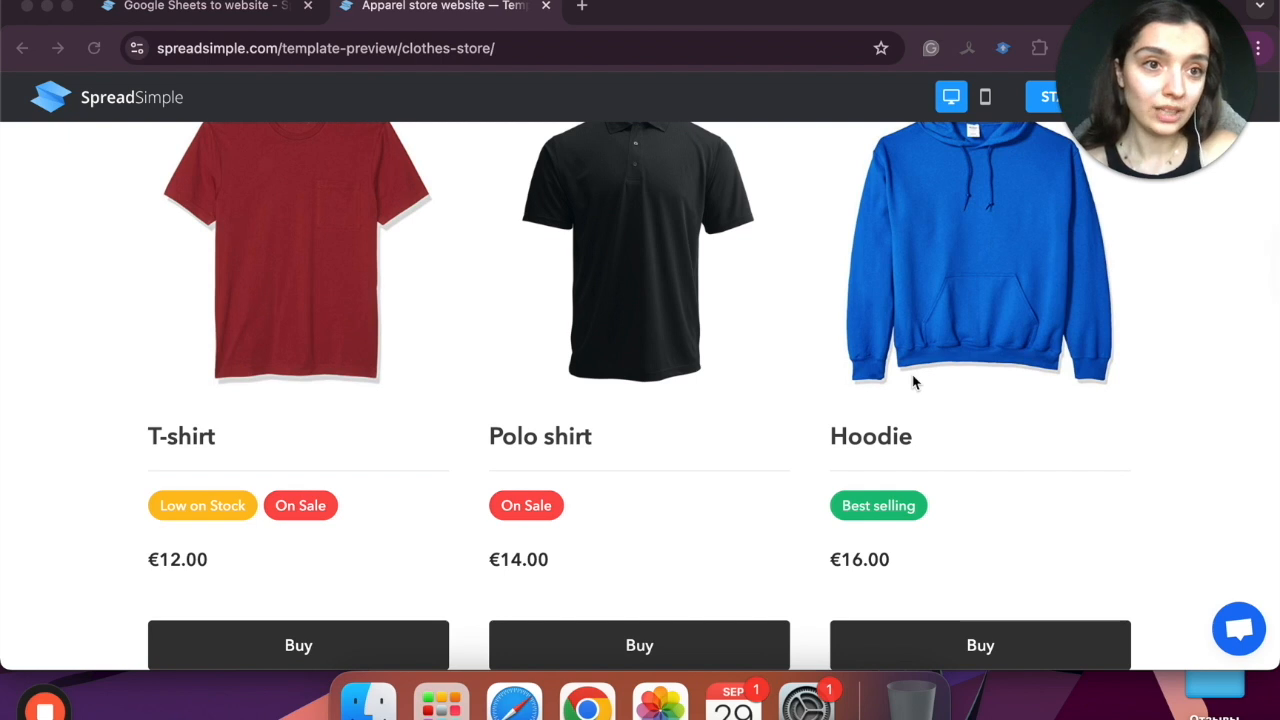
Step: From the SpreadSimple homepage, choose Get Started and sign in with Continue with Google
{"action": "scroll", "coordinate": [912, 382], "scroll_direction": "down", "scroll_amount": 4}
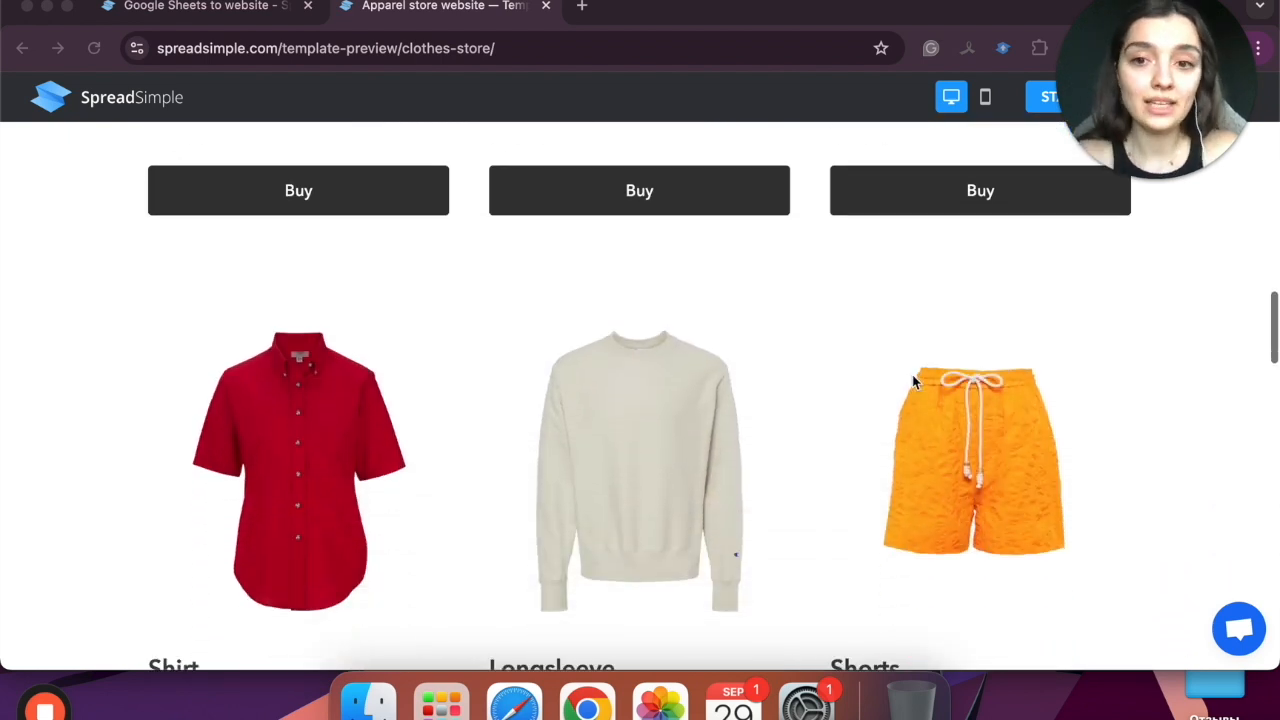
{"action": "scroll", "coordinate": [912, 382], "scroll_direction": "down", "scroll_amount": 2}
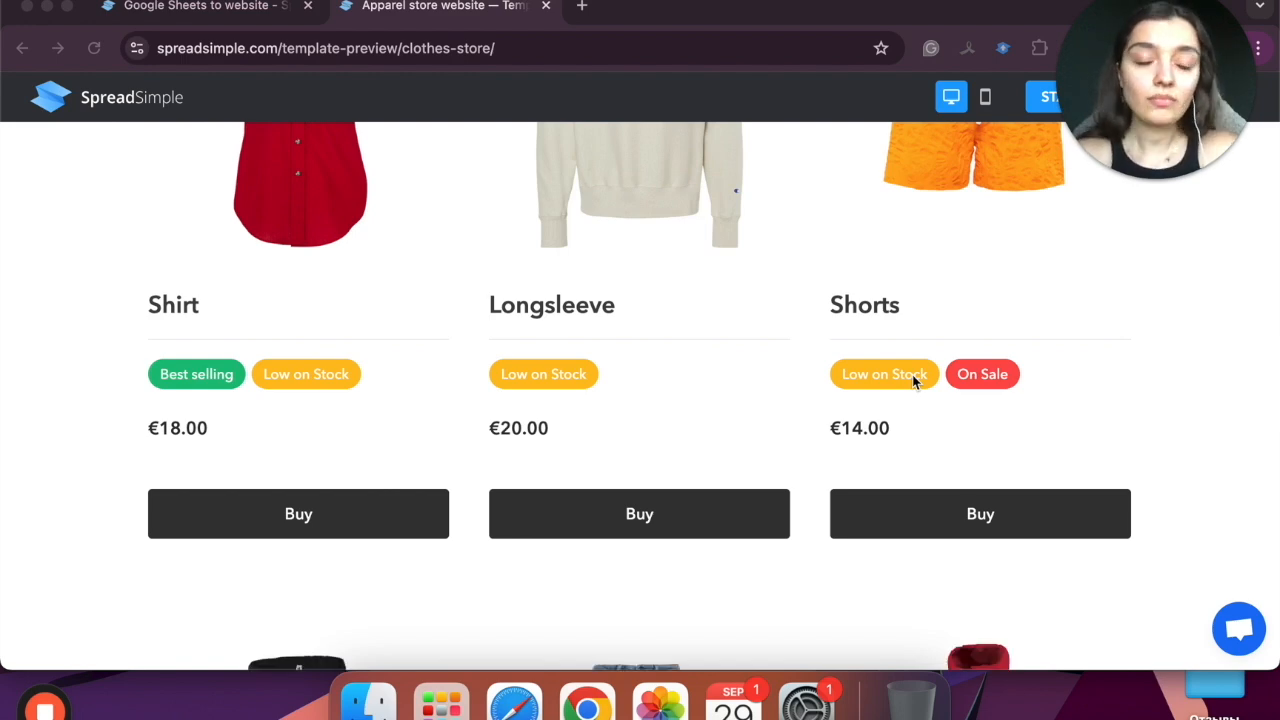
{"action": "scroll", "coordinate": [912, 374], "scroll_direction": "up", "scroll_amount": 10}
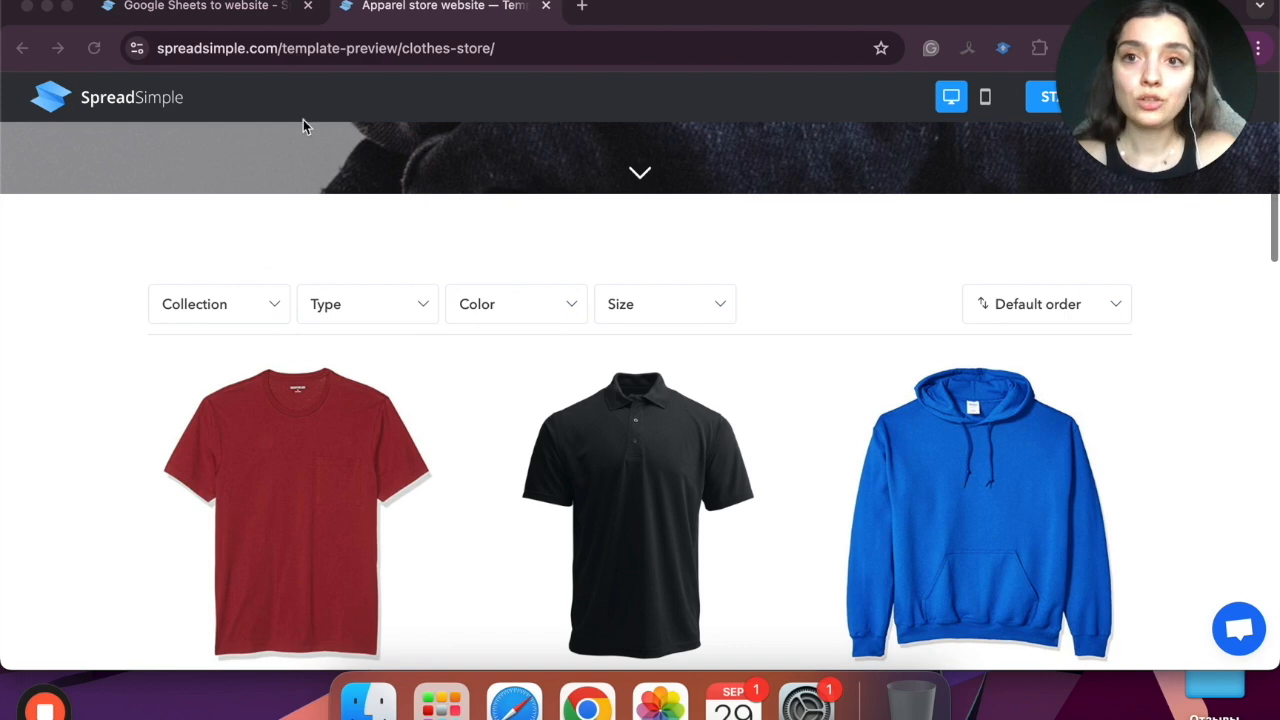
{"action": "left_click", "coordinate": [242, 7]}
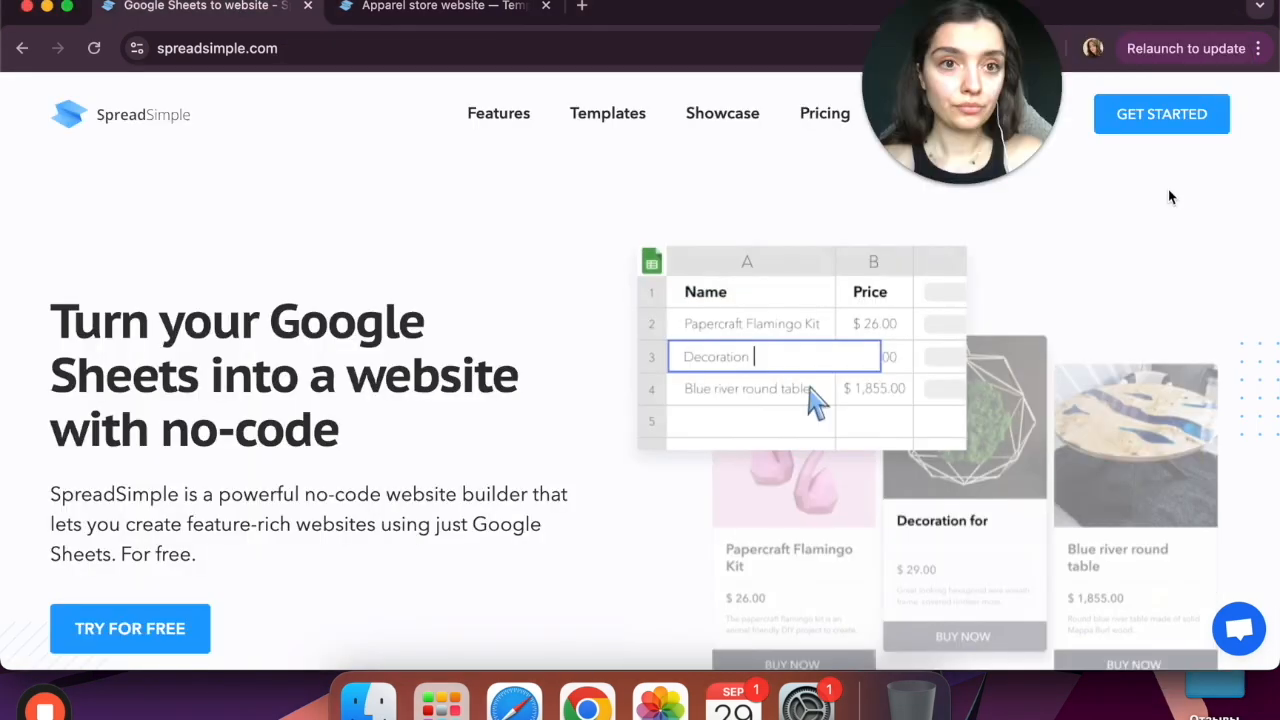
{"action": "left_click", "coordinate": [1160, 122]}
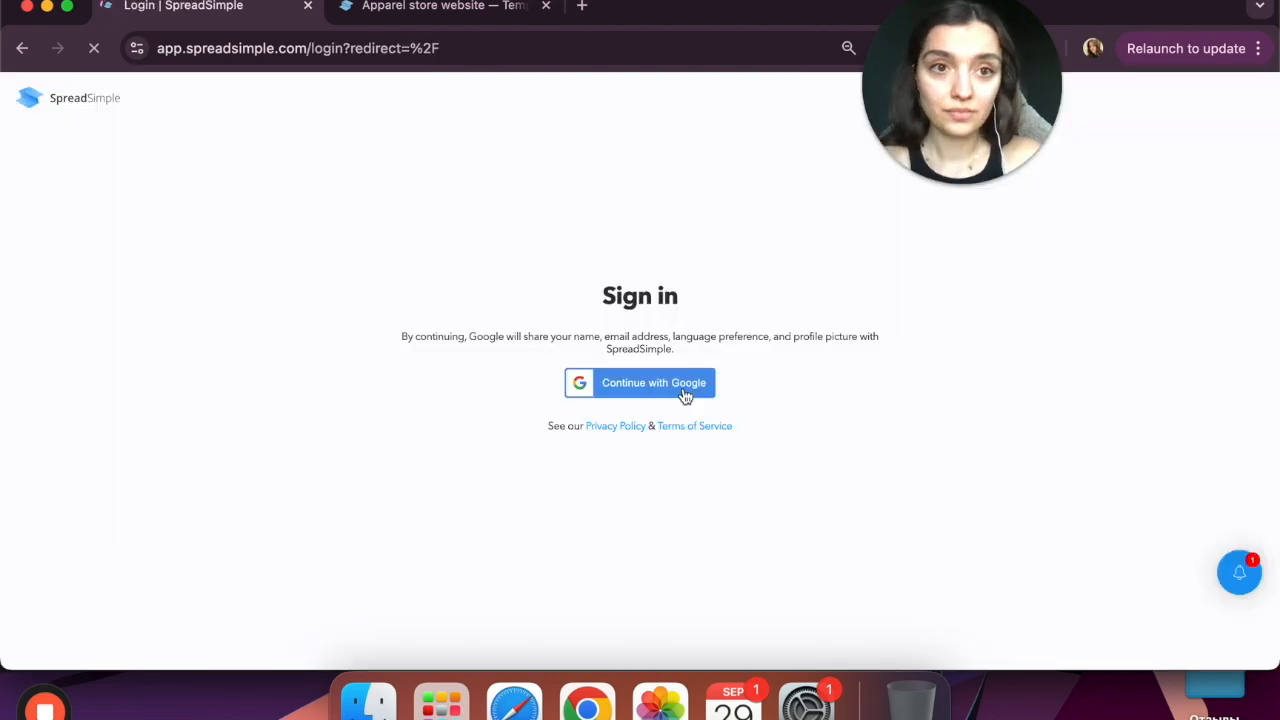
{"action": "left_click", "coordinate": [685, 392]}
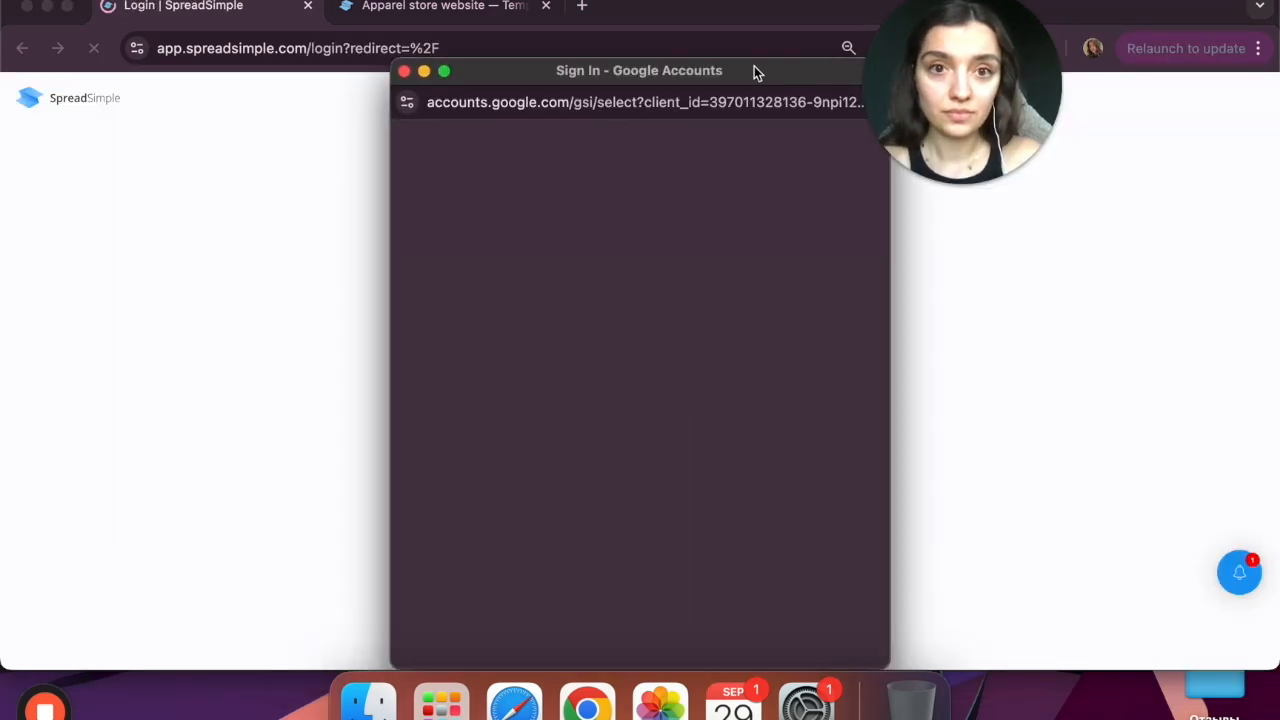
{"action": "left_click_drag", "start_coordinate": [754, 69], "coordinate": [750, 1]}
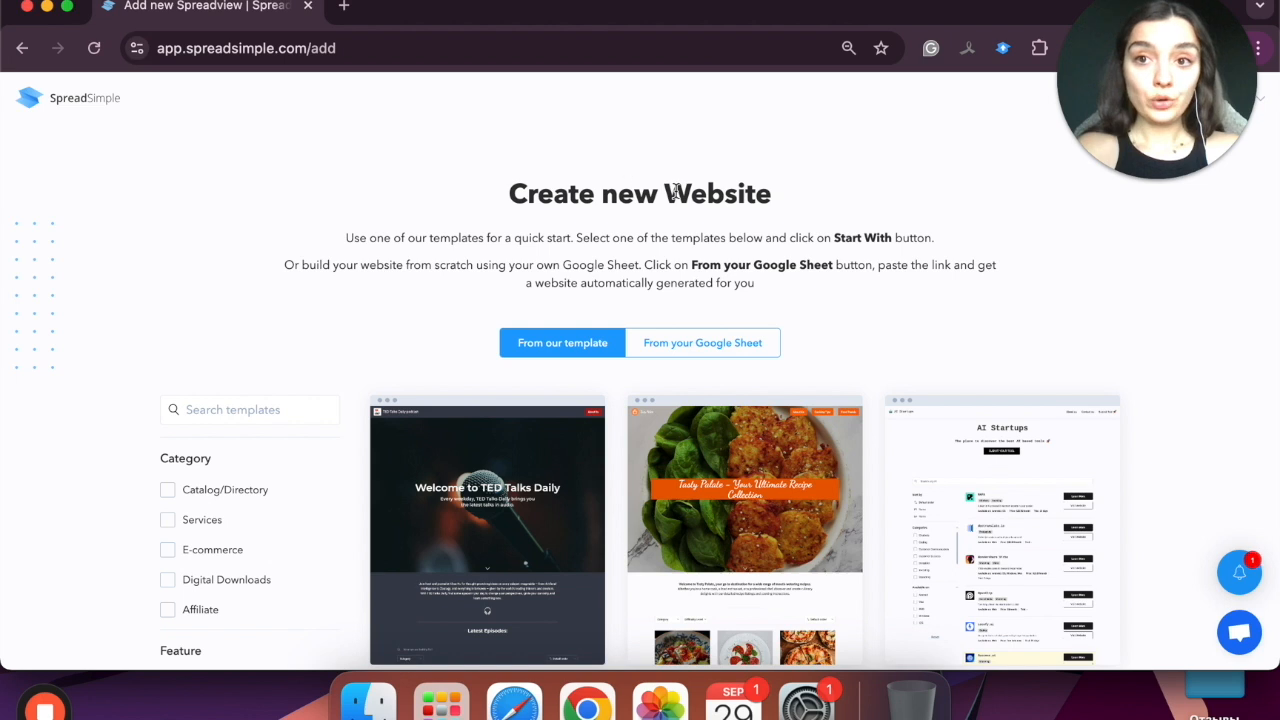
Step: Choose 'From your Google Sheet' and copy the Clothes Store sheet's URL
{"action": "left_click", "coordinate": [706, 344]}
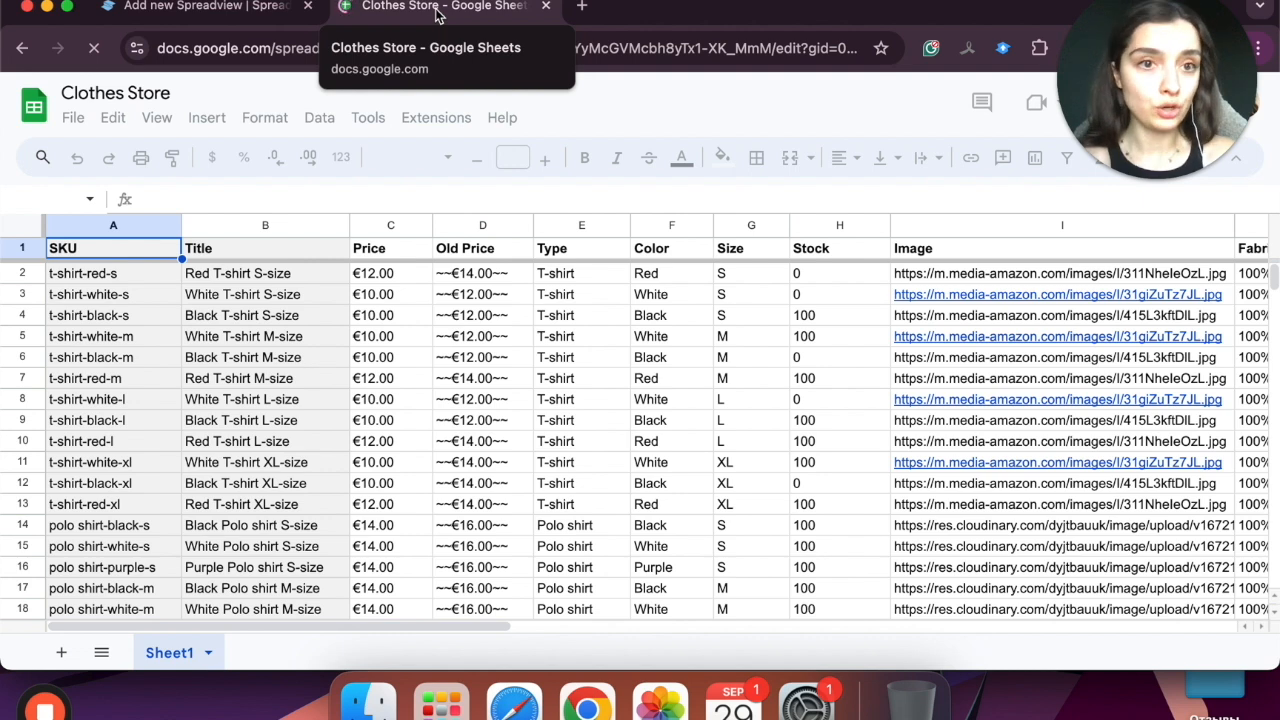
{"action": "left_click", "coordinate": [457, 48]}
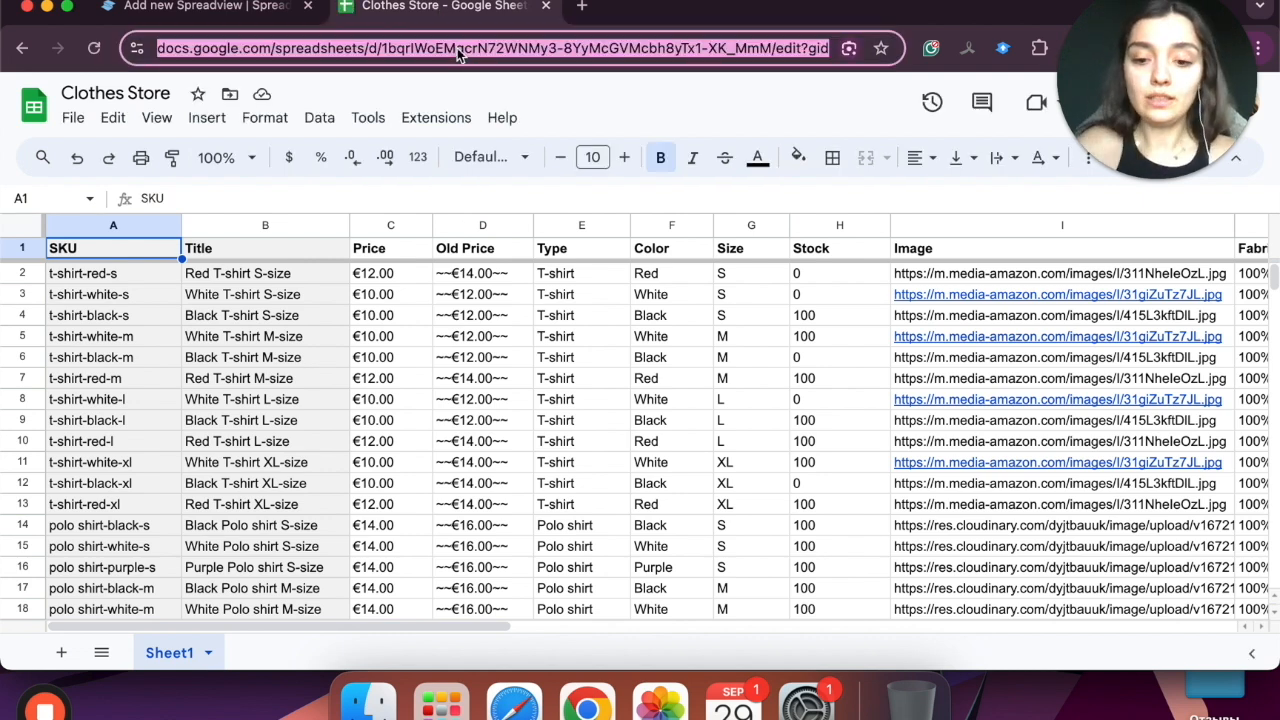
{"action": "left_click", "coordinate": [255, 8]}
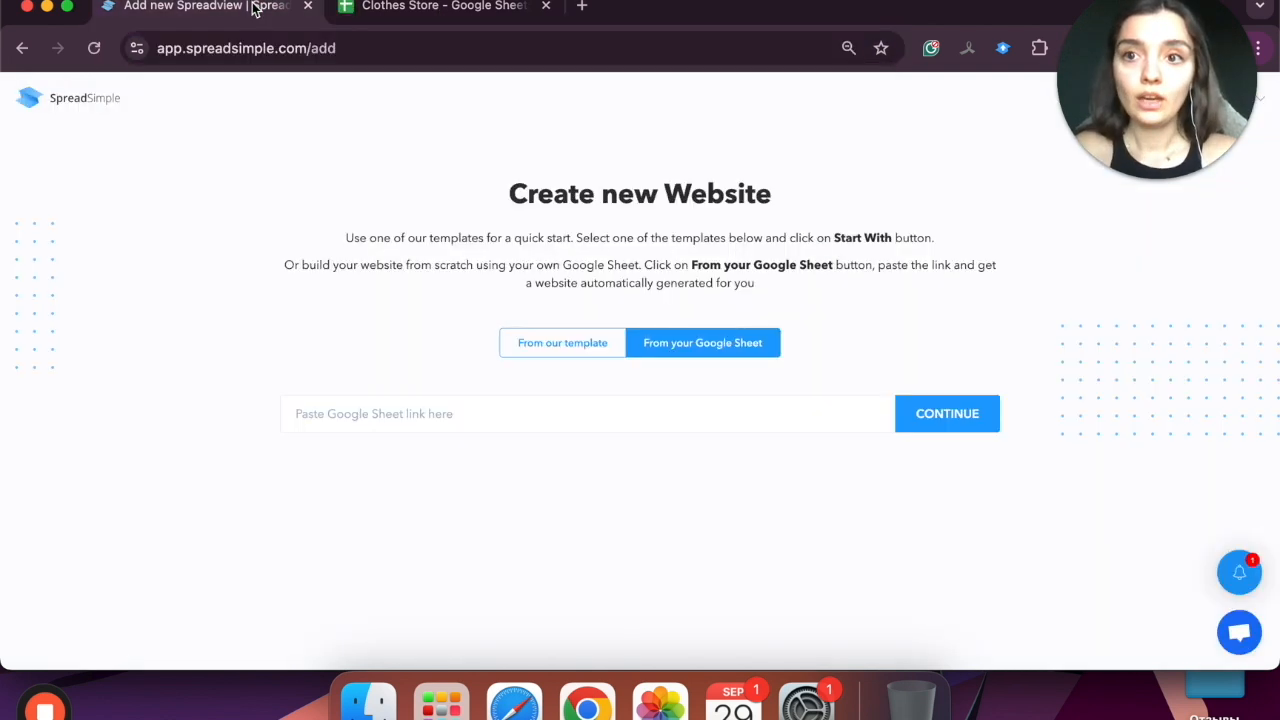
Step: Paste the Clothes Store sheet link into the Google Sheet link field and continue
{"action": "left_click", "coordinate": [578, 403]}
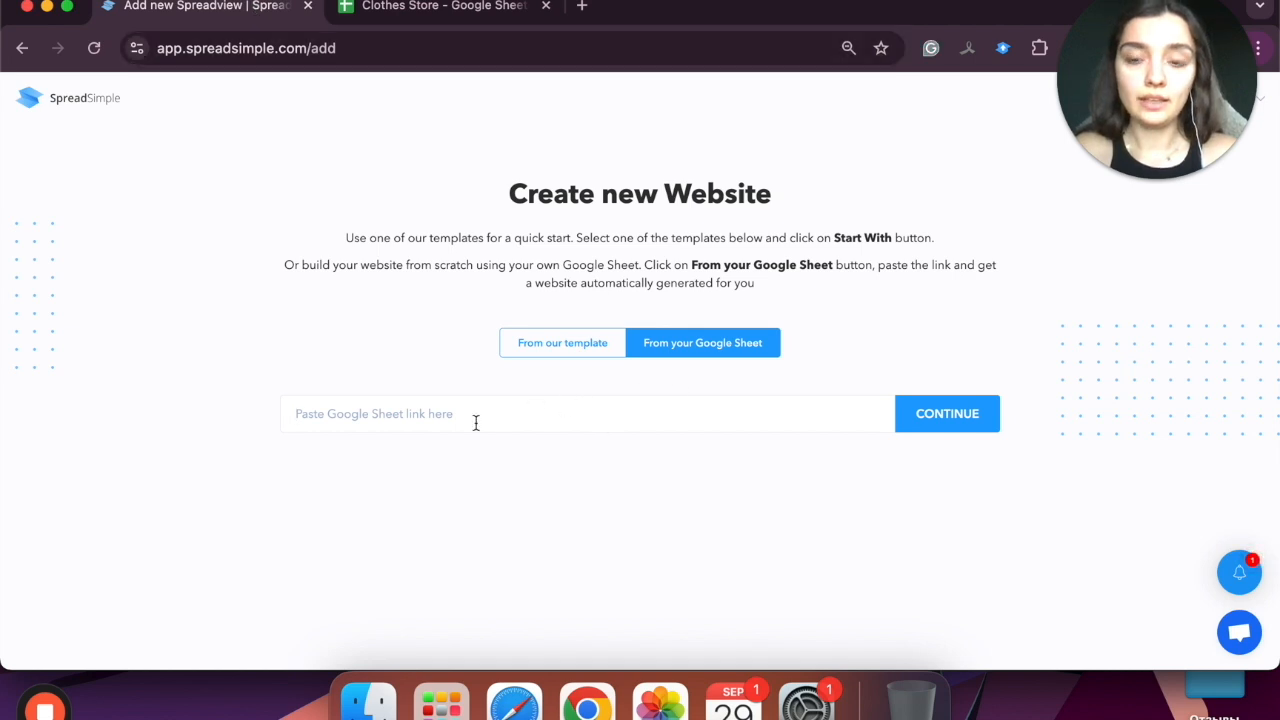
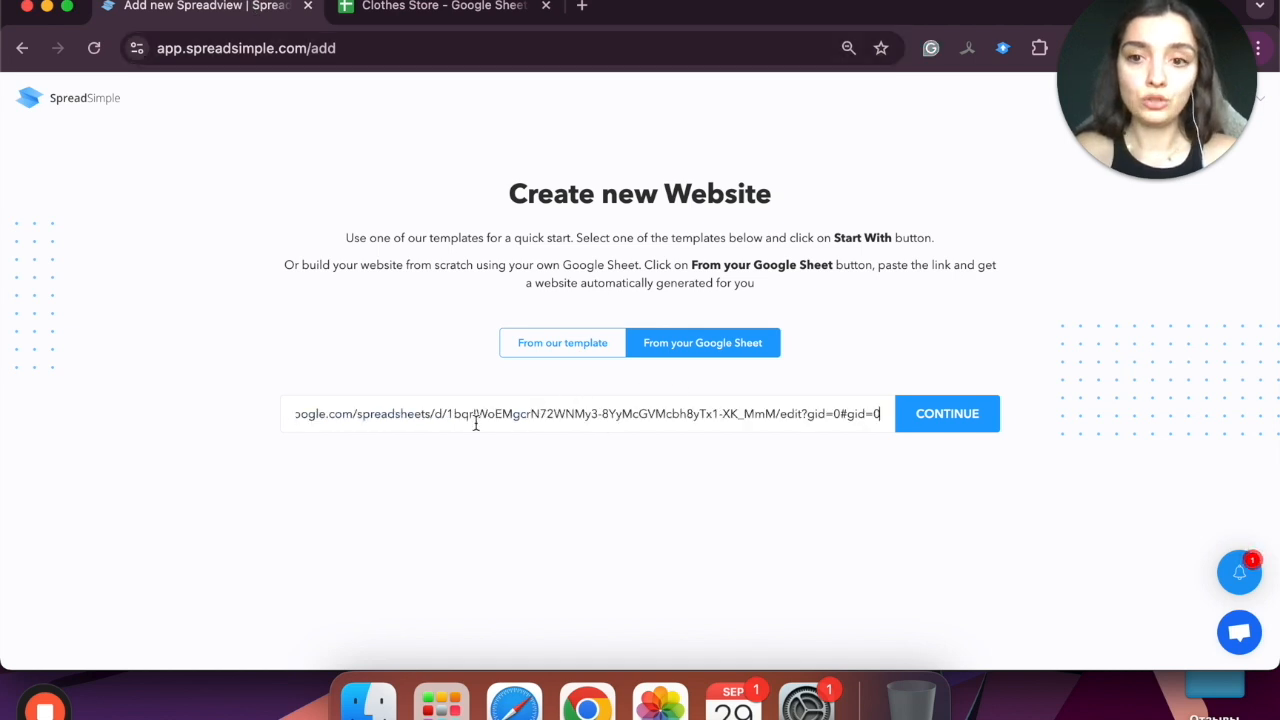
{"action": "left_click", "coordinate": [937, 425]}
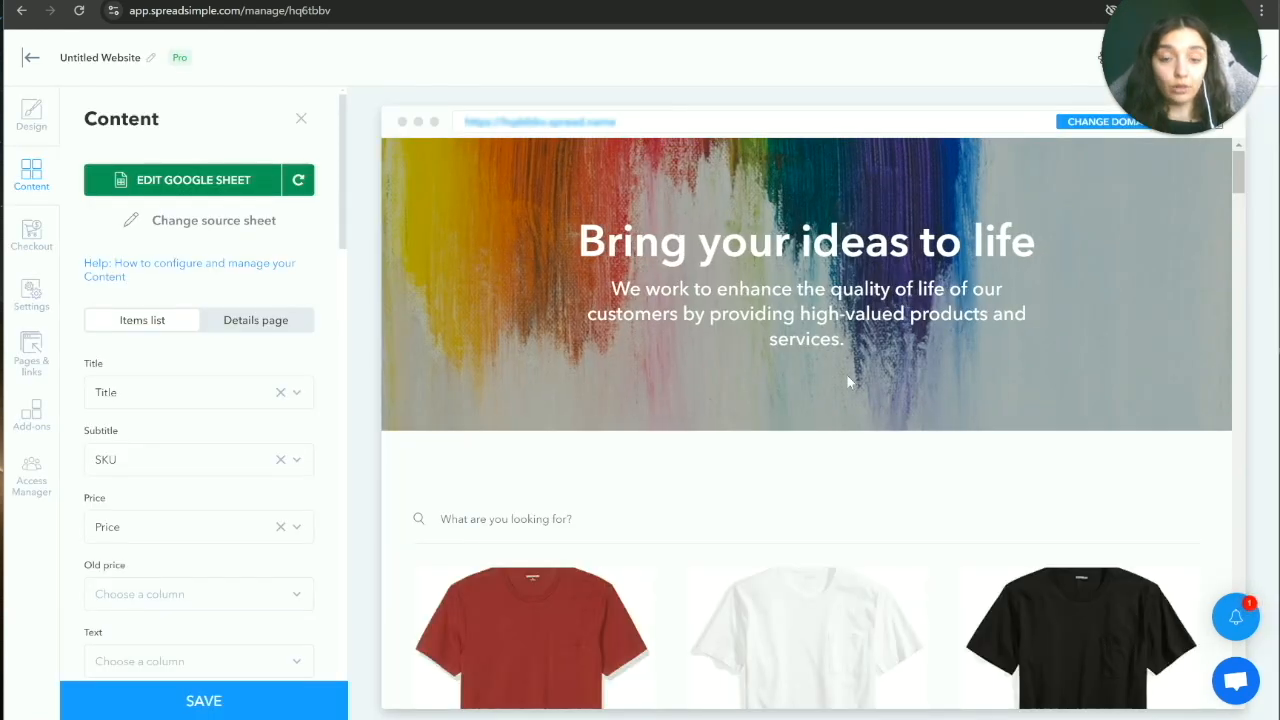
Step: Switch on Enable details page so products open as popups, then return to Items list
{"action": "scroll", "coordinate": [908, 493], "scroll_direction": "down", "scroll_amount": 6}
{"action": "scroll", "coordinate": [914, 491], "scroll_direction": "up", "scroll_amount": 4}
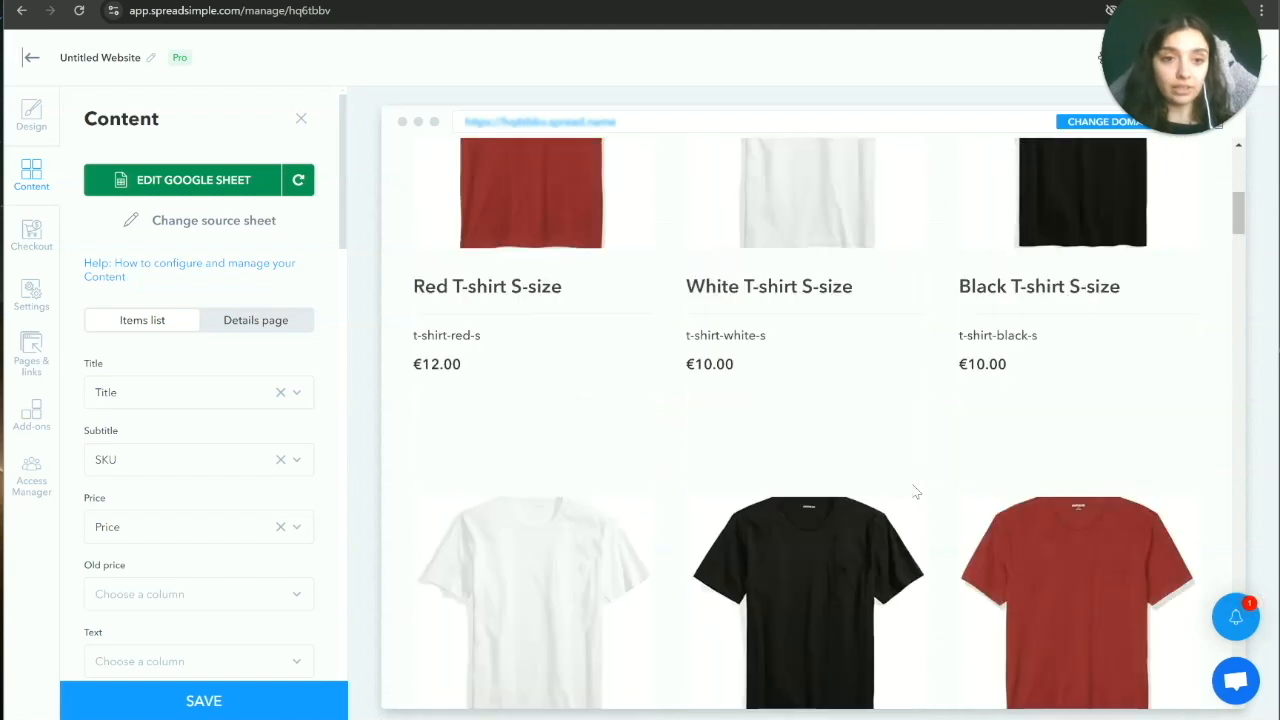
{"action": "scroll", "coordinate": [914, 491], "scroll_direction": "up", "scroll_amount": 3}
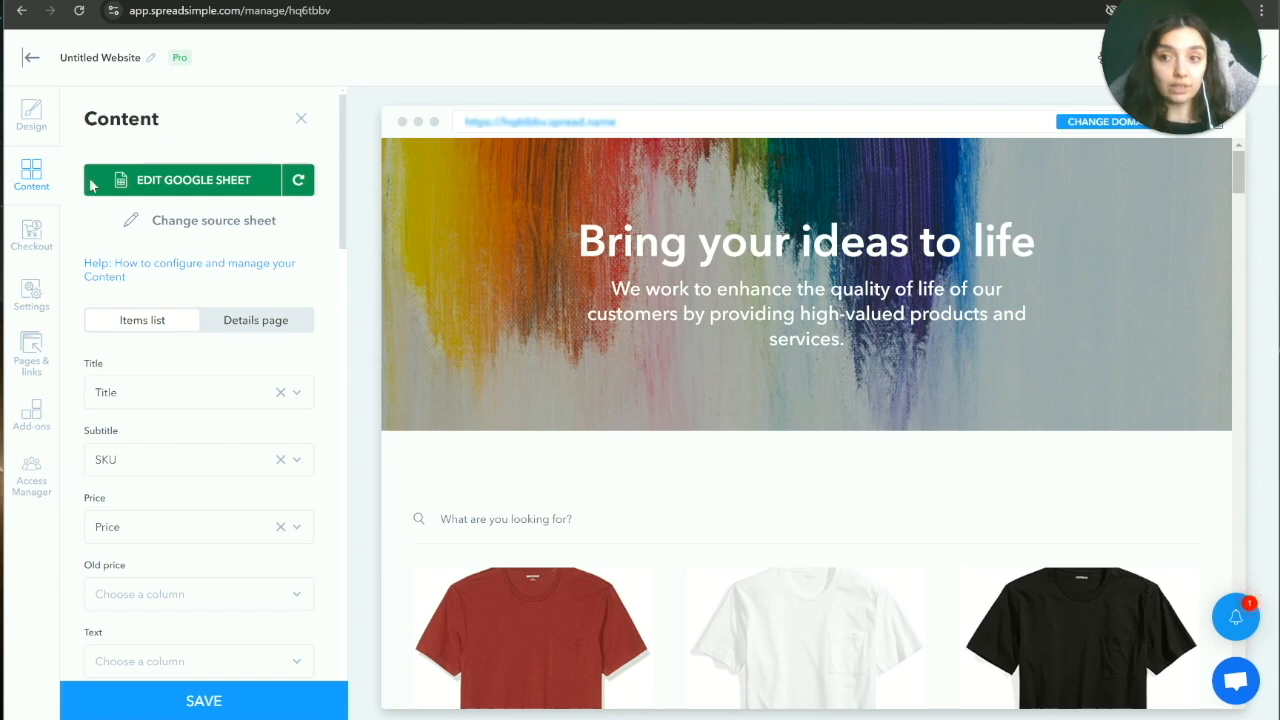
{"action": "scroll", "coordinate": [250, 300], "scroll_direction": "down", "scroll_amount": 5}
{"action": "scroll", "coordinate": [532, 323], "scroll_direction": "down", "scroll_amount": 4}
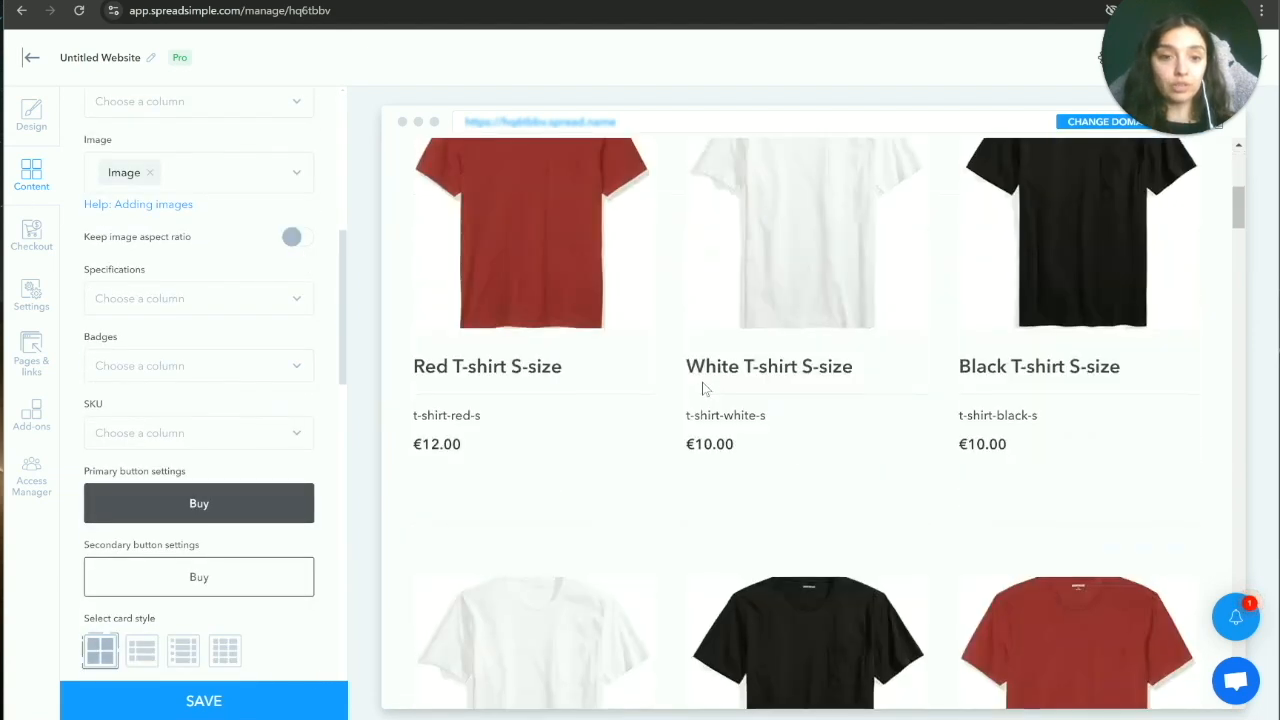
{"action": "scroll", "coordinate": [703, 389], "scroll_direction": "down", "scroll_amount": 15}
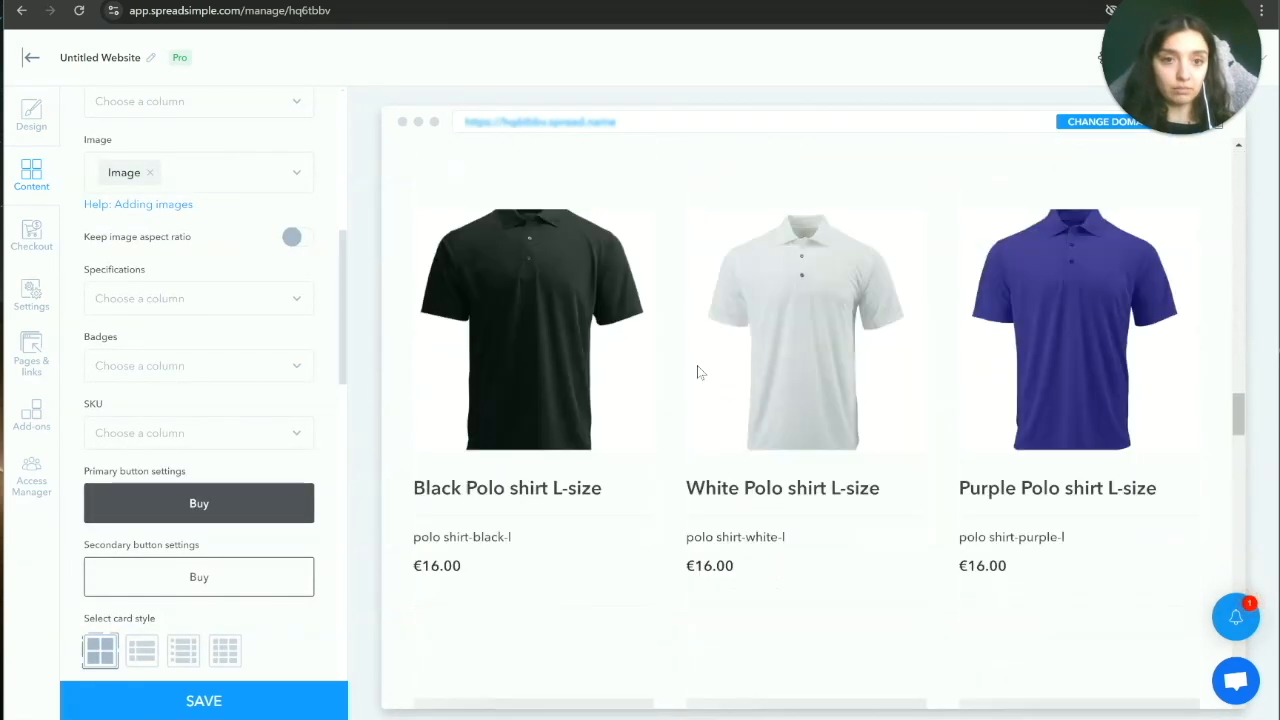
{"action": "scroll", "coordinate": [698, 372], "scroll_direction": "up", "scroll_amount": 8}
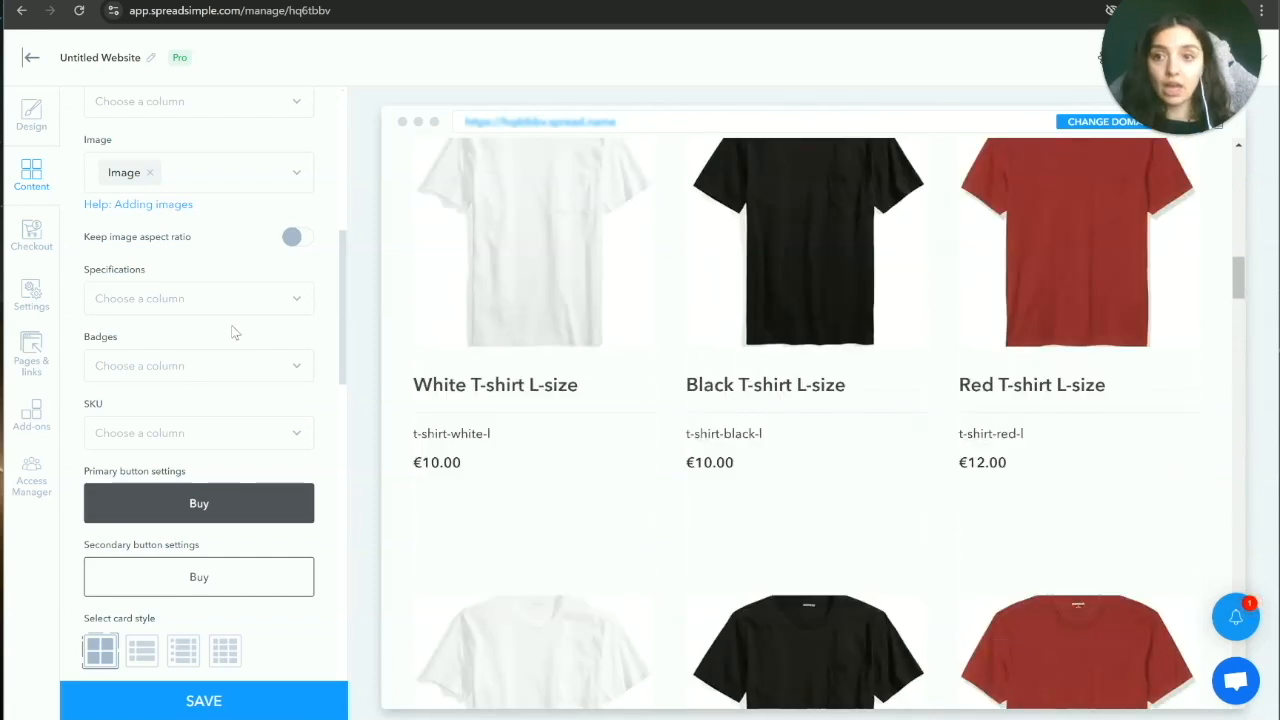
{"action": "scroll", "coordinate": [232, 333], "scroll_direction": "up", "scroll_amount": 5}
{"action": "left_click", "coordinate": [261, 322]}
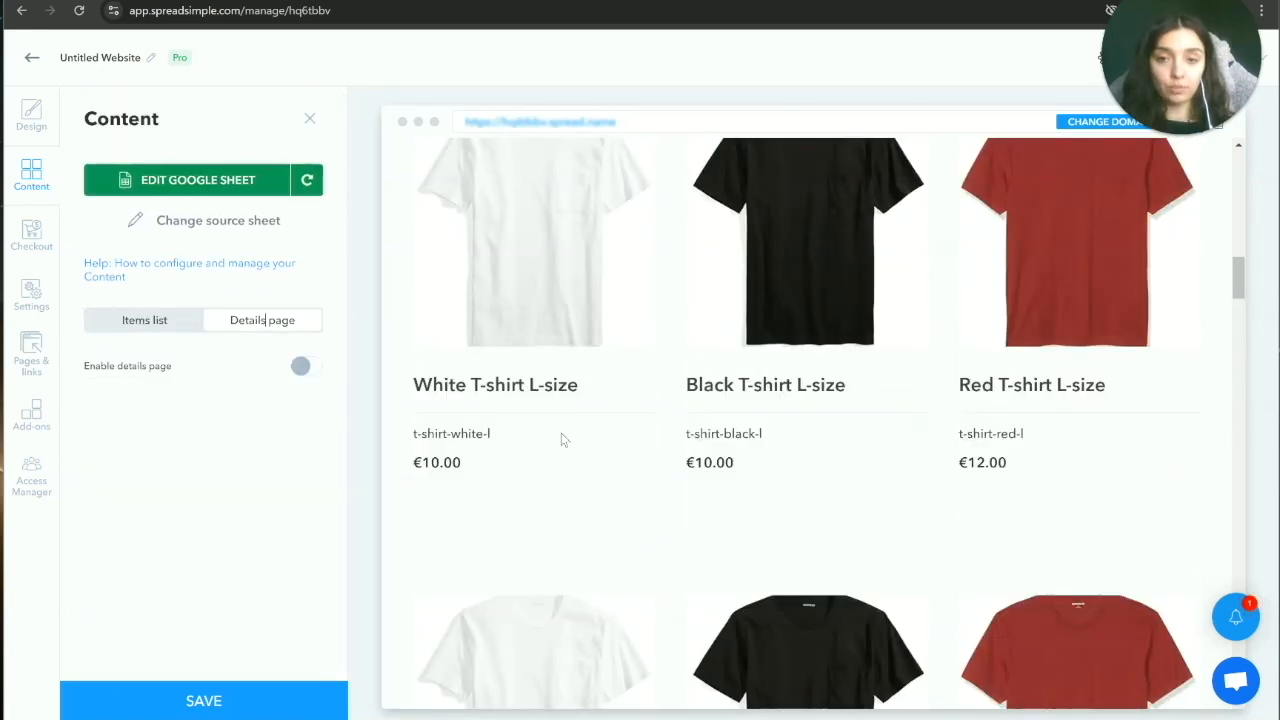
{"action": "scroll", "coordinate": [541, 316], "scroll_direction": "down", "scroll_amount": 3}
{"action": "left_click", "coordinate": [299, 368]}
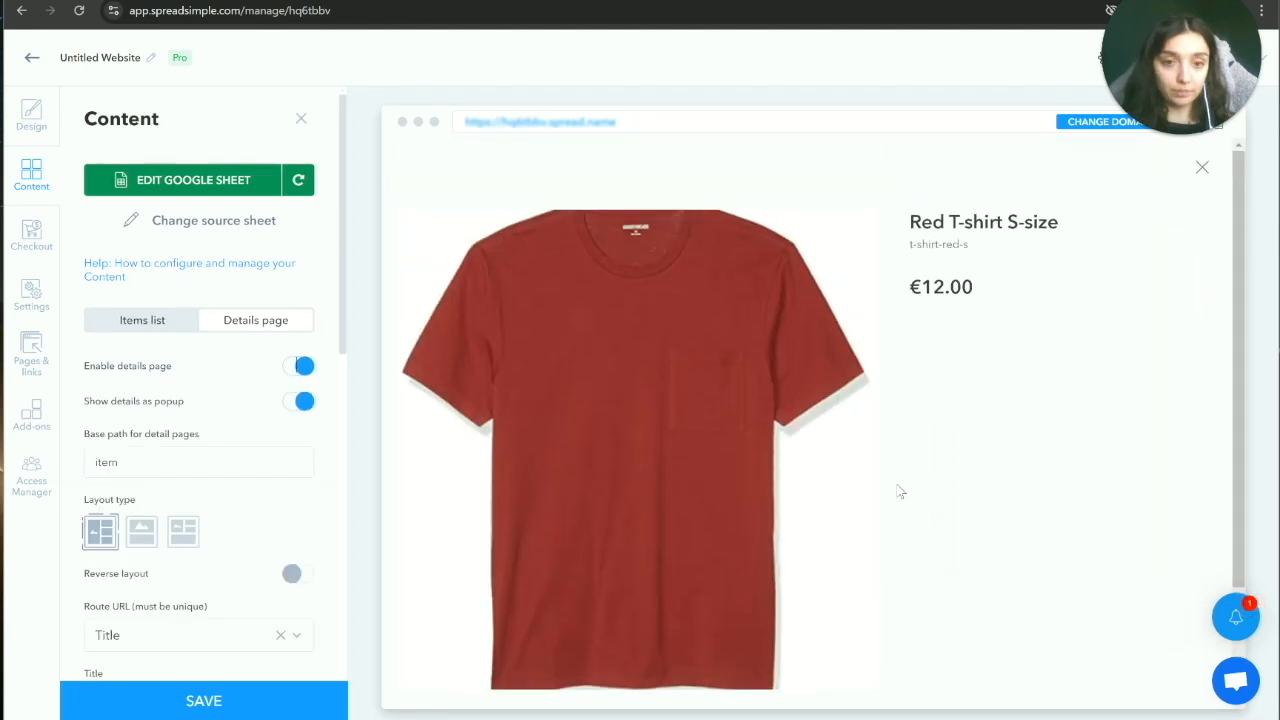
{"action": "scroll", "coordinate": [898, 490], "scroll_direction": "down", "scroll_amount": 3}
{"action": "left_click", "coordinate": [142, 323]}
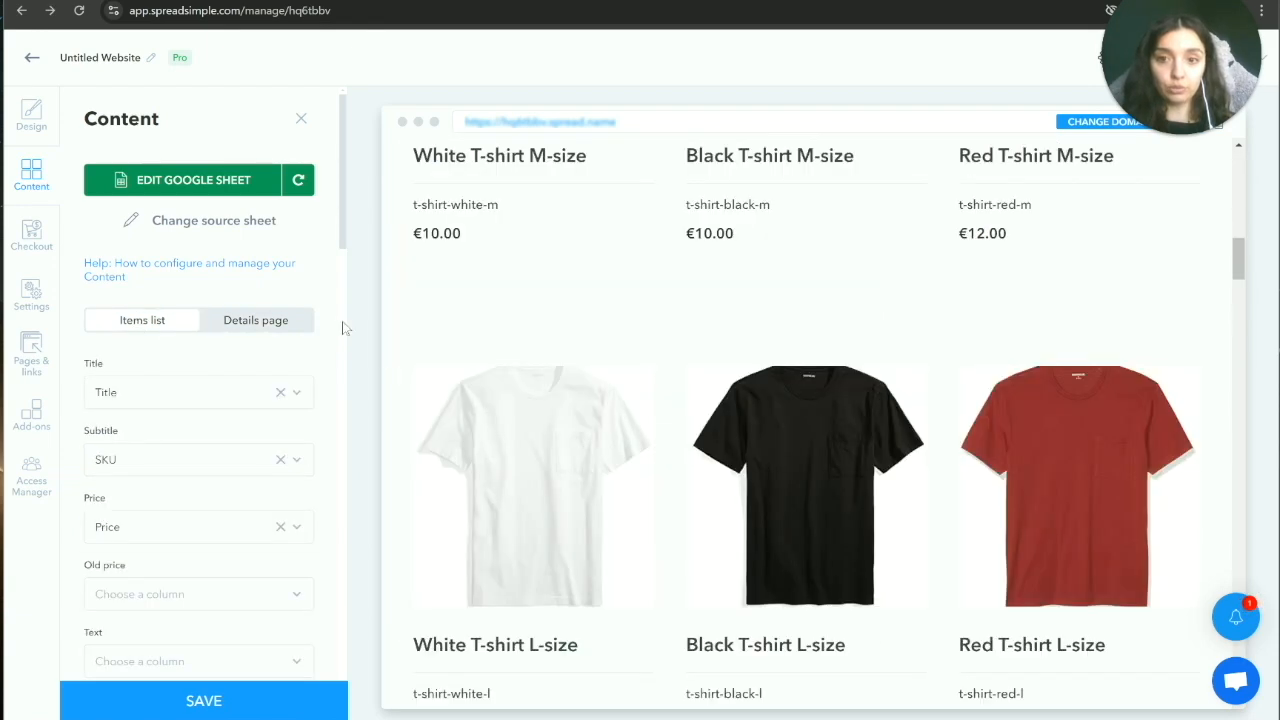
{"action": "scroll", "coordinate": [683, 440], "scroll_direction": "up", "scroll_amount": 5}
{"action": "scroll", "coordinate": [613, 511], "scroll_direction": "up", "scroll_amount": 4}
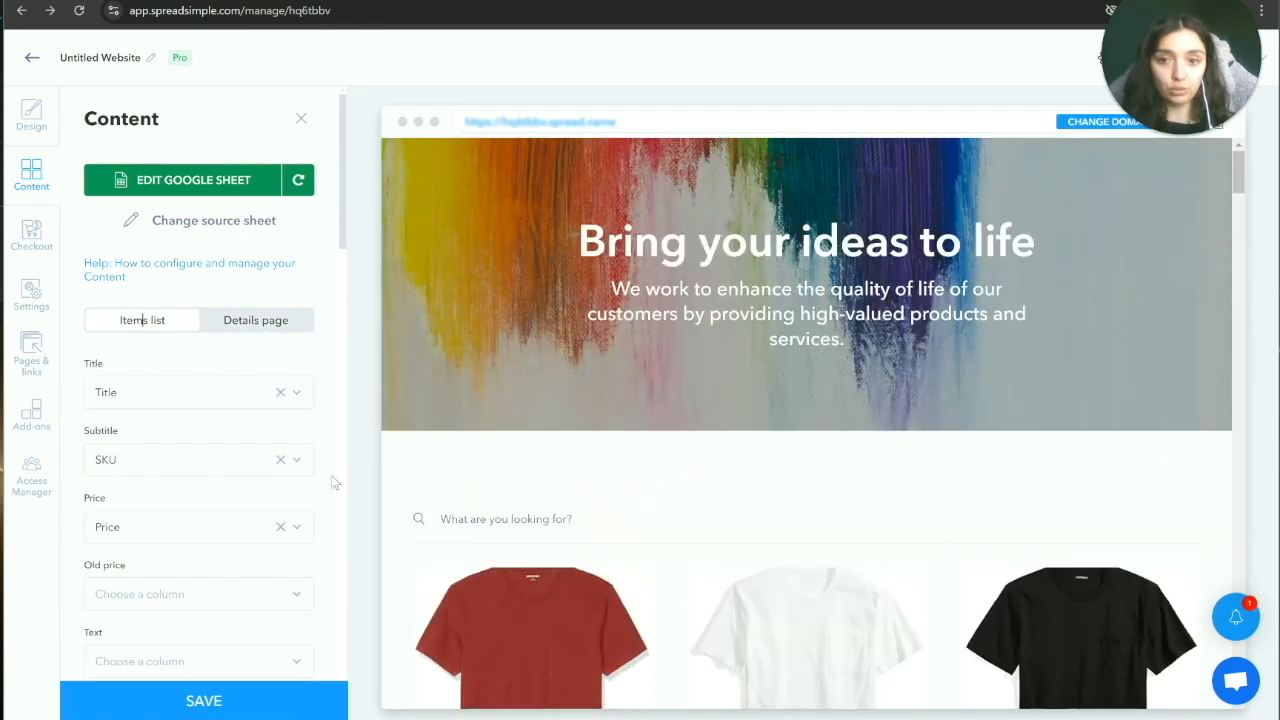
{"action": "scroll", "coordinate": [123, 140], "scroll_direction": "down", "scroll_amount": 3}
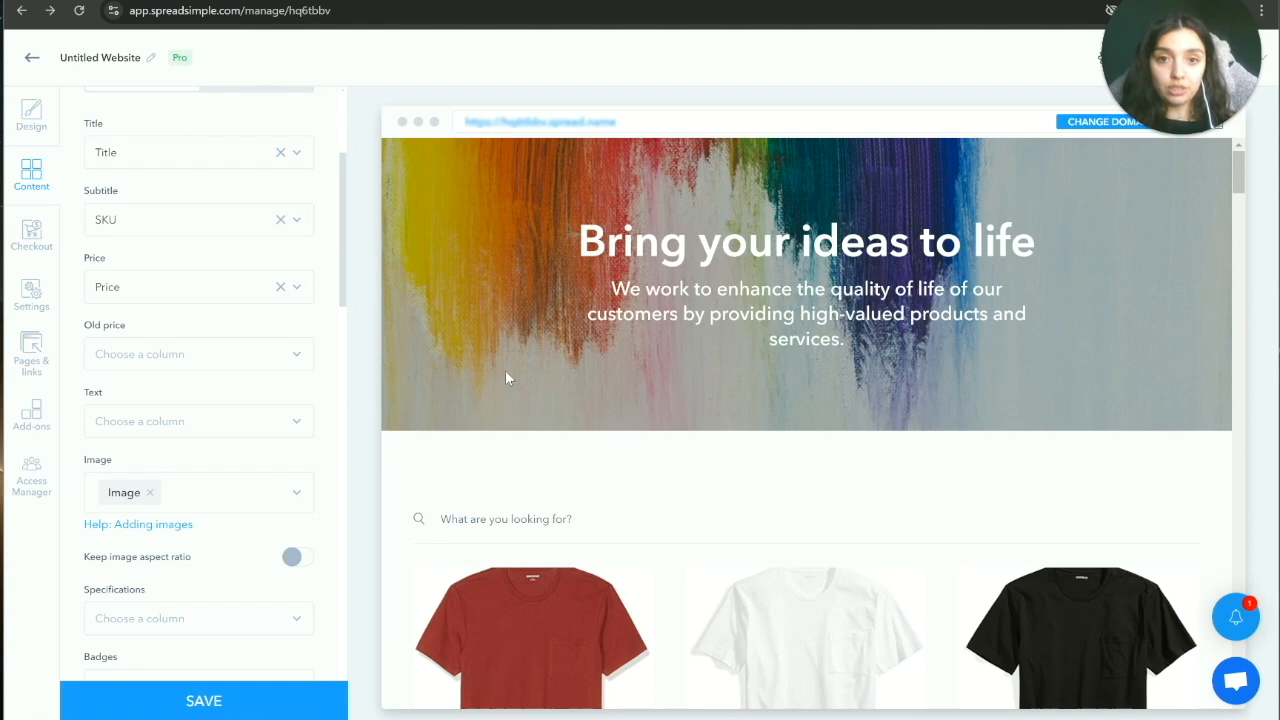
{"action": "scroll", "coordinate": [541, 350], "scroll_direction": "down", "scroll_amount": 5}
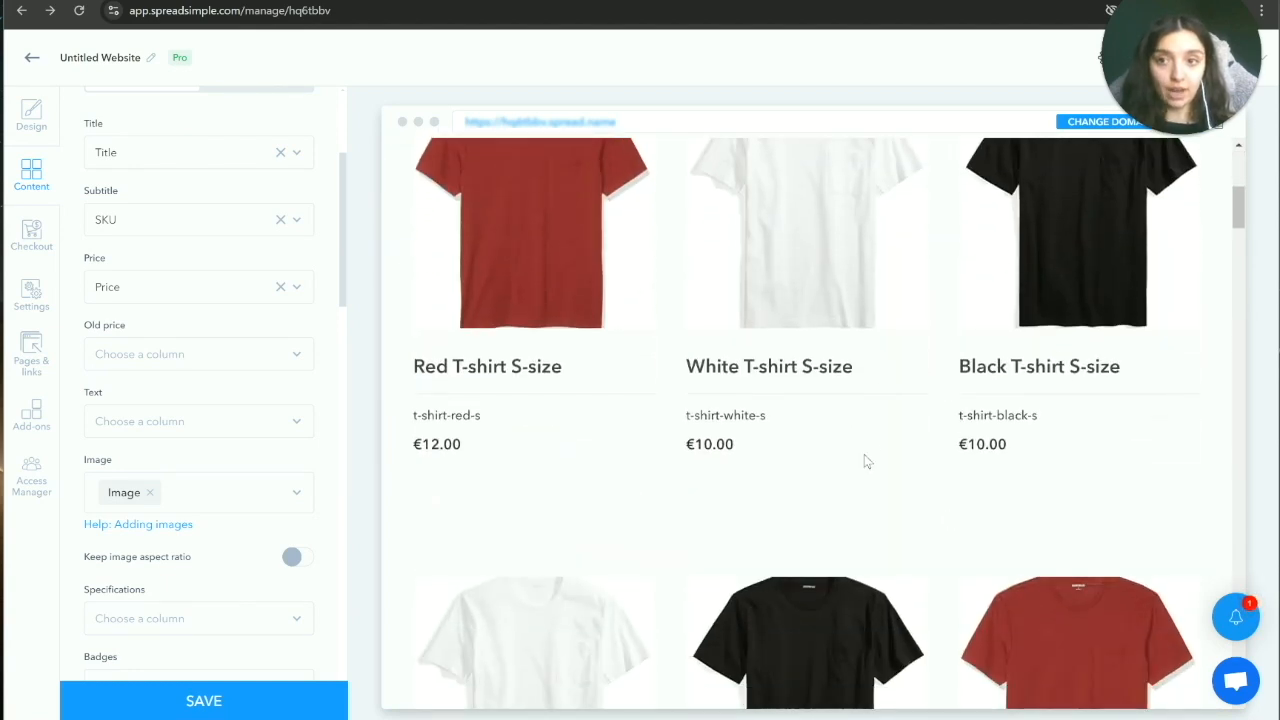
Step: Keep Title for product titles and show the Color column as card subtitles
{"action": "left_click", "coordinate": [297, 155]}
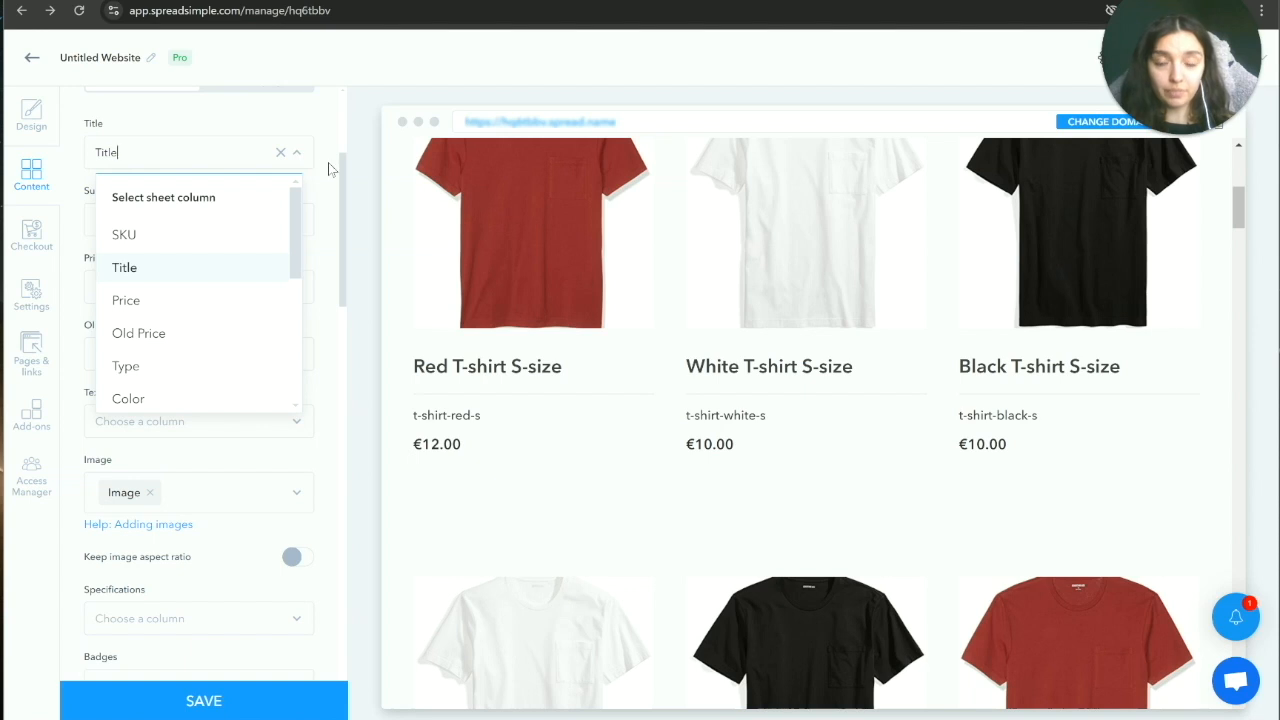
{"action": "left_click", "coordinate": [330, 166]}
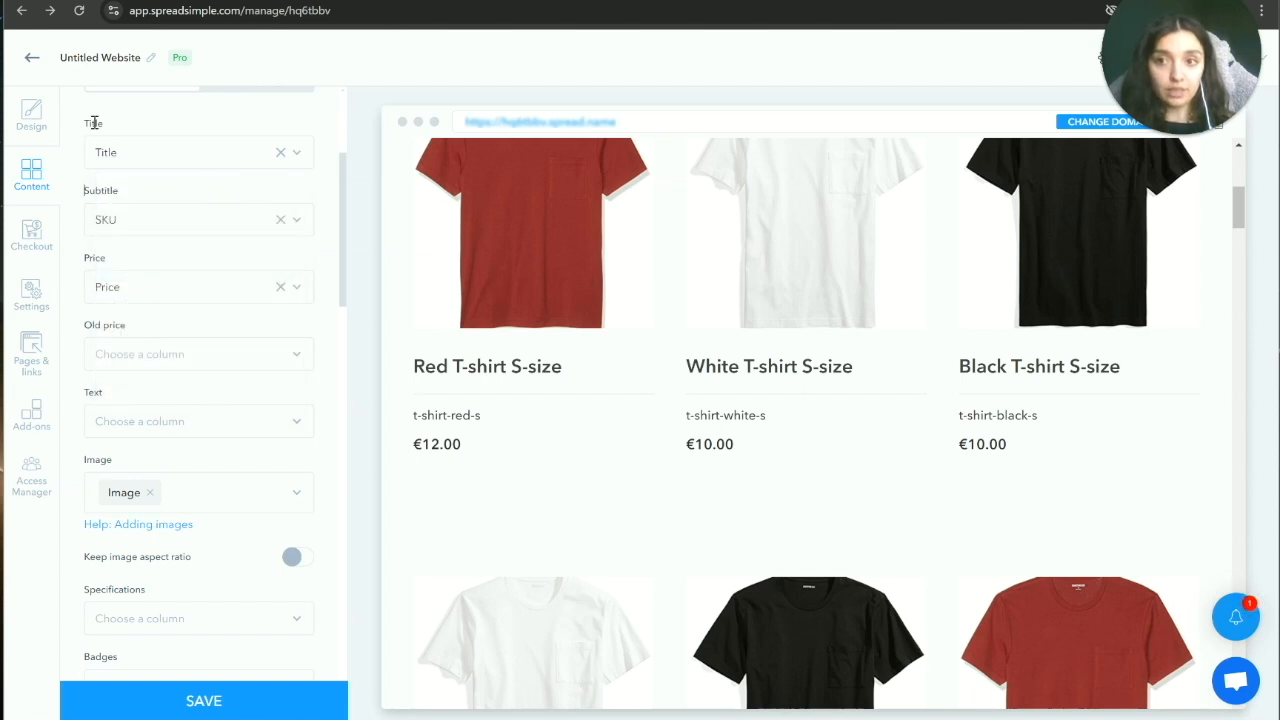
{"action": "left_click_drag", "start_coordinate": [87, 123], "coordinate": [140, 133]}
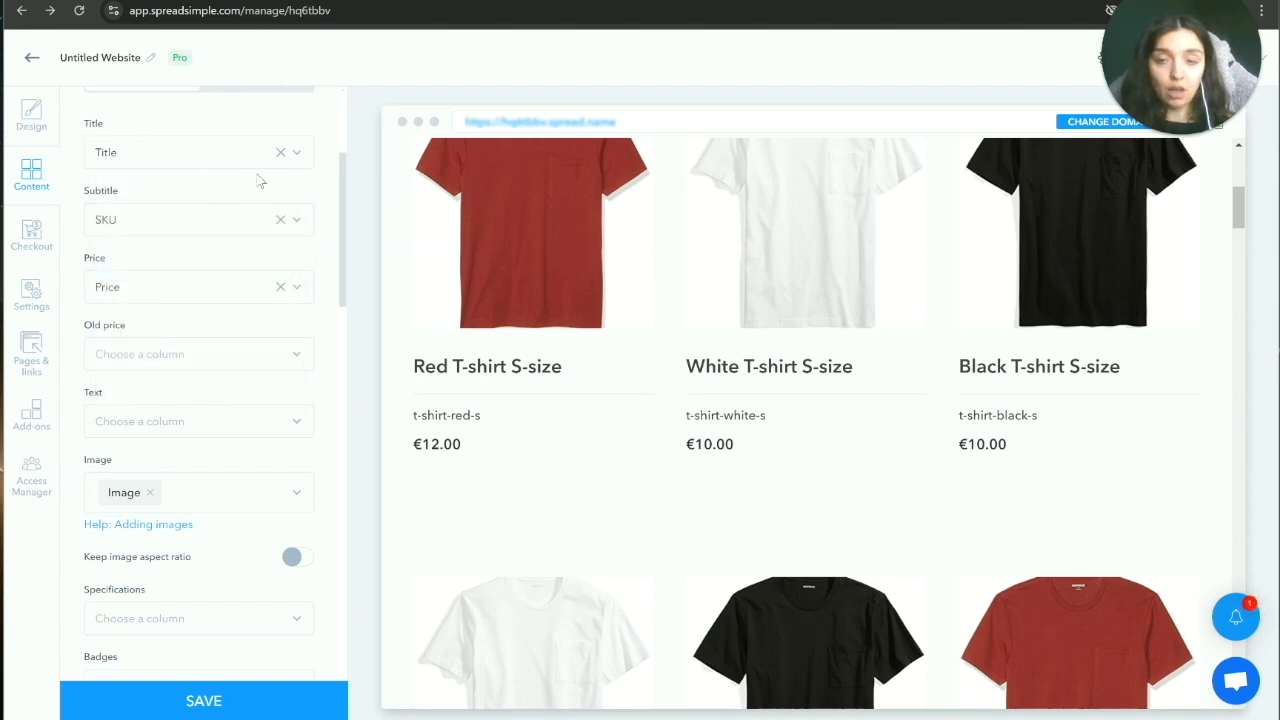
{"action": "left_click", "coordinate": [298, 156]}
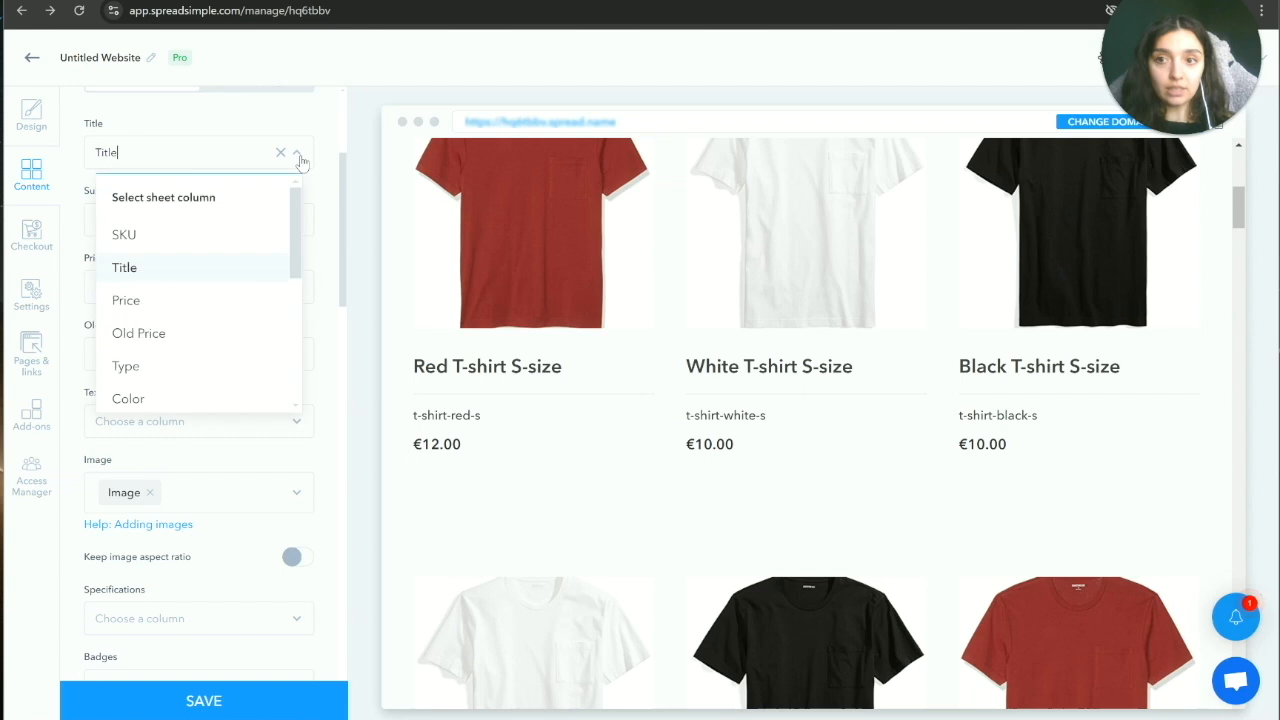
{"action": "left_click", "coordinate": [233, 268]}
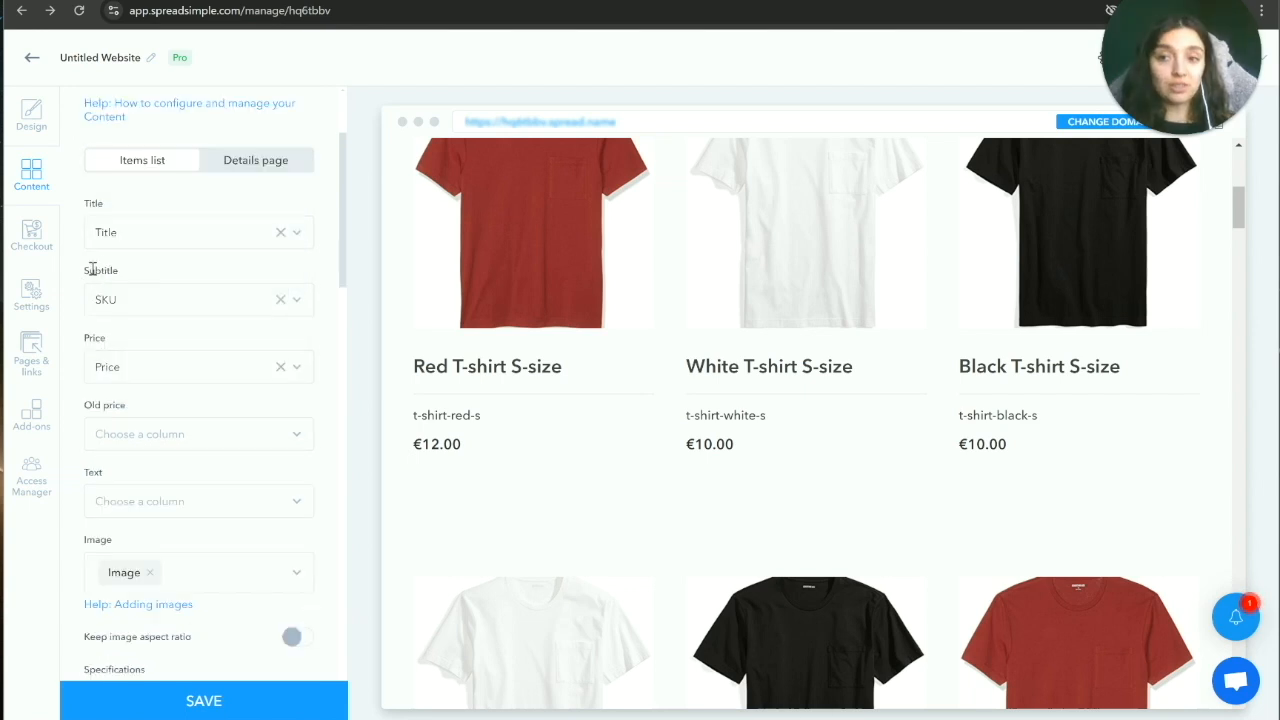
{"action": "triple_click", "coordinate": [413, 418]}
{"action": "left_click", "coordinate": [297, 301]}
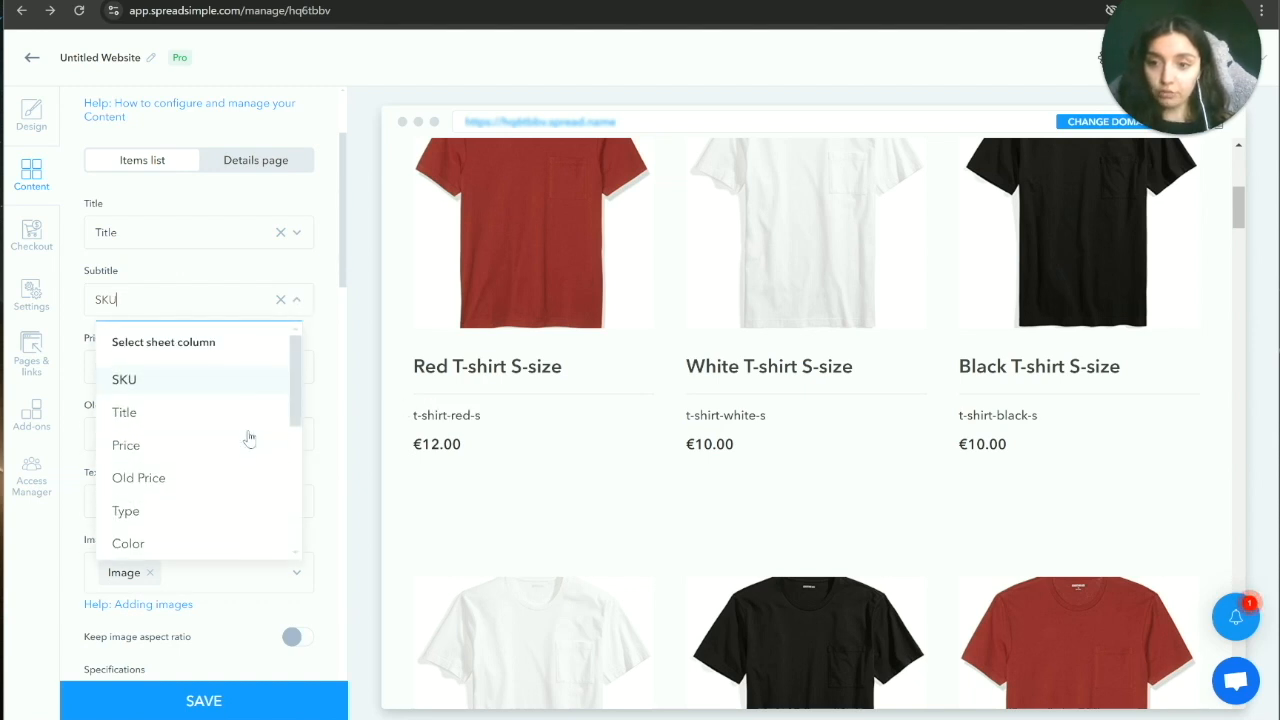
{"action": "scroll", "coordinate": [249, 438], "scroll_direction": "down", "scroll_amount": 2}
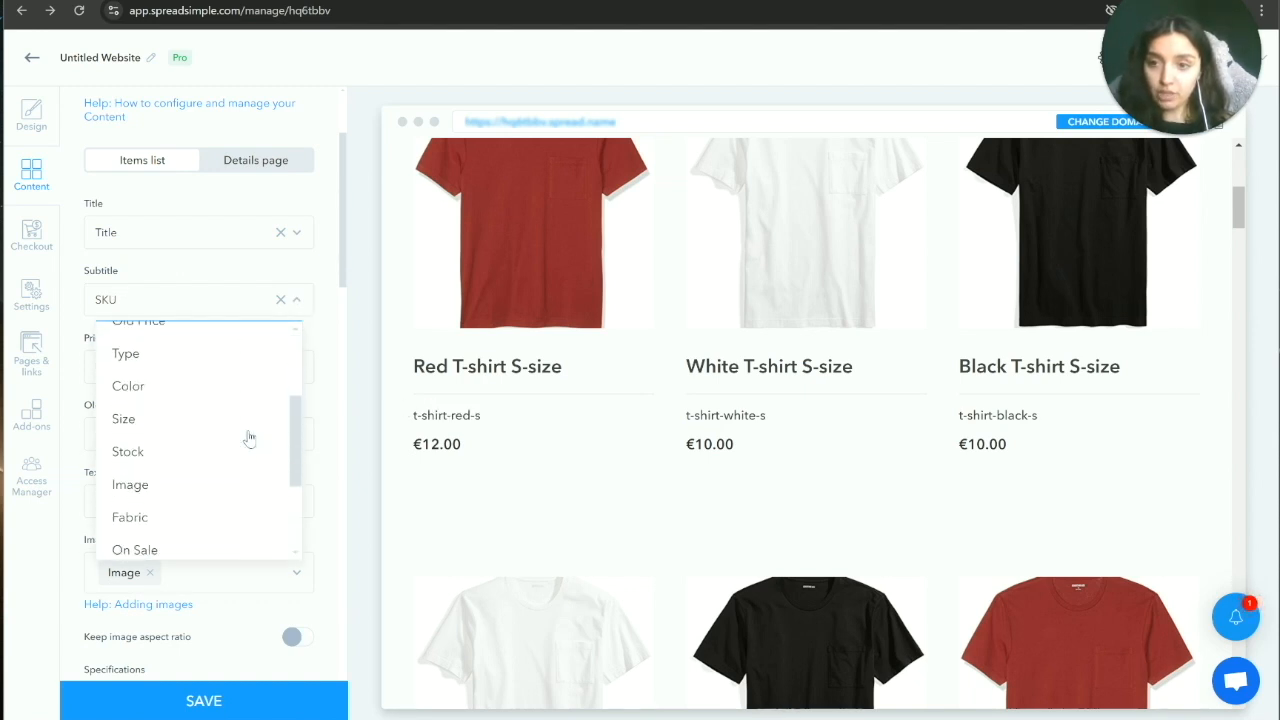
{"action": "left_click", "coordinate": [137, 389]}
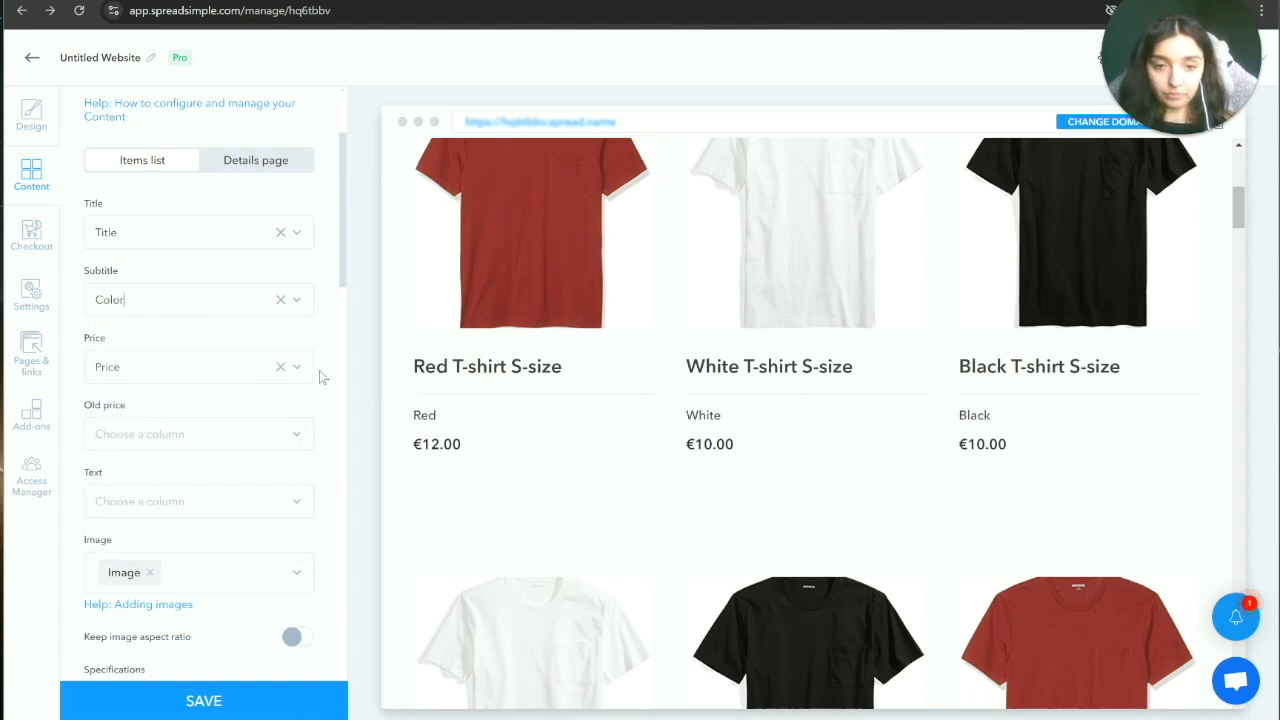
{"action": "scroll", "coordinate": [258, 335], "scroll_direction": "down", "scroll_amount": 1}
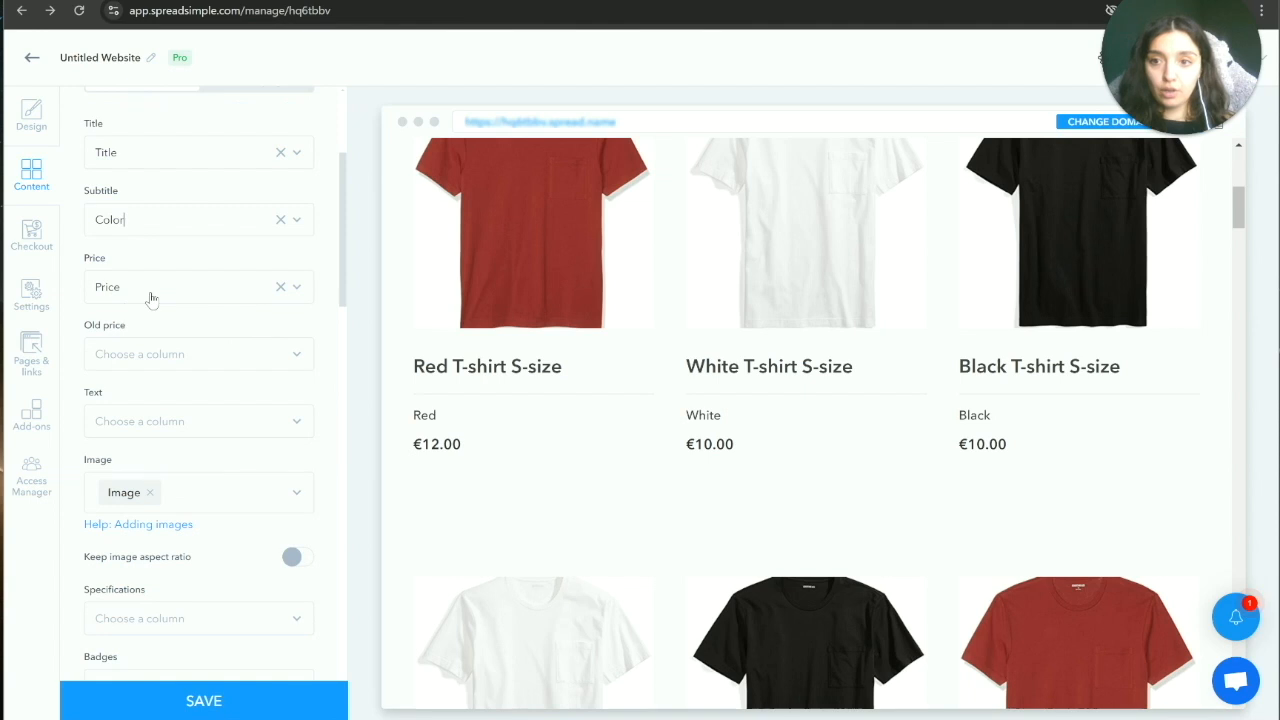
Step: Keep Price as the price column and use Old Price for old prices
{"action": "left_click", "coordinate": [297, 287]}
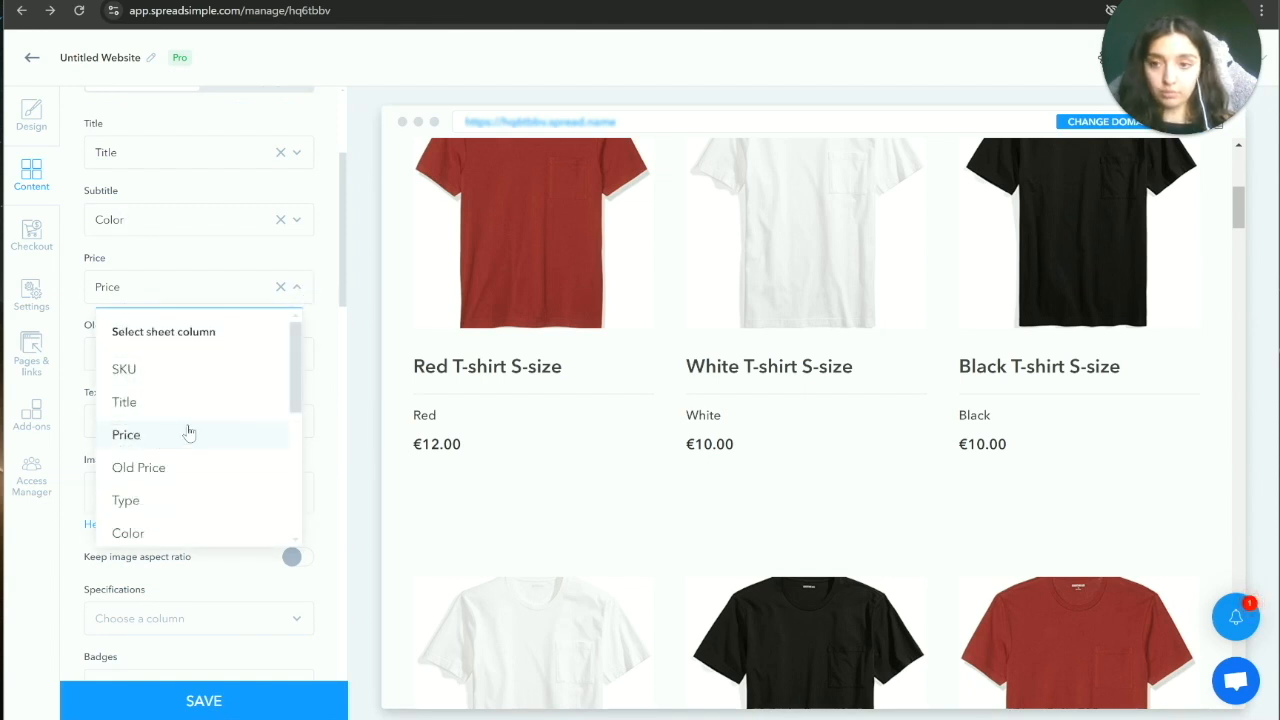
{"action": "left_click", "coordinate": [327, 320]}
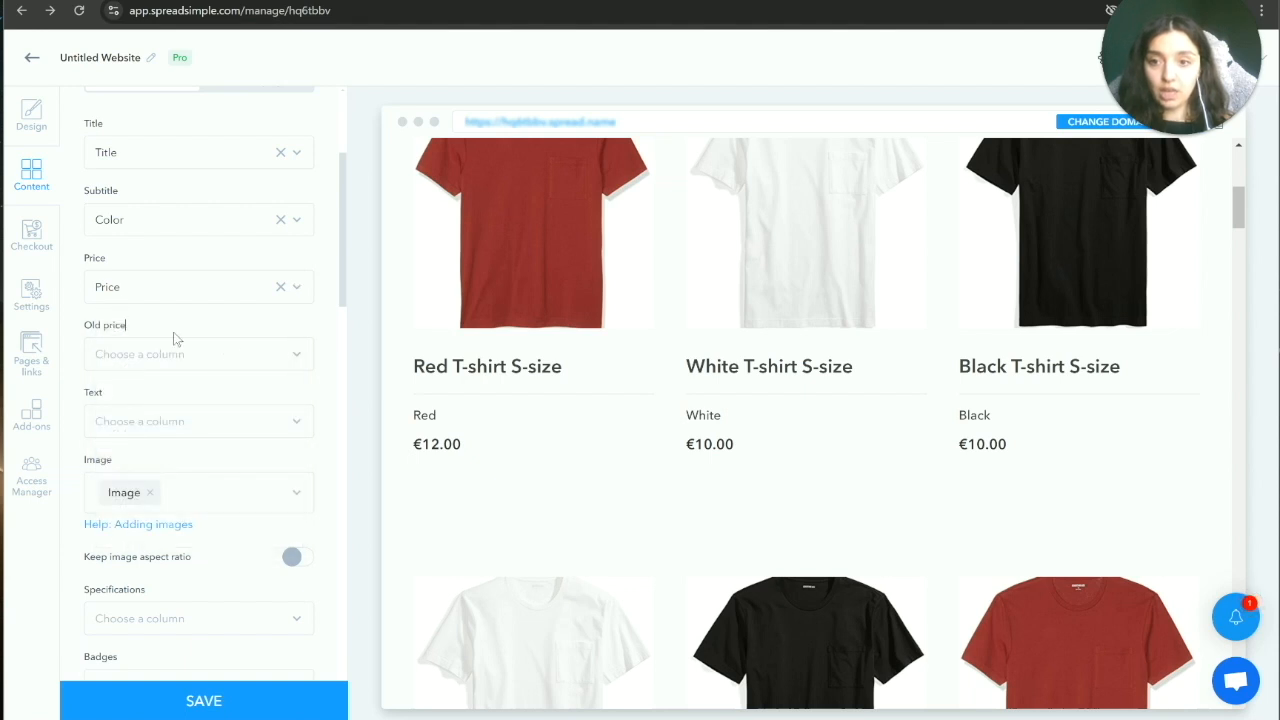
{"action": "scroll", "coordinate": [200, 345], "scroll_direction": "up", "scroll_amount": 1}
{"action": "scroll", "coordinate": [229, 349], "scroll_direction": "down", "scroll_amount": 2}
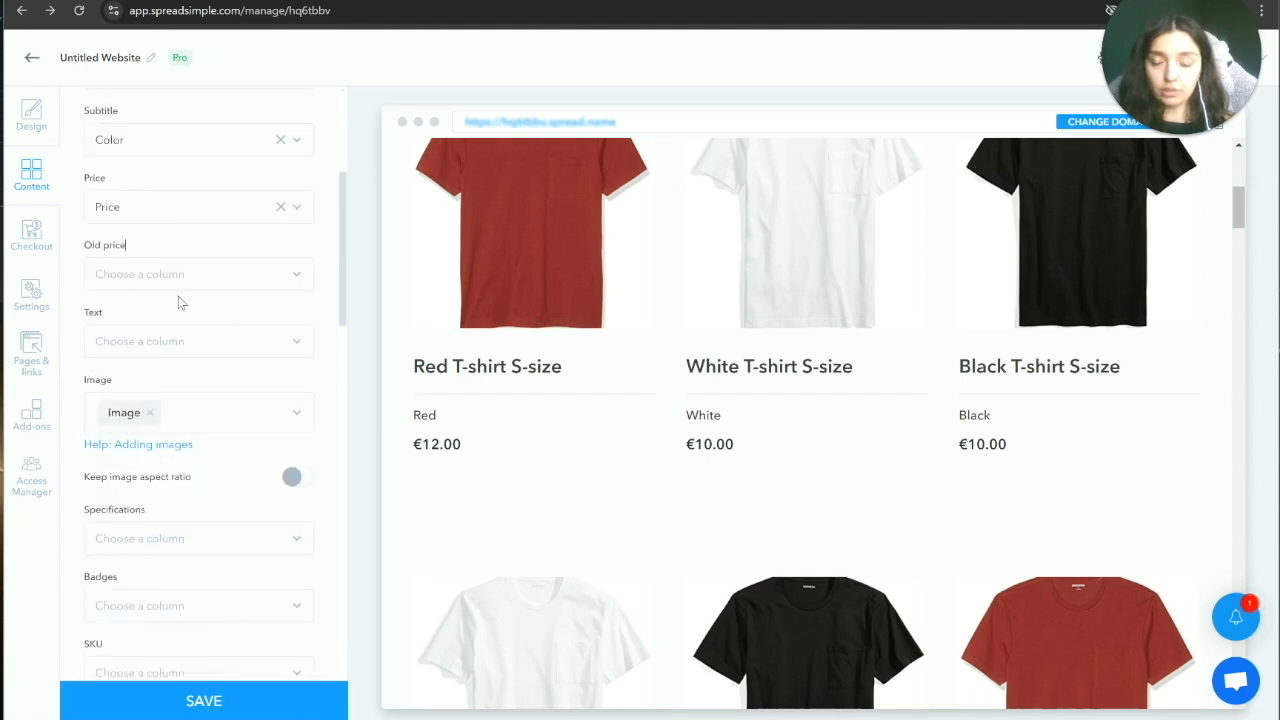
{"action": "left_click", "coordinate": [298, 276]}
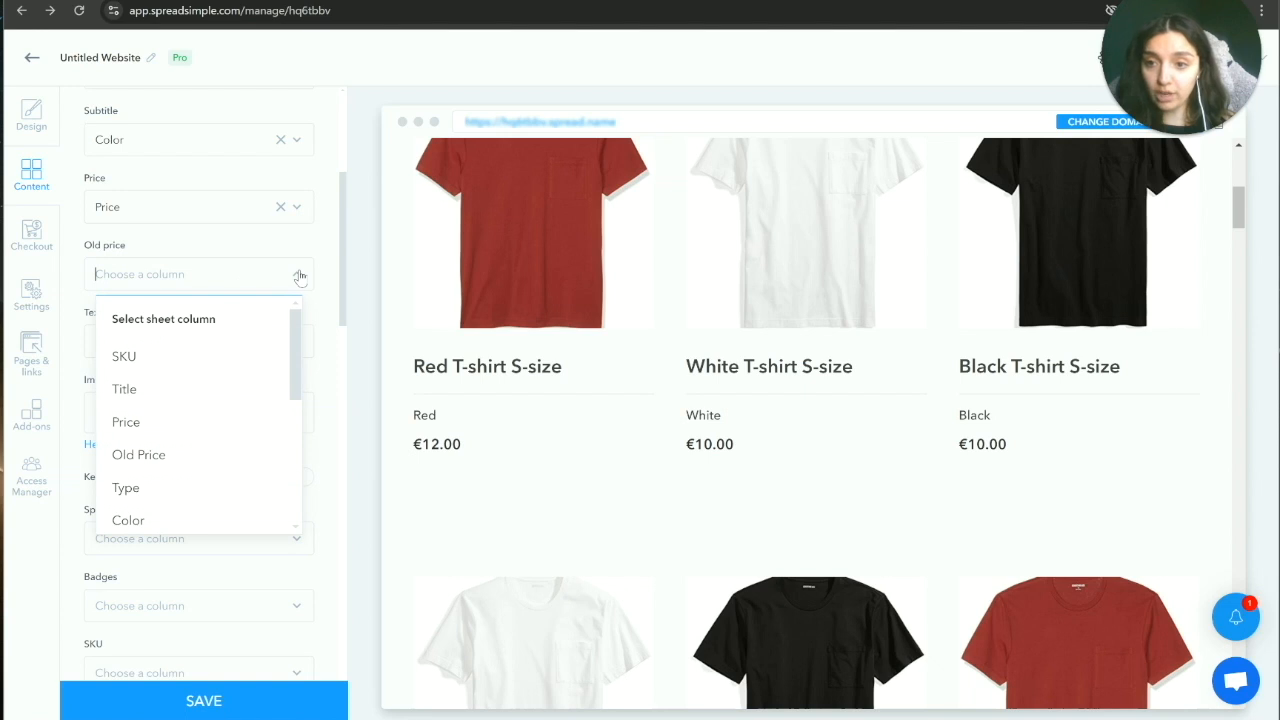
{"action": "left_click", "coordinate": [171, 454]}
{"action": "scroll", "coordinate": [333, 199], "scroll_direction": "down", "scroll_amount": 3}
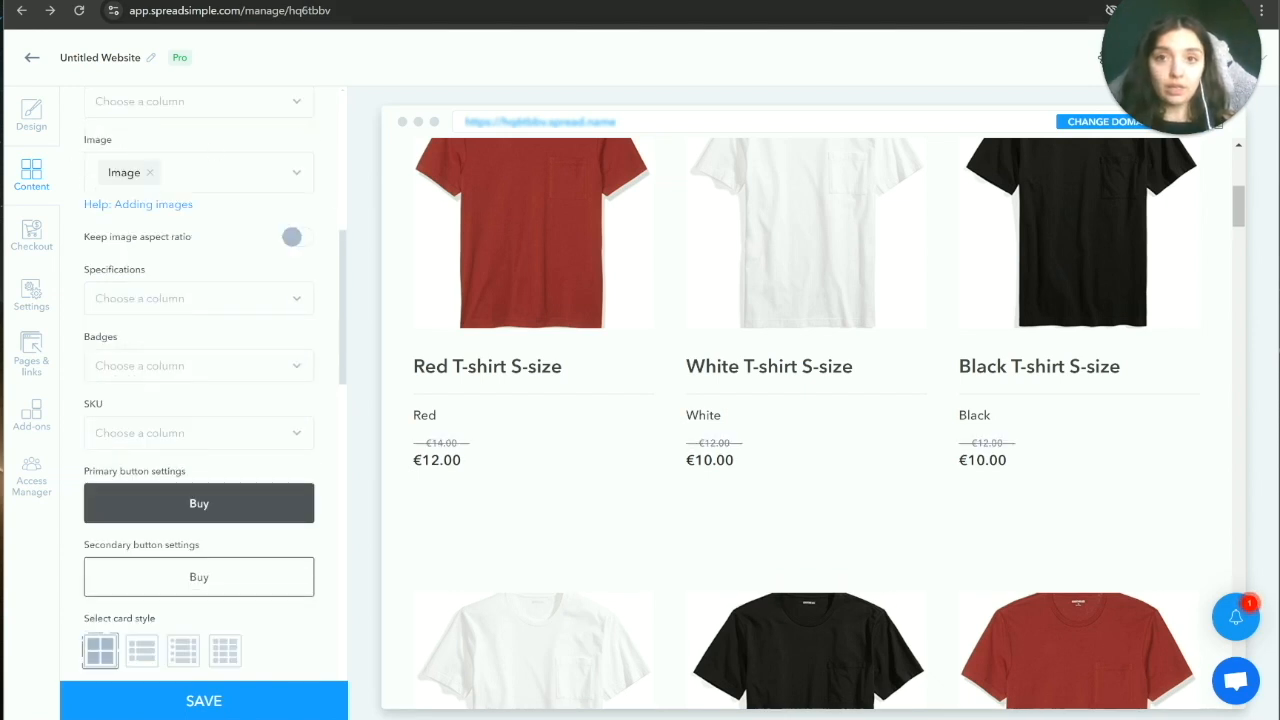
Step: Bring up the Clothes Store spreadsheet and browse its columns
{"action": "left_click", "coordinate": [517, 1]}
{"action": "left_click_drag", "start_coordinate": [280, 686], "coordinate": [428, 686]}
{"action": "scroll", "coordinate": [532, 237], "scroll_direction": "left", "scroll_amount": 1}
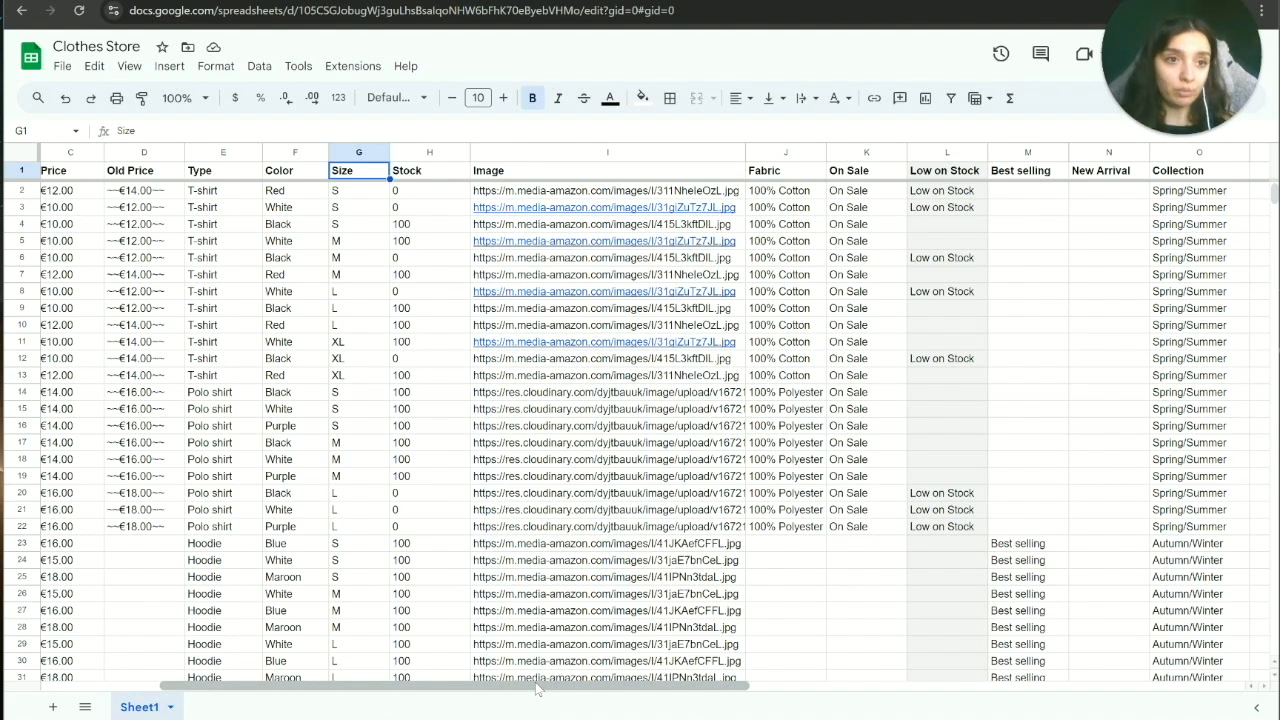
{"action": "left_click_drag", "start_coordinate": [537, 689], "coordinate": [437, 690]}
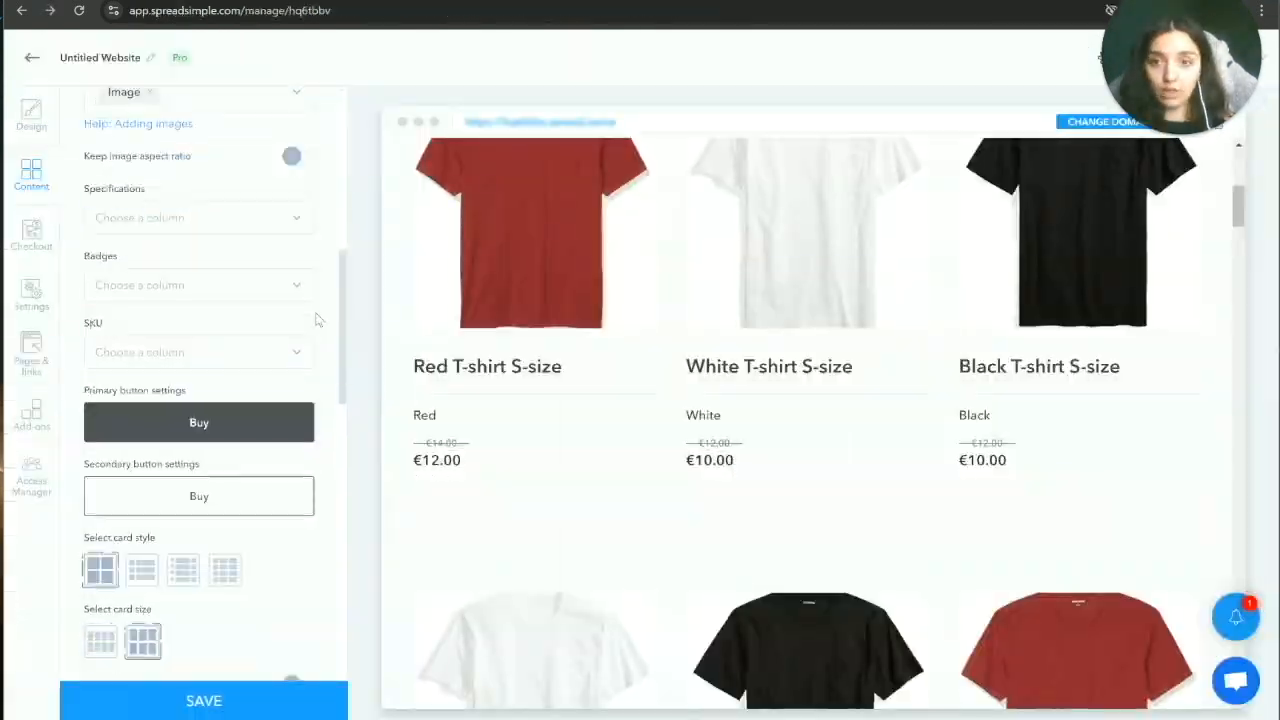
{"action": "scroll", "coordinate": [312, 320], "scroll_direction": "down", "scroll_amount": 5}
Step: Review the column choices for card text, leaving it unset
{"action": "scroll", "coordinate": [312, 320], "scroll_direction": "up", "scroll_amount": 5}
{"action": "scroll", "coordinate": [320, 326], "scroll_direction": "up", "scroll_amount": 2}
{"action": "scroll", "coordinate": [317, 328], "scroll_direction": "down", "scroll_amount": 1}
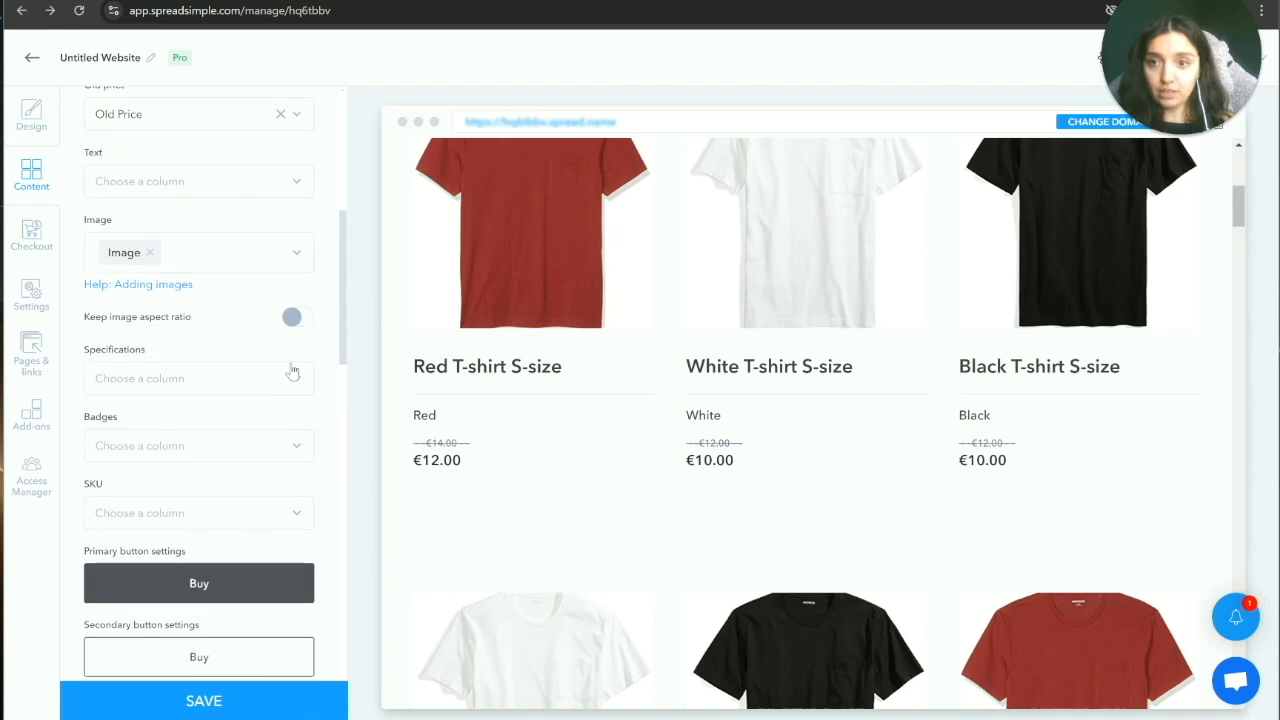
{"action": "left_click", "coordinate": [299, 185]}
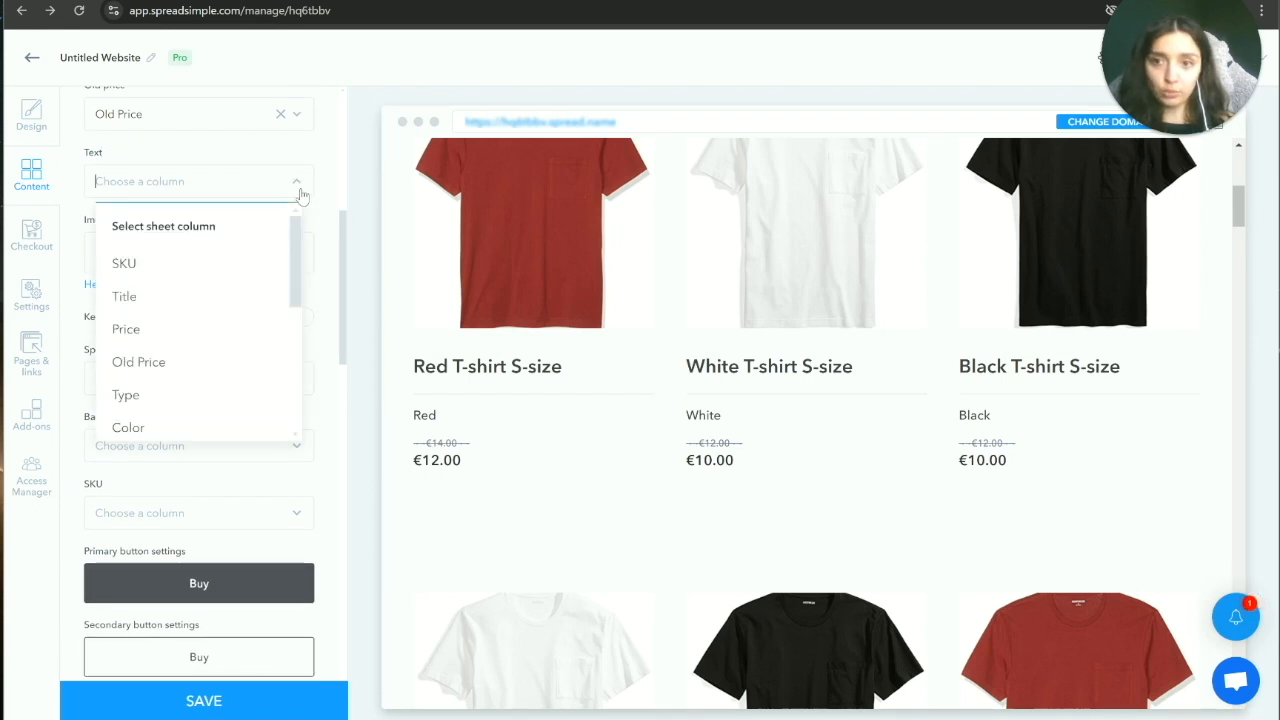
{"action": "left_click_drag", "start_coordinate": [296, 280], "coordinate": [307, 204]}
{"action": "left_click", "coordinate": [323, 259]}
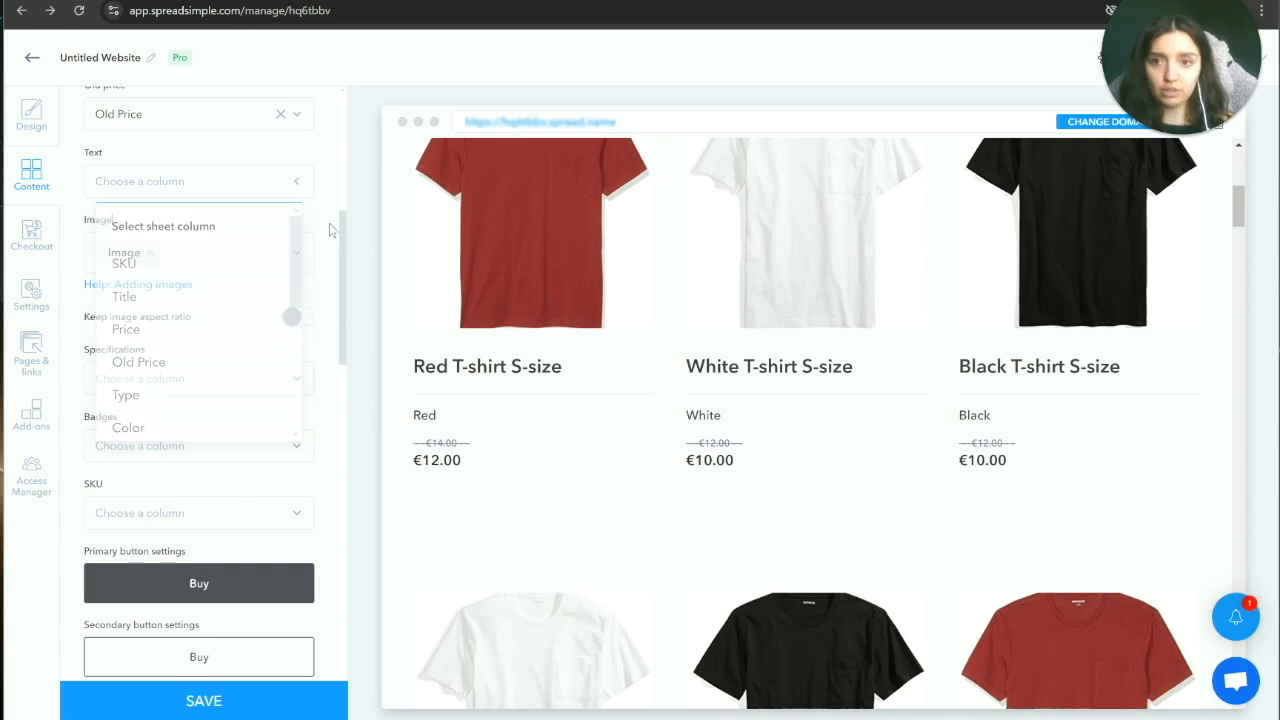
{"action": "scroll", "coordinate": [330, 390], "scroll_direction": "down", "scroll_amount": 1}
{"action": "scroll", "coordinate": [325, 380], "scroll_direction": "down", "scroll_amount": 3}
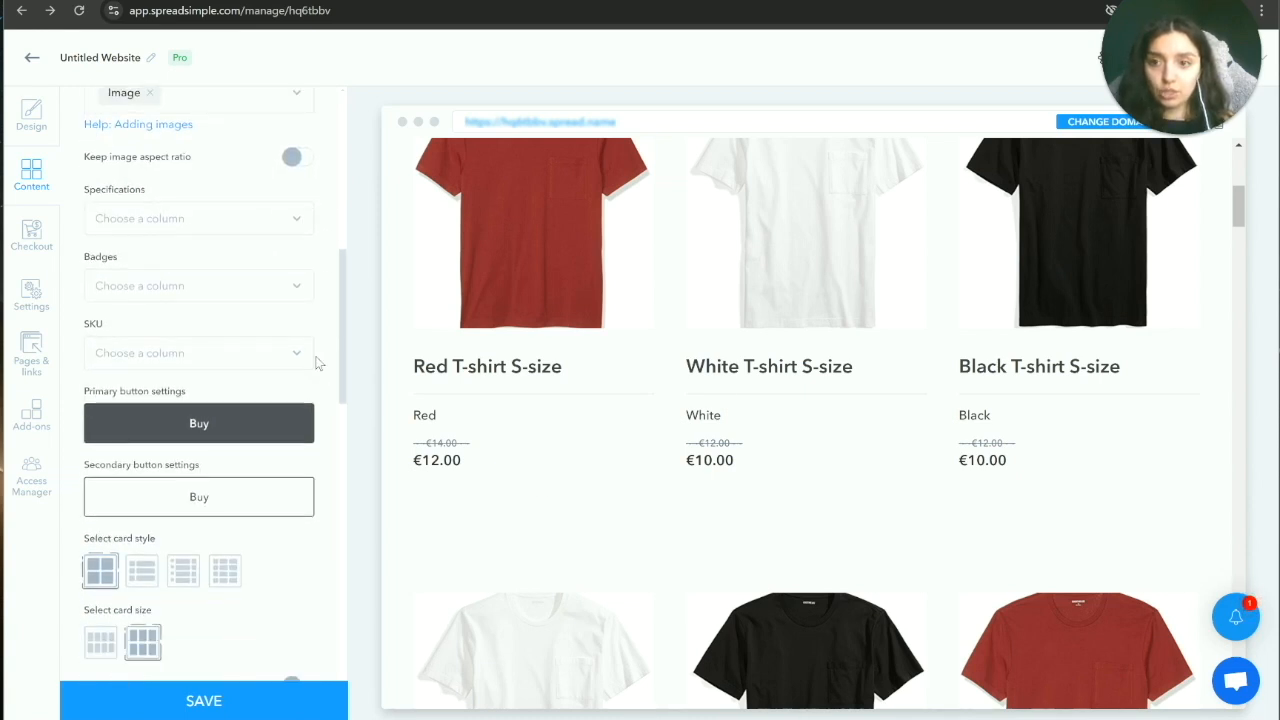
{"action": "scroll", "coordinate": [323, 250], "scroll_direction": "down", "scroll_amount": 2}
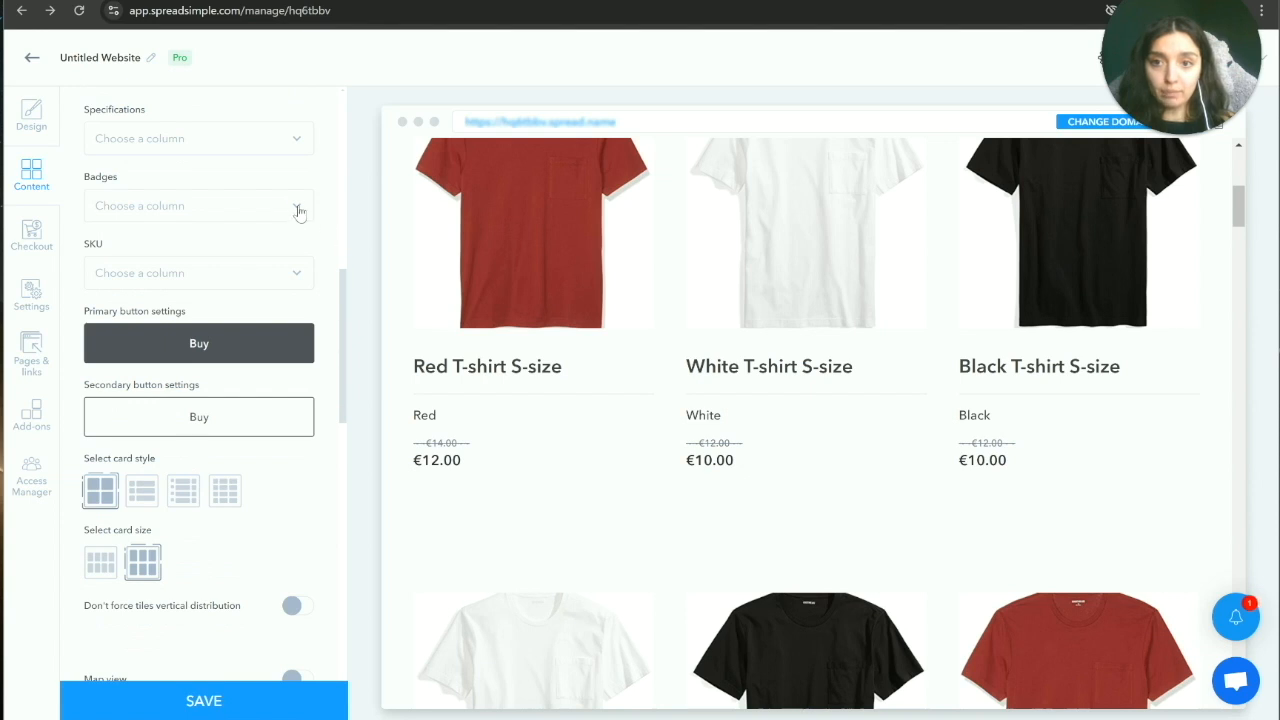
Step: Set the product badges to On Sale, after trying and removing Fabric
{"action": "left_click", "coordinate": [299, 210]}
{"action": "scroll", "coordinate": [190, 350], "scroll_direction": "down", "scroll_amount": 3}
{"action": "scroll", "coordinate": [190, 350], "scroll_direction": "up", "scroll_amount": 1}
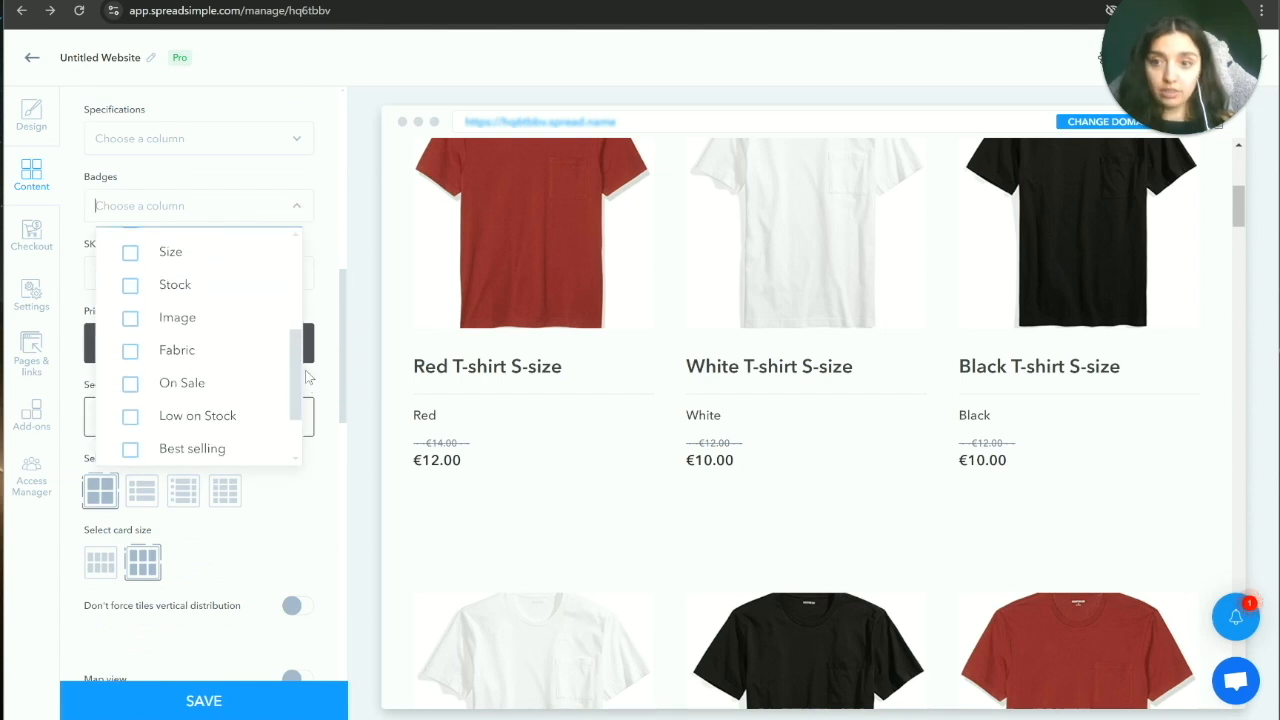
{"action": "left_click", "coordinate": [170, 352]}
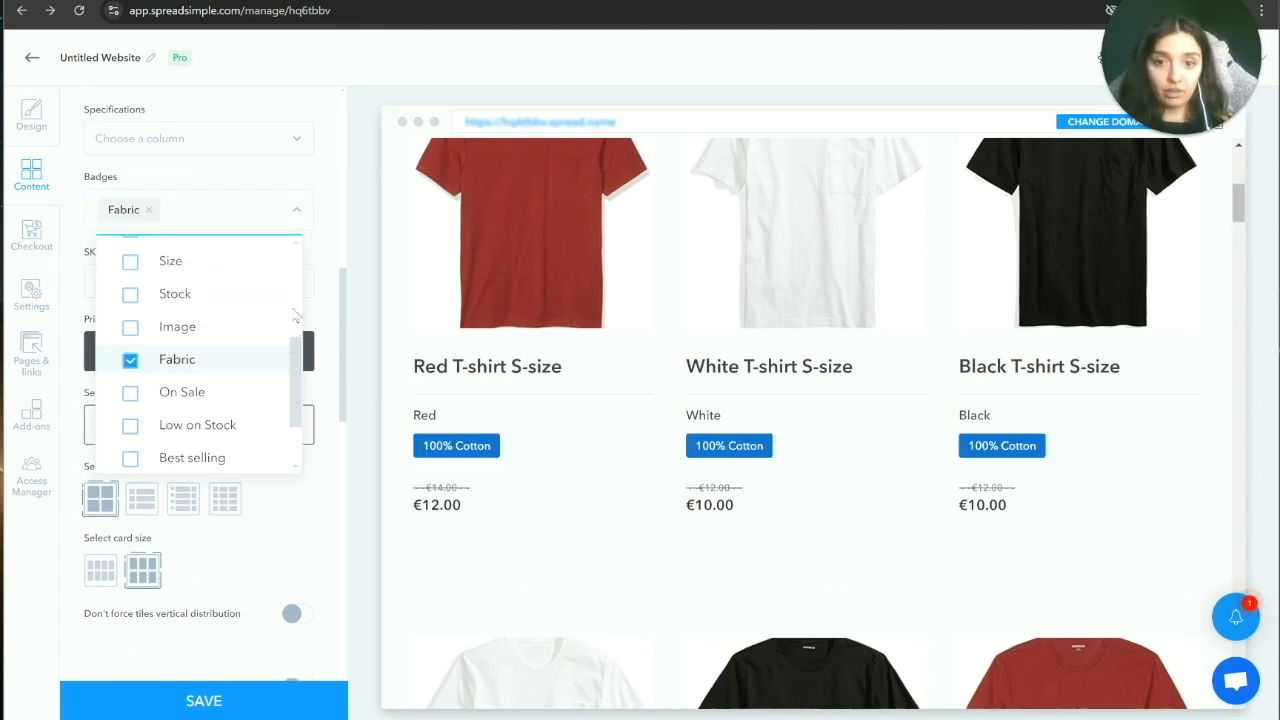
{"action": "left_click", "coordinate": [138, 362]}
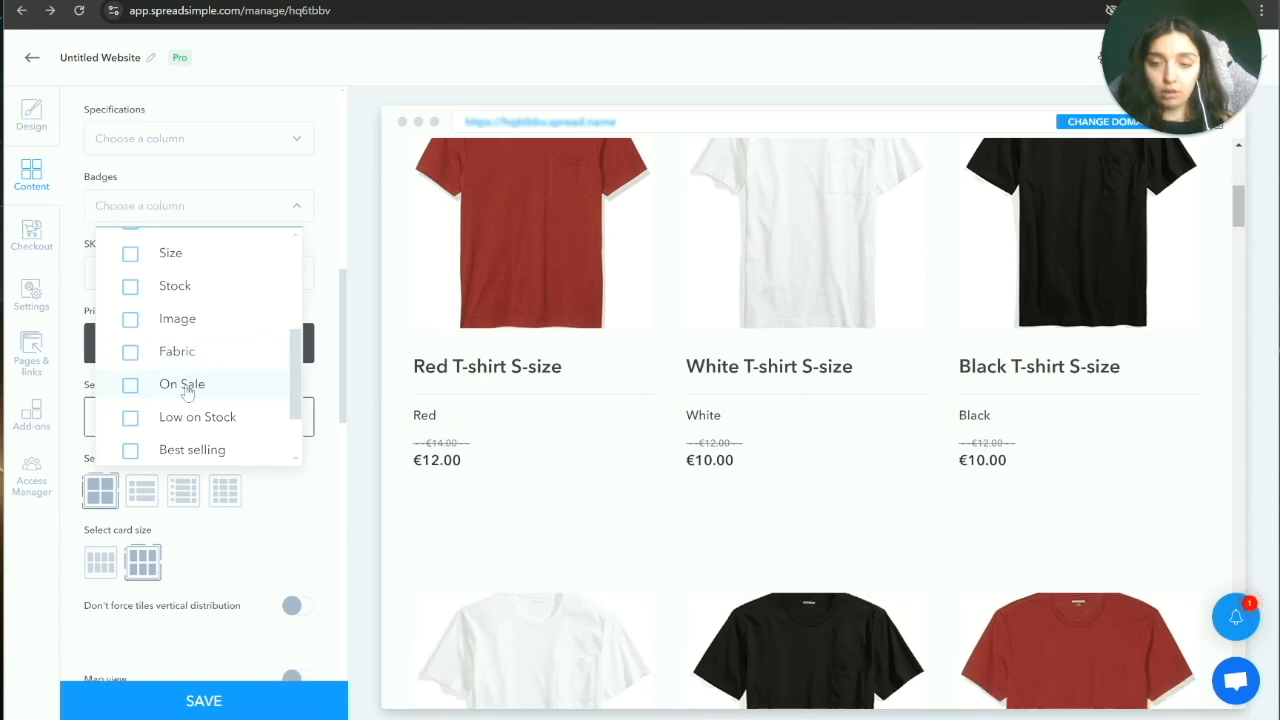
{"action": "left_click", "coordinate": [186, 391]}
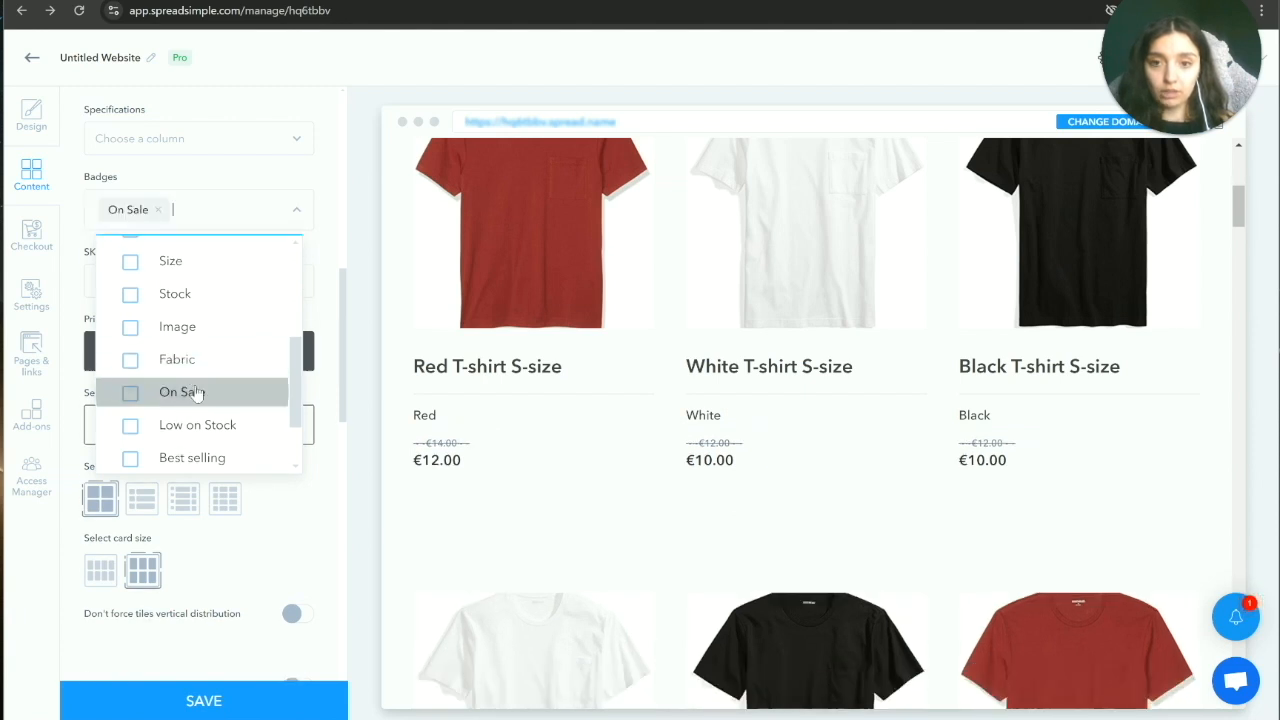
{"action": "left_click", "coordinate": [334, 300]}
{"action": "scroll", "coordinate": [177, 272], "scroll_direction": "down", "scroll_amount": 2}
{"action": "scroll", "coordinate": [470, 337], "scroll_direction": "down", "scroll_amount": 1}
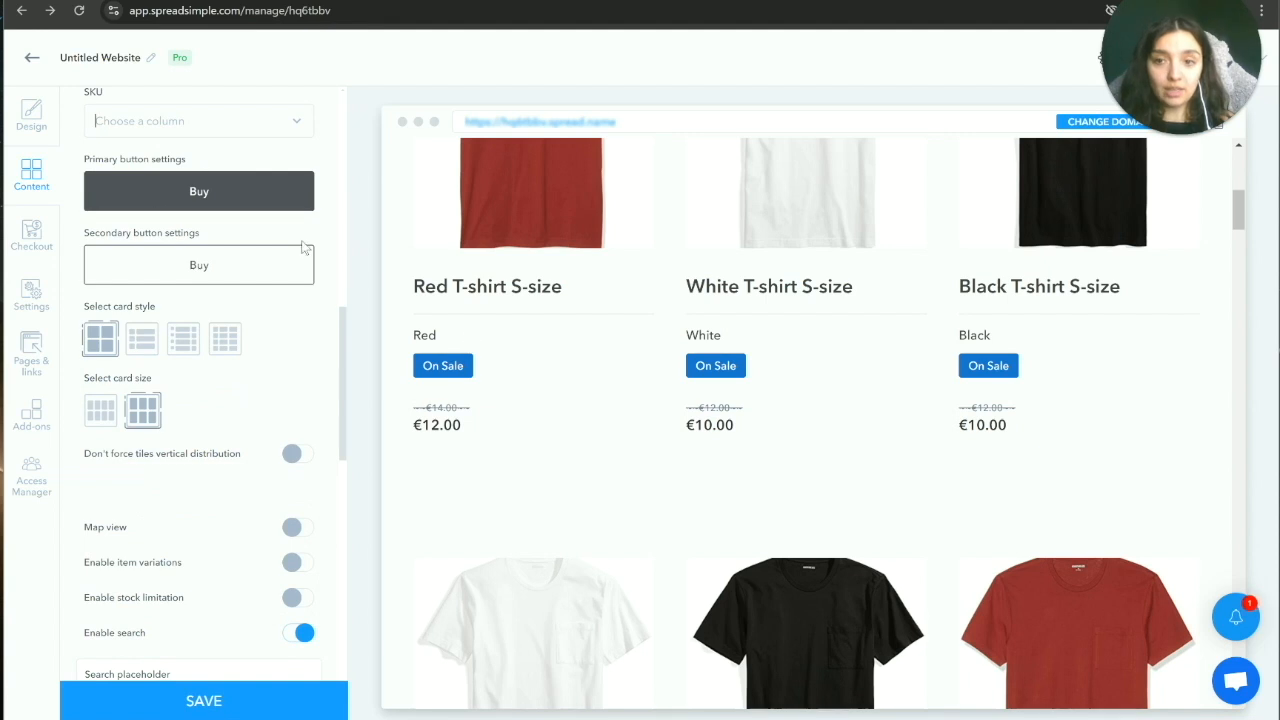
{"action": "scroll", "coordinate": [492, 277], "scroll_direction": "down", "scroll_amount": 3}
{"action": "scroll", "coordinate": [493, 278], "scroll_direction": "up", "scroll_amount": 2}
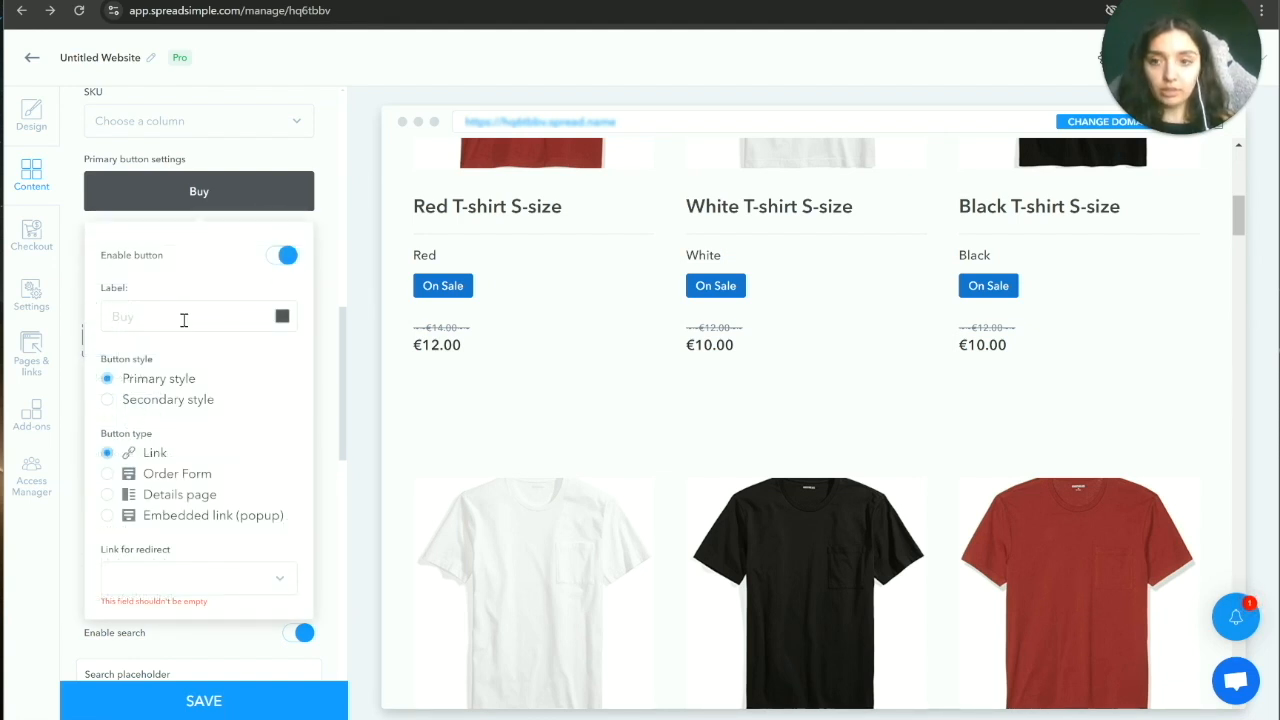
Step: Label the primary button 'Buy' and set its type to Order Form
{"action": "type", "text": "Buy"}
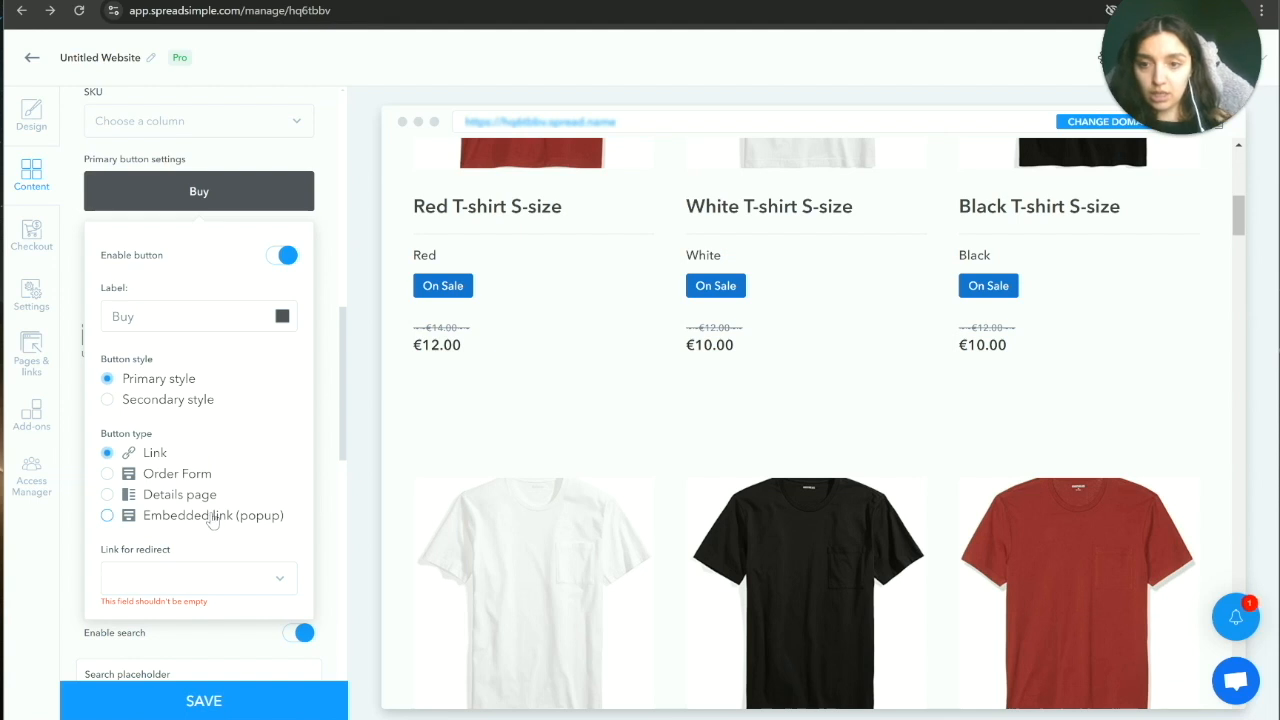
{"action": "left_click", "coordinate": [185, 476]}
{"action": "scroll", "coordinate": [291, 451], "scroll_direction": "down", "scroll_amount": 1}
{"action": "scroll", "coordinate": [277, 421], "scroll_direction": "up", "scroll_amount": 1}
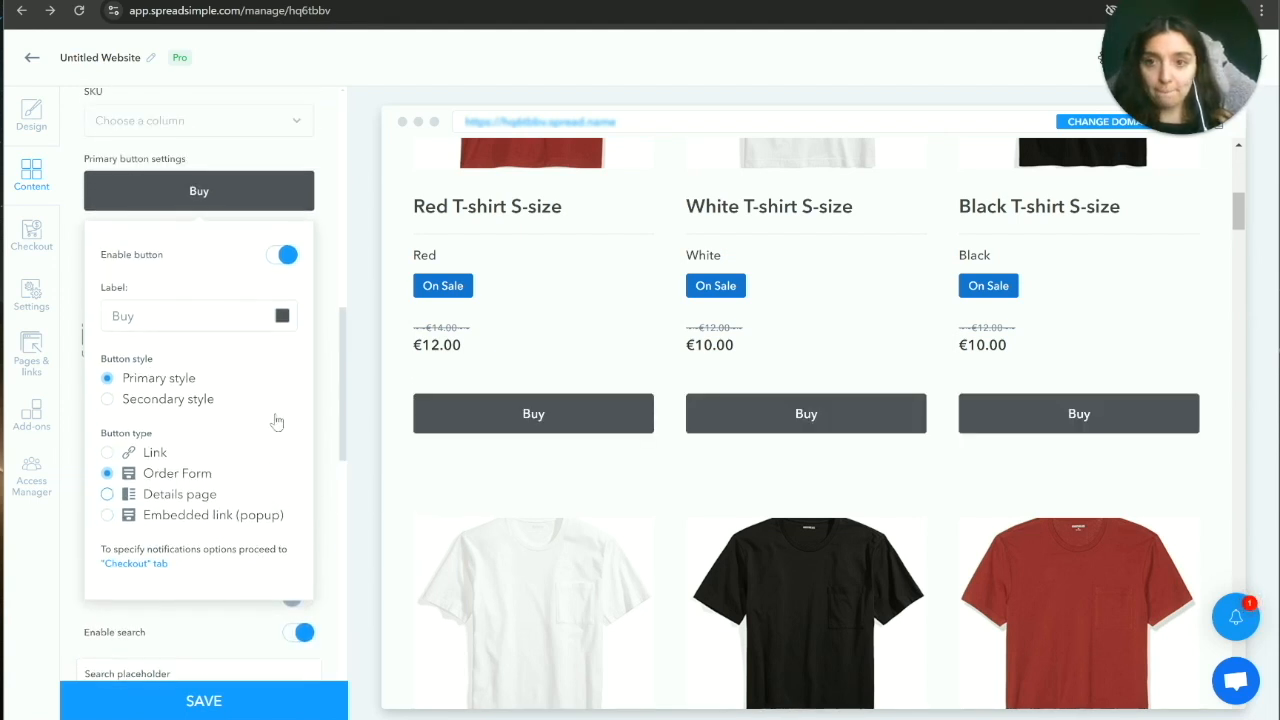
{"action": "left_click", "coordinate": [324, 290]}
{"action": "double_click", "coordinate": [196, 268]}
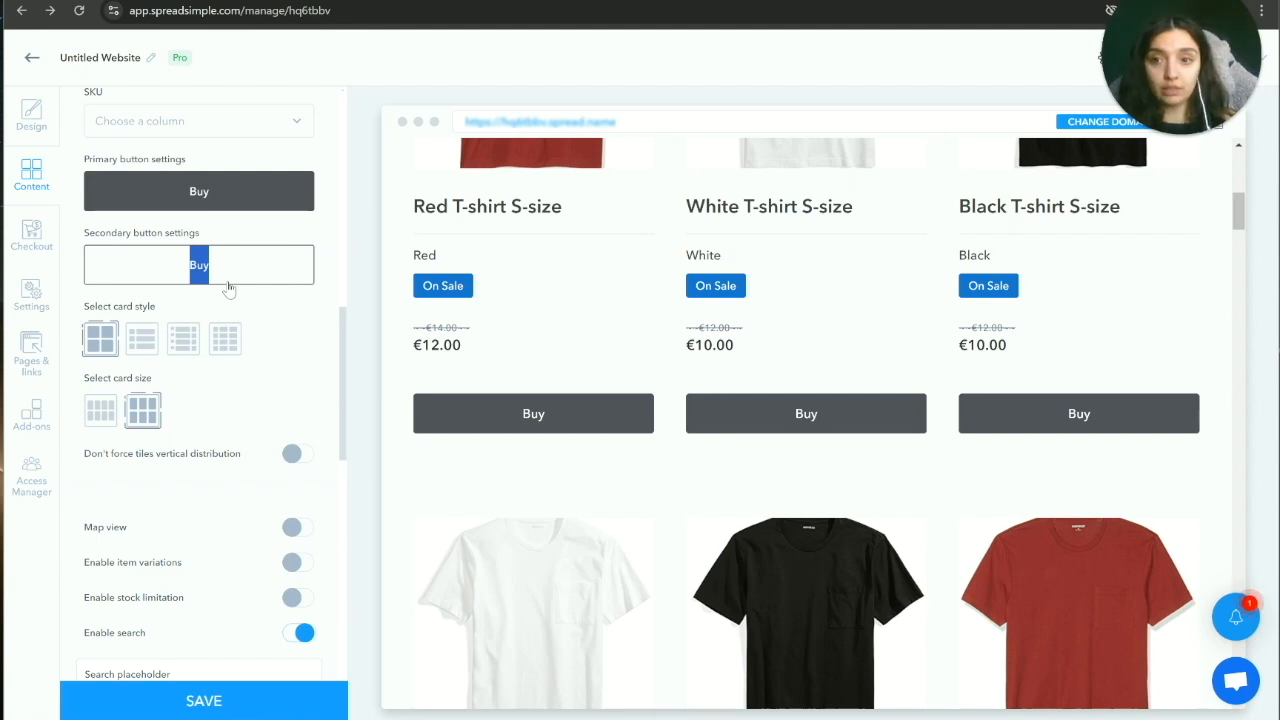
Step: Enable the secondary button, label it 'Learn more' and make it open the Details page
{"action": "left_click", "coordinate": [230, 269]}
{"action": "left_click", "coordinate": [275, 332]}
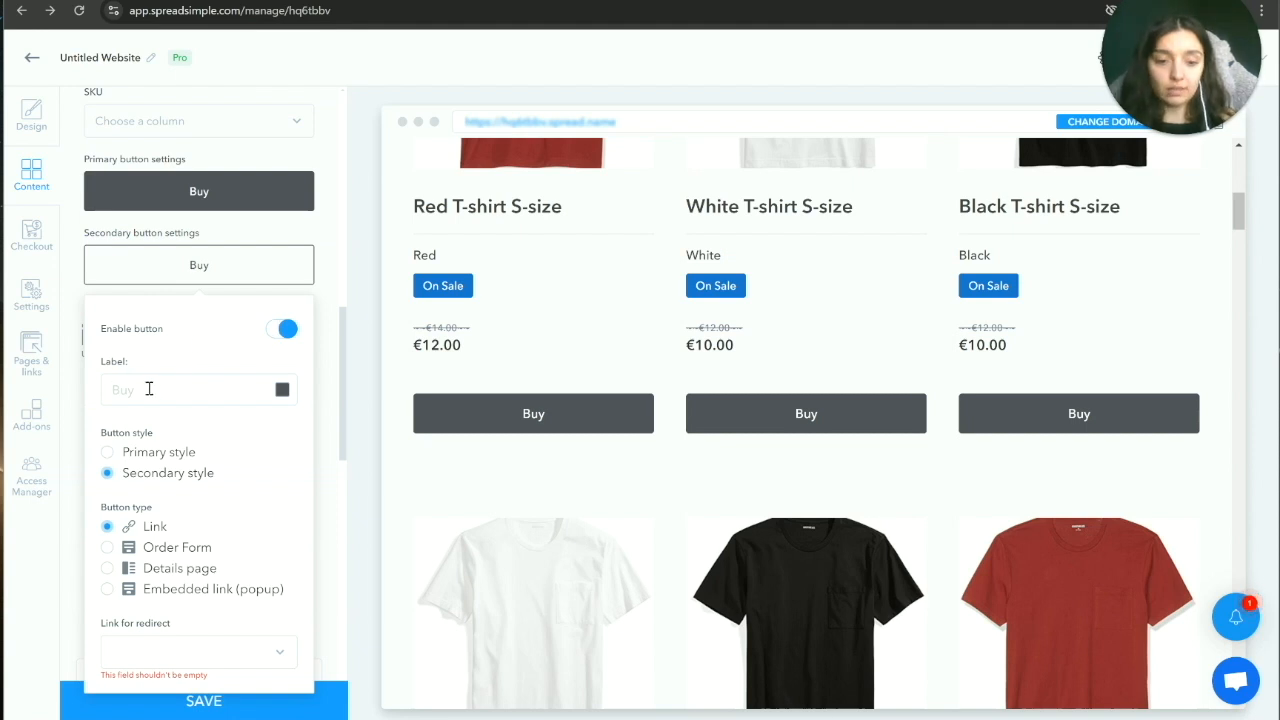
{"action": "type", "text": "Learn more"}
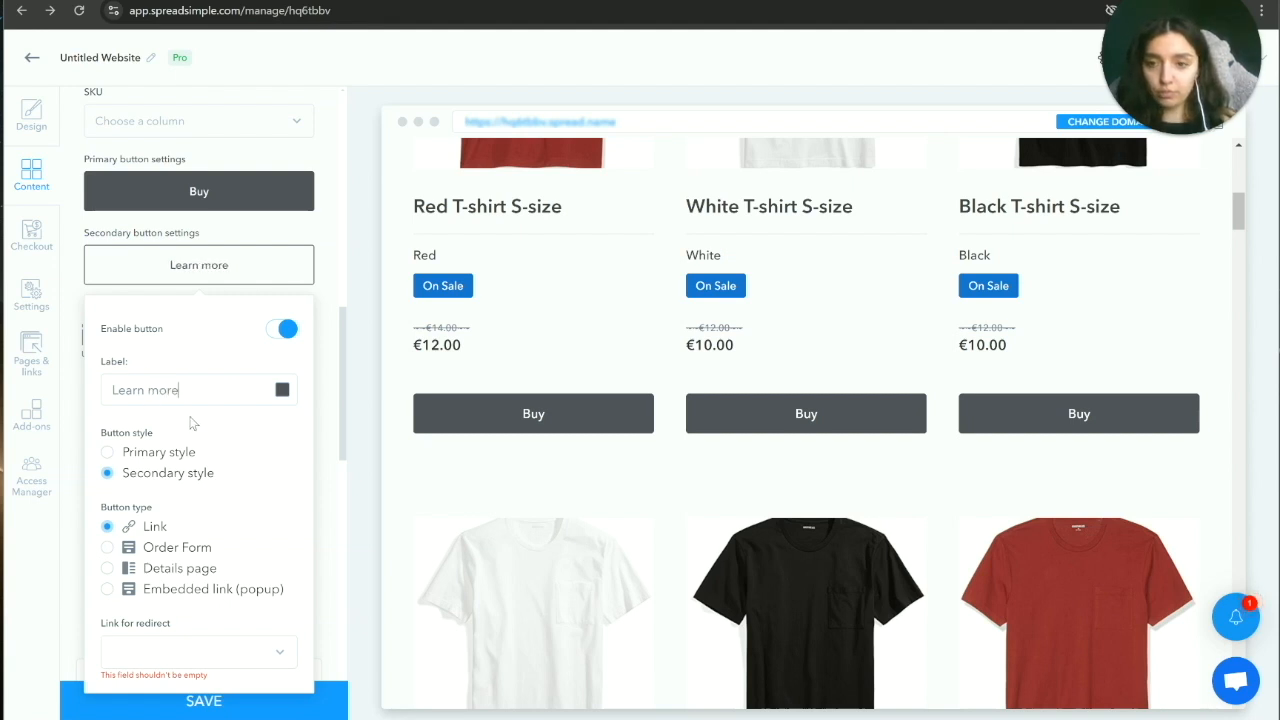
{"action": "scroll", "coordinate": [193, 424], "scroll_direction": "down", "scroll_amount": 1}
{"action": "left_click", "coordinate": [161, 490]}
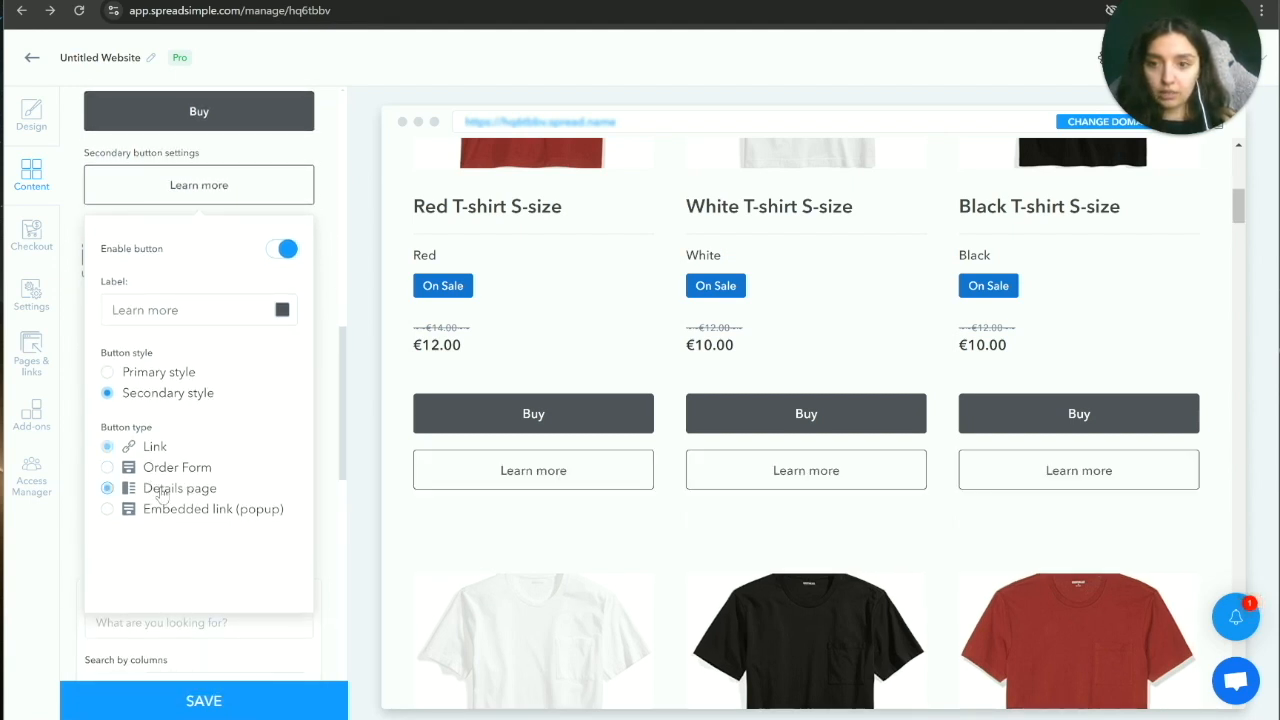
{"action": "left_click", "coordinate": [330, 425]}
{"action": "scroll", "coordinate": [715, 490], "scroll_direction": "down", "scroll_amount": 8}
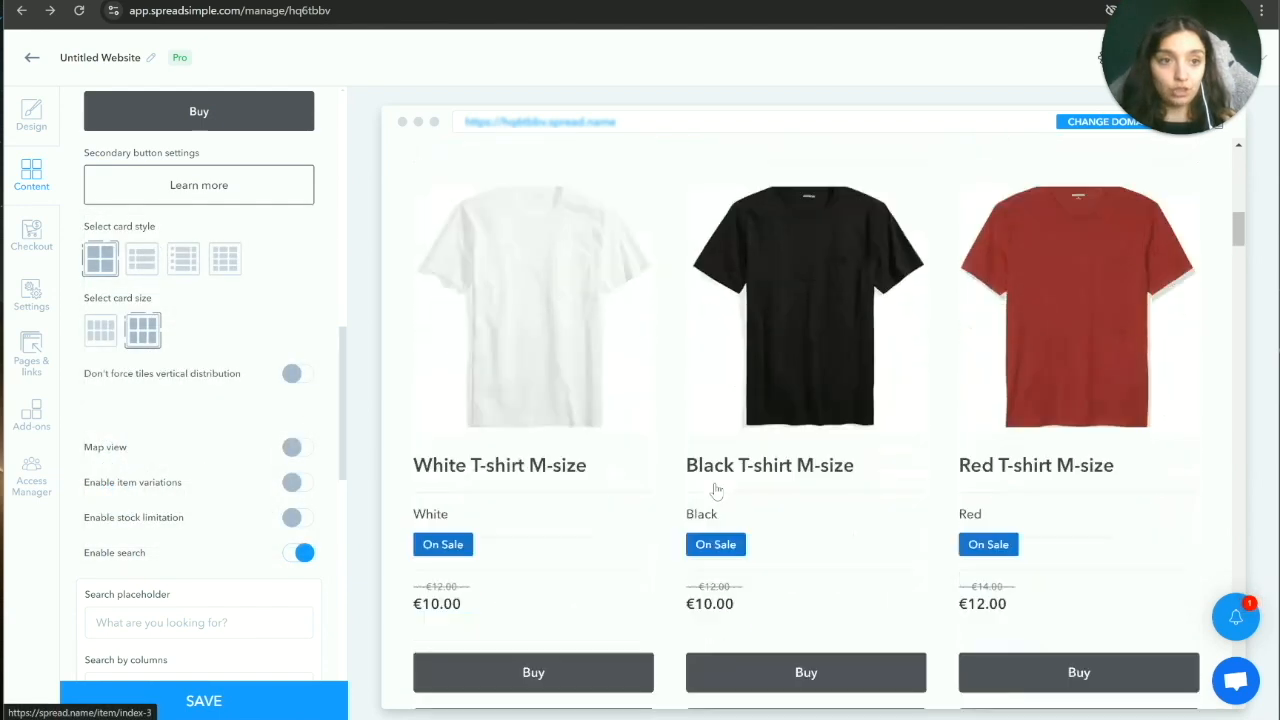
Step: Compare the list, compact list and table card layouts, then settle on the grid layout
{"action": "scroll", "coordinate": [670, 463], "scroll_direction": "up", "scroll_amount": 5}
{"action": "scroll", "coordinate": [670, 463], "scroll_direction": "down", "scroll_amount": 3}
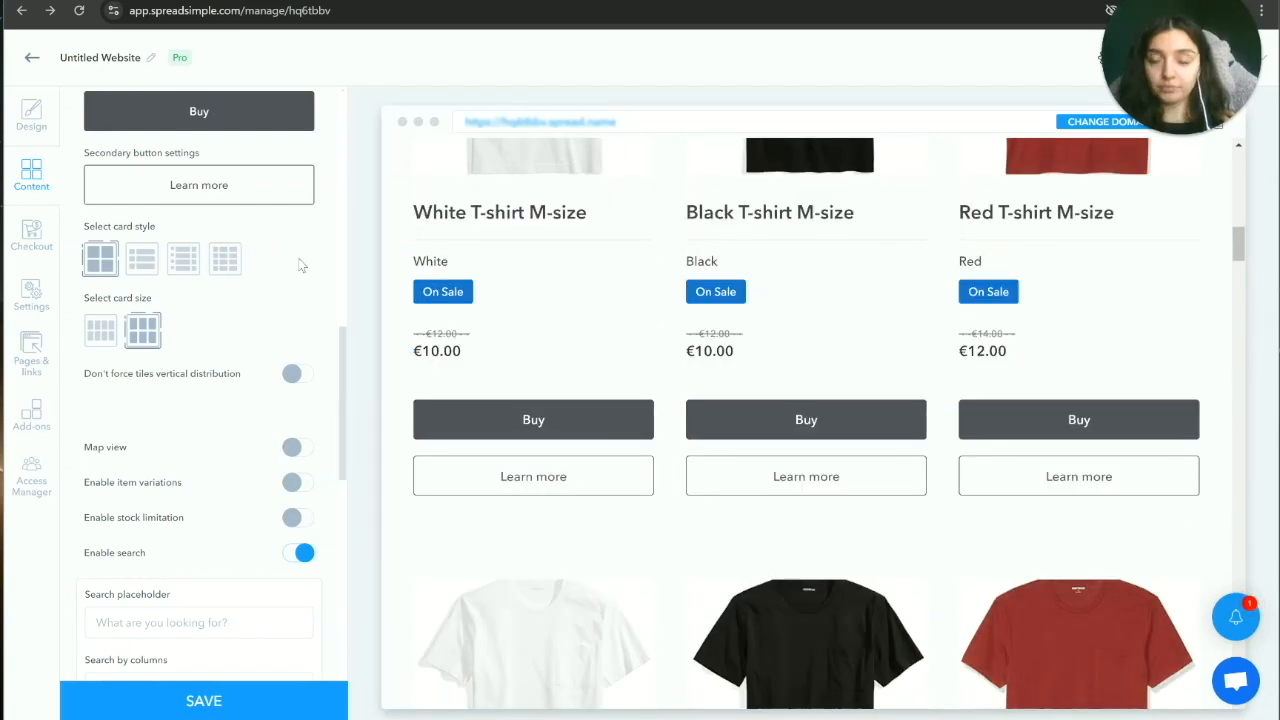
{"action": "scroll", "coordinate": [312, 330], "scroll_direction": "up", "scroll_amount": 2}
{"action": "scroll", "coordinate": [312, 330], "scroll_direction": "down", "scroll_amount": 2}
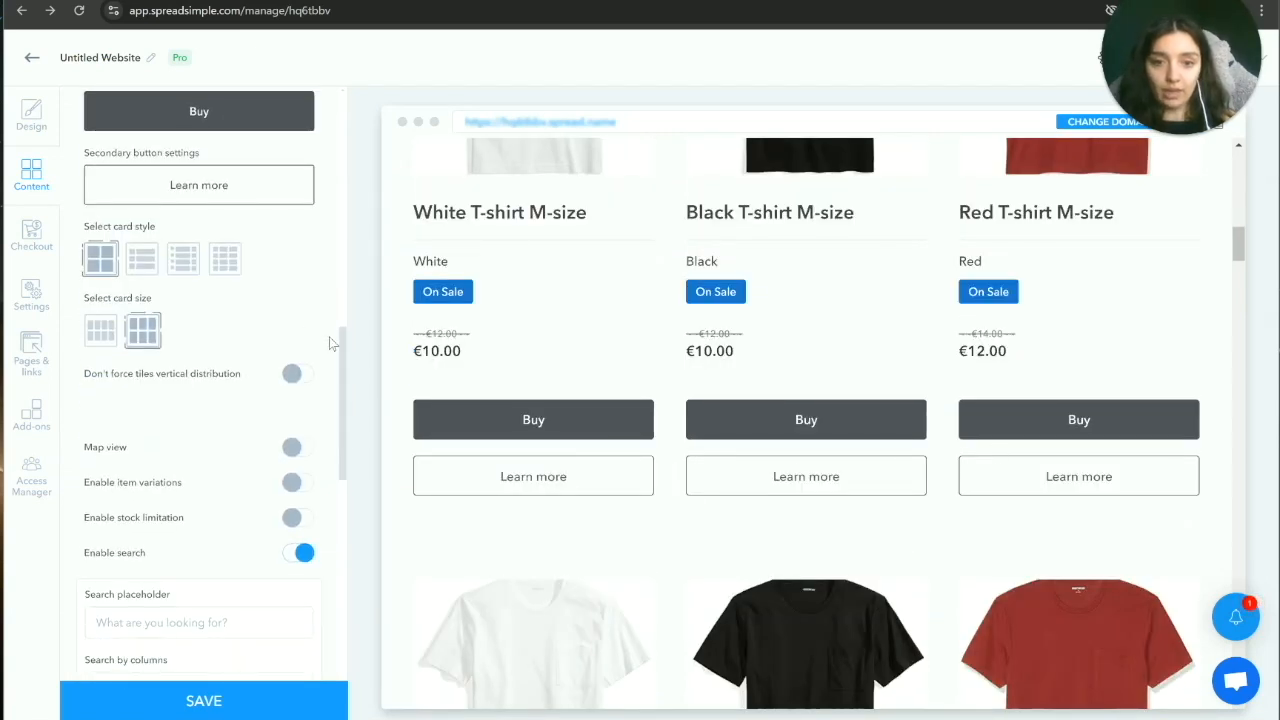
{"action": "scroll", "coordinate": [647, 345], "scroll_direction": "down", "scroll_amount": 5}
{"action": "scroll", "coordinate": [646, 349], "scroll_direction": "up", "scroll_amount": 6}
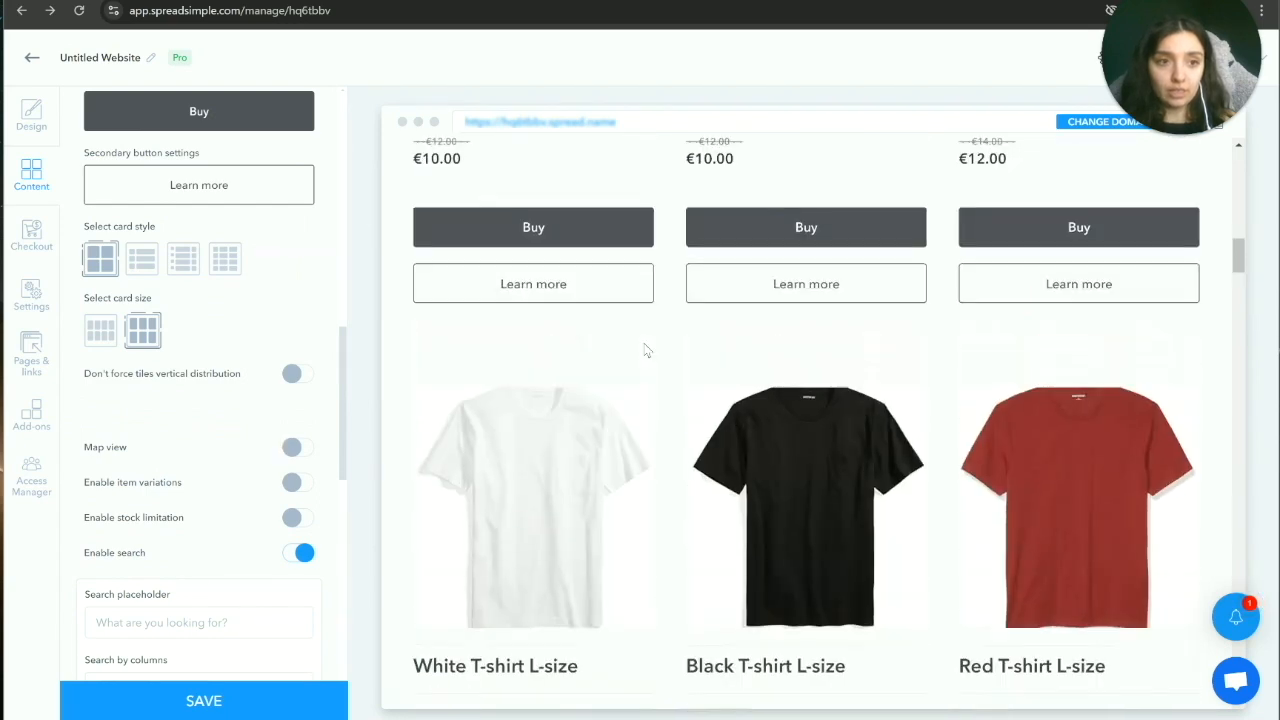
{"action": "scroll", "coordinate": [645, 350], "scroll_direction": "up", "scroll_amount": 1}
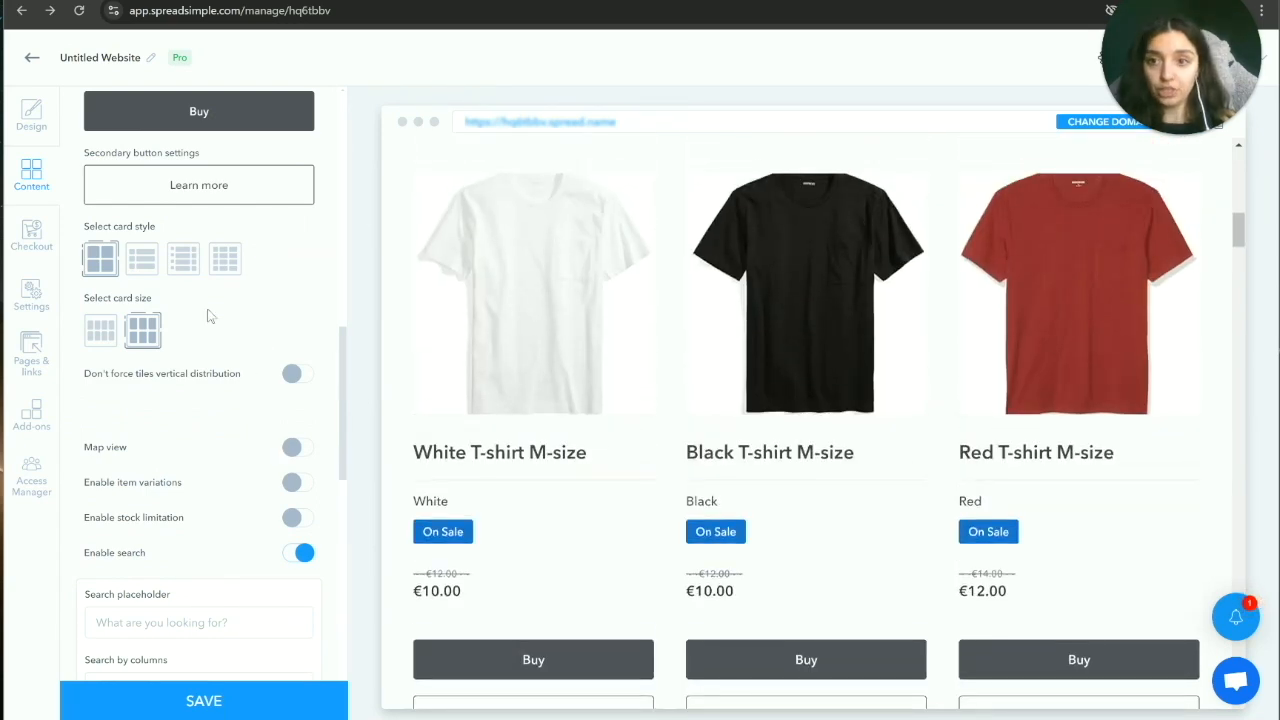
{"action": "left_click", "coordinate": [142, 261]}
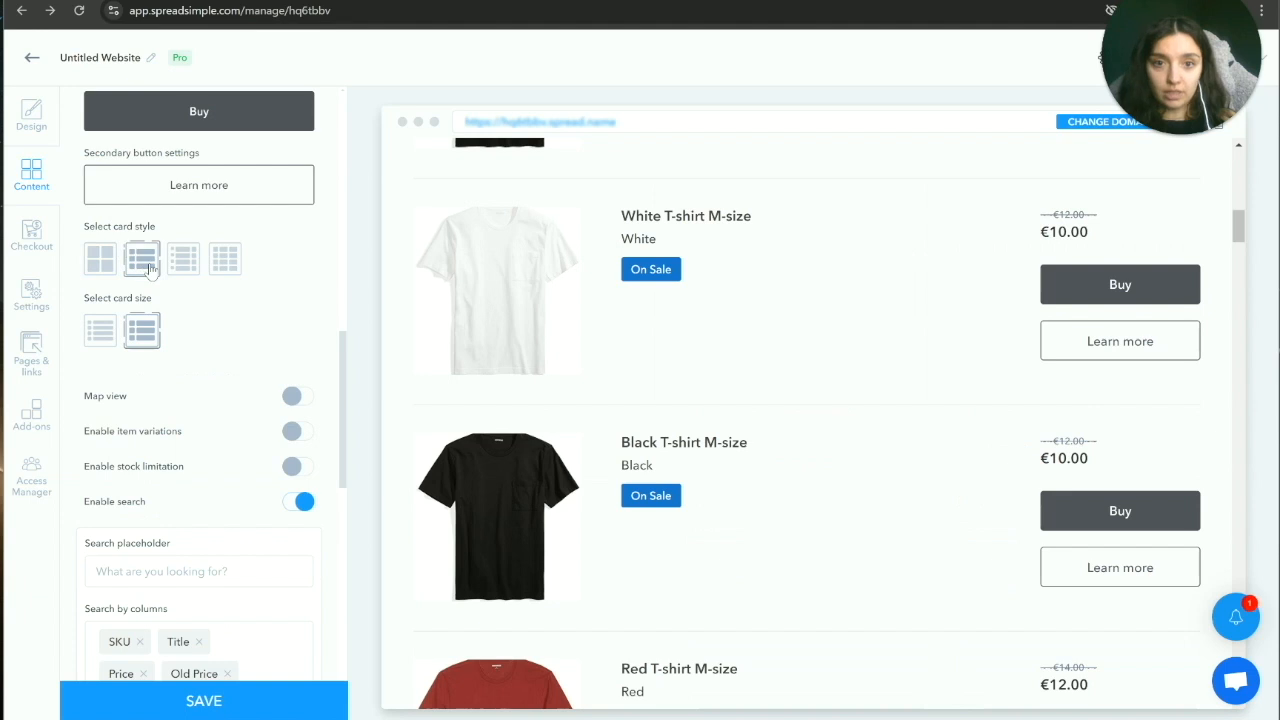
{"action": "left_click", "coordinate": [185, 262]}
{"action": "left_click", "coordinate": [224, 266]}
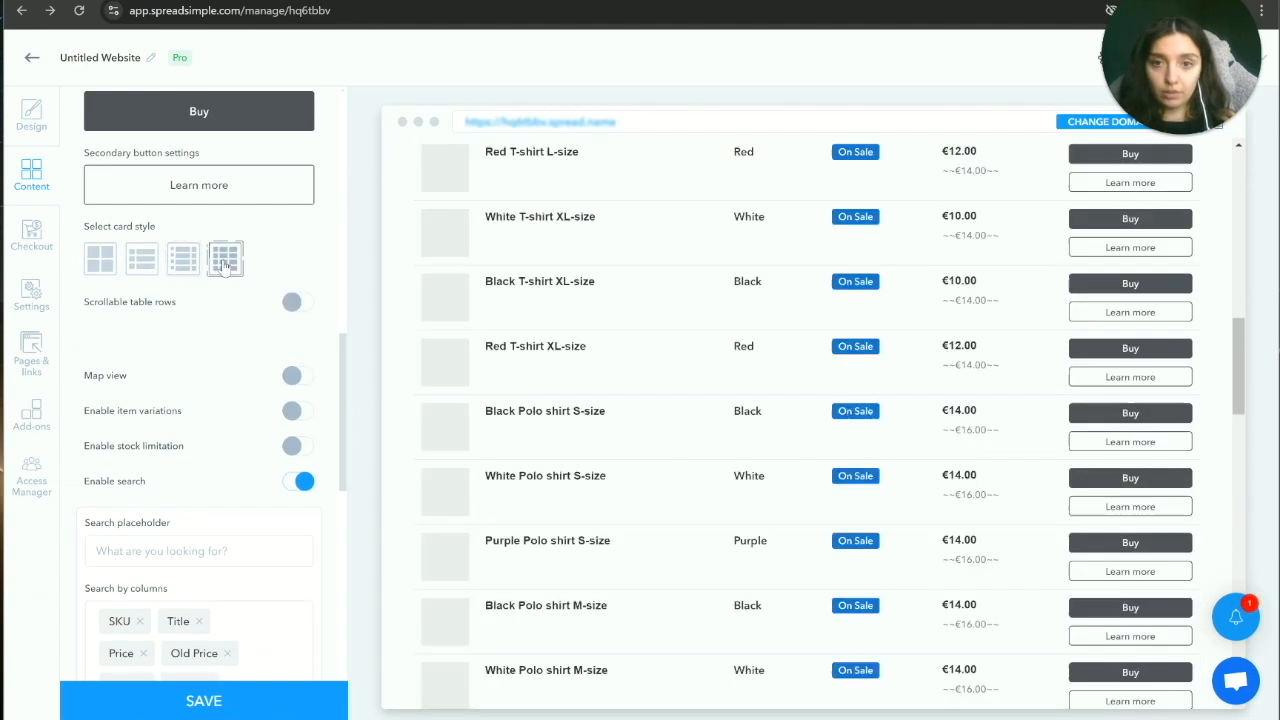
{"action": "left_click", "coordinate": [182, 265]}
{"action": "left_click", "coordinate": [146, 263]}
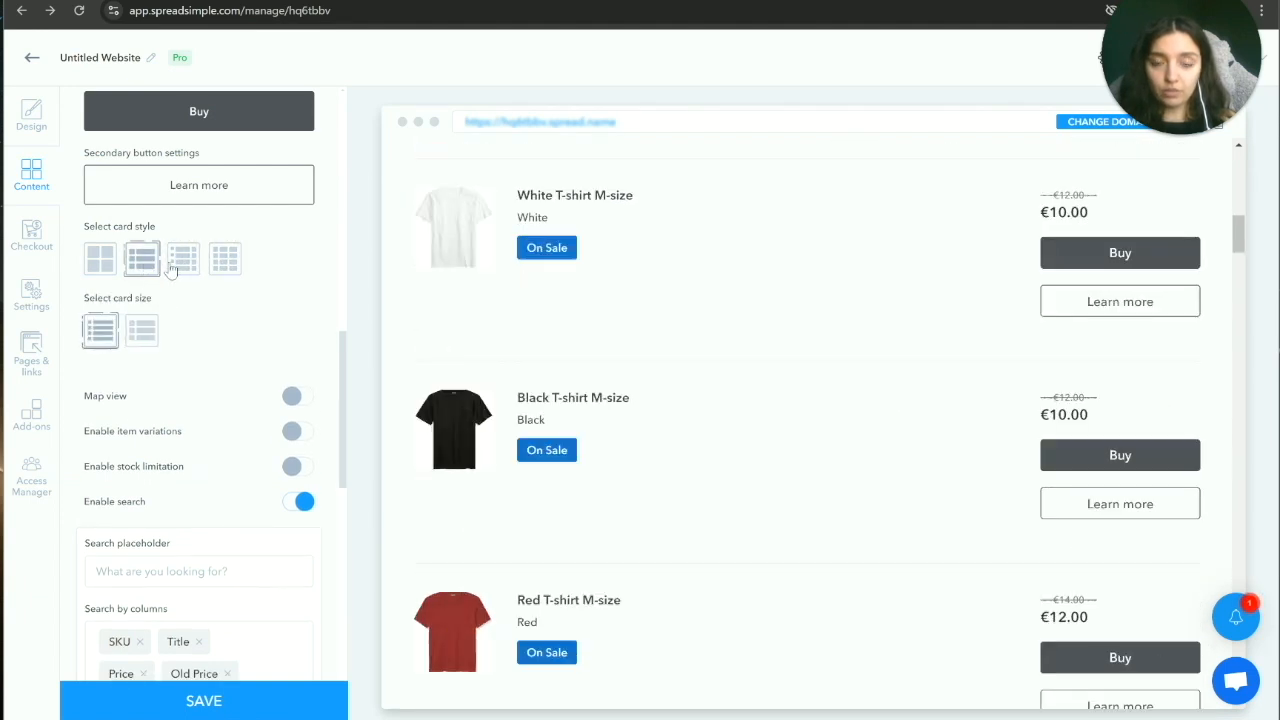
{"action": "left_click", "coordinate": [184, 262]}
{"action": "left_click", "coordinate": [224, 262]}
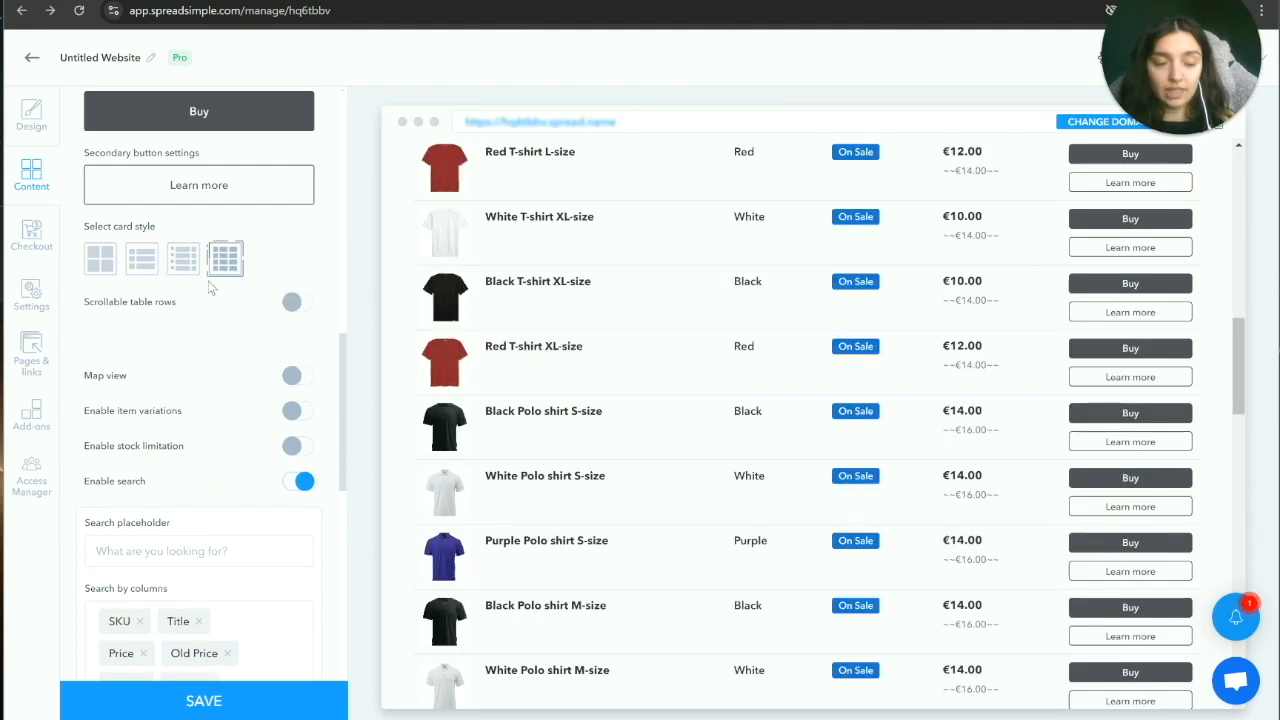
{"action": "left_click", "coordinate": [146, 263]}
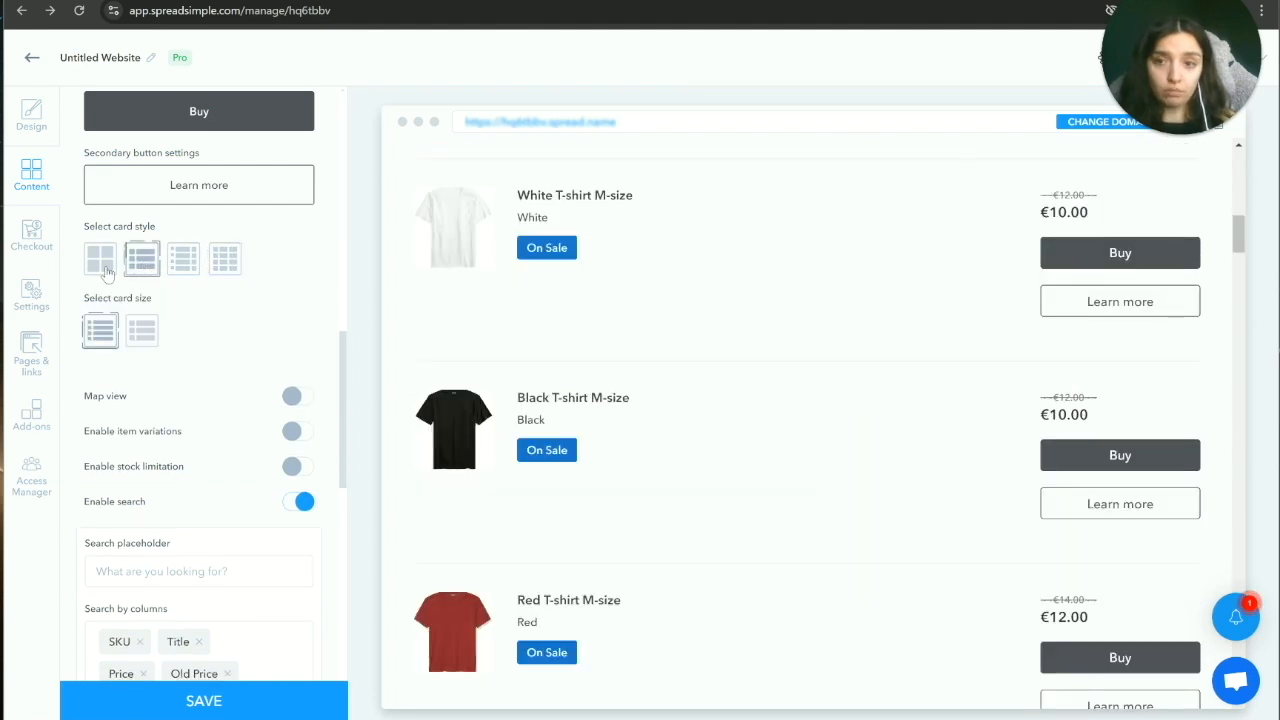
{"action": "left_click", "coordinate": [112, 268]}
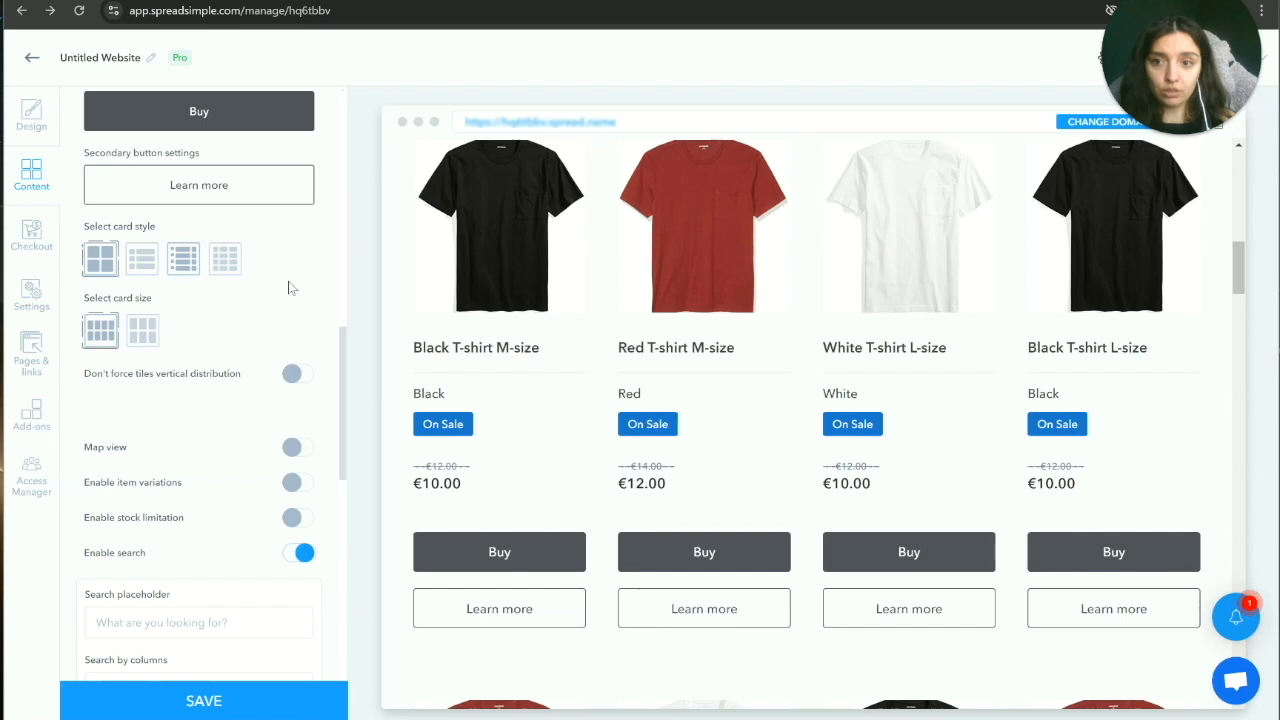
Step: Set the grid to small cards, four per row, after trying three per row
{"action": "scroll", "coordinate": [450, 400], "scroll_direction": "down", "scroll_amount": 3}
{"action": "scroll", "coordinate": [455, 405], "scroll_direction": "up", "scroll_amount": 2}
{"action": "scroll", "coordinate": [458, 405], "scroll_direction": "down", "scroll_amount": 4}
{"action": "scroll", "coordinate": [461, 402], "scroll_direction": "up", "scroll_amount": 4}
{"action": "scroll", "coordinate": [455, 402], "scroll_direction": "down", "scroll_amount": 3}
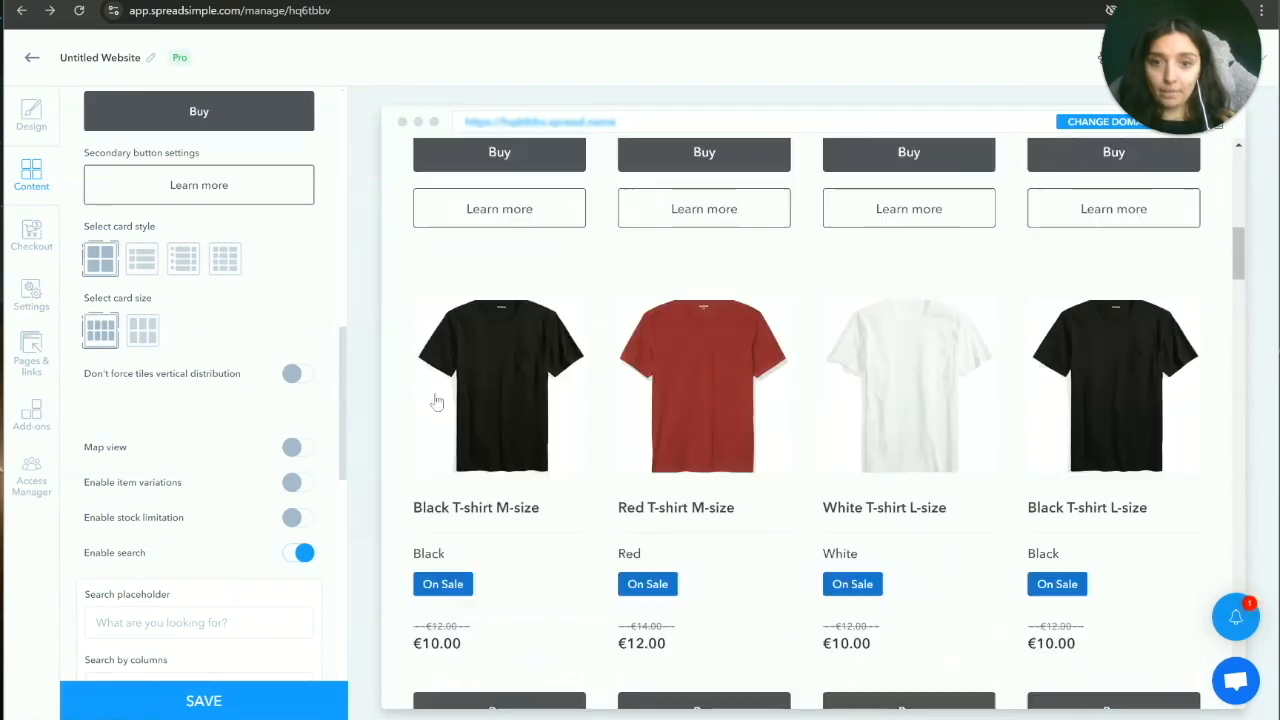
{"action": "left_click", "coordinate": [141, 335]}
{"action": "left_click", "coordinate": [100, 331]}
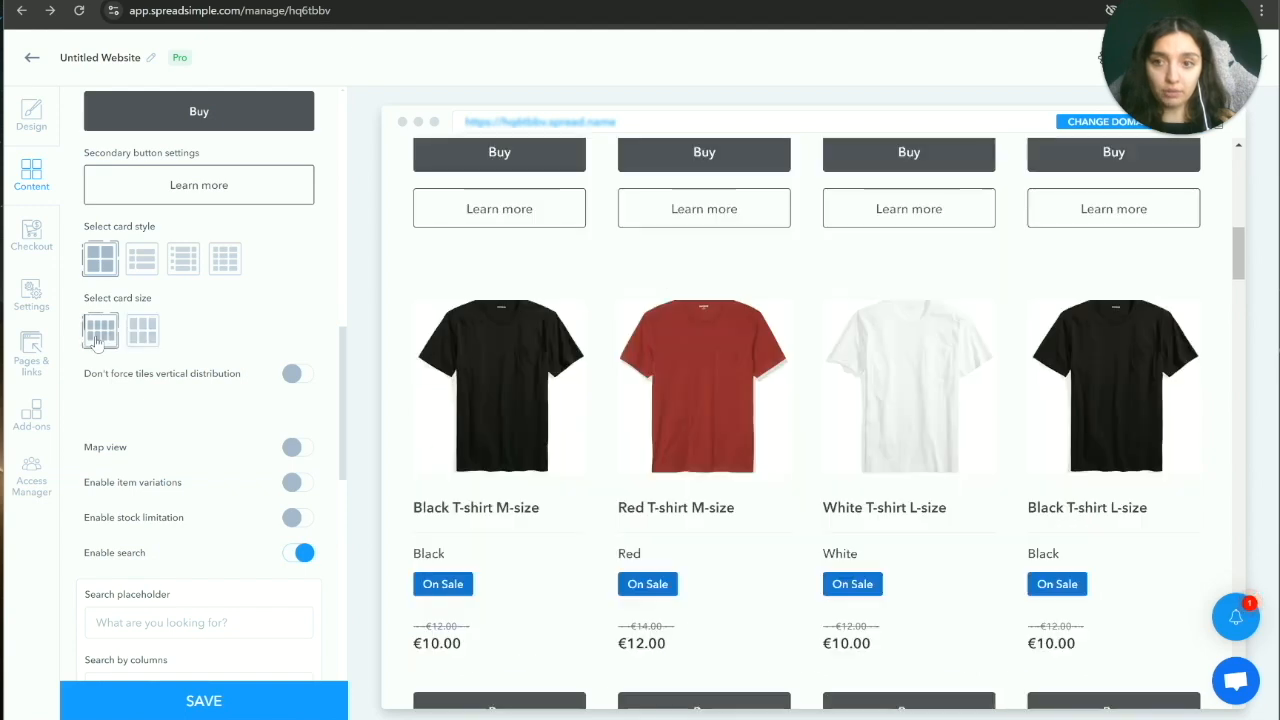
{"action": "scroll", "coordinate": [494, 420], "scroll_direction": "down", "scroll_amount": 5}
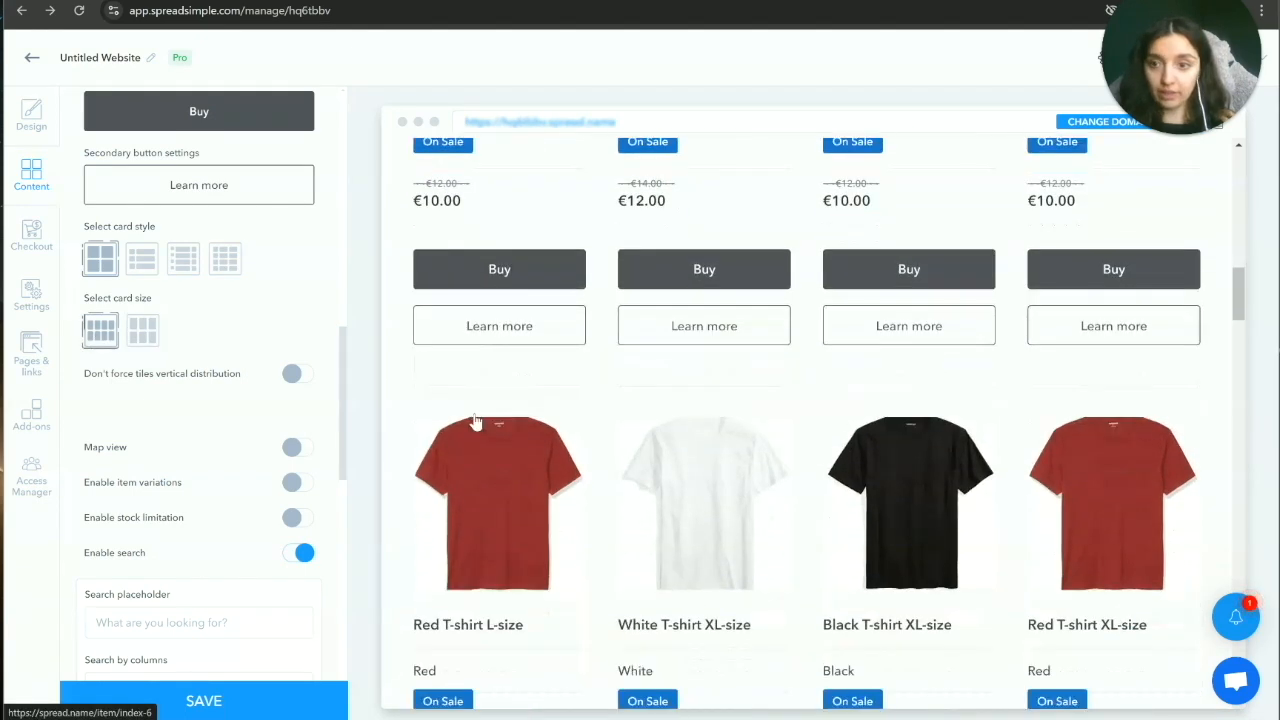
{"action": "scroll", "coordinate": [435, 415], "scroll_direction": "down", "scroll_amount": 5}
{"action": "scroll", "coordinate": [210, 410], "scroll_direction": "down", "scroll_amount": 3}
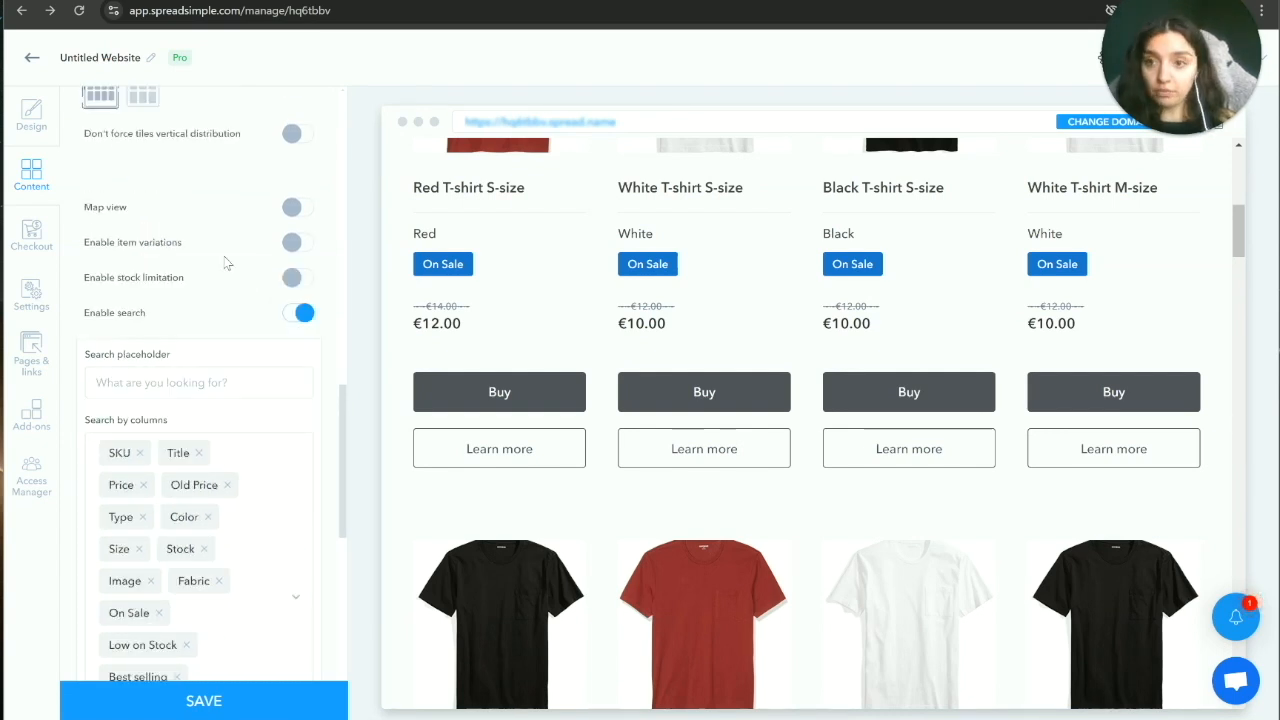
Step: Enable item variations and group them by the Type column
{"action": "left_click_drag", "start_coordinate": [90, 208], "coordinate": [138, 213]}
{"action": "left_click", "coordinate": [138, 213]}
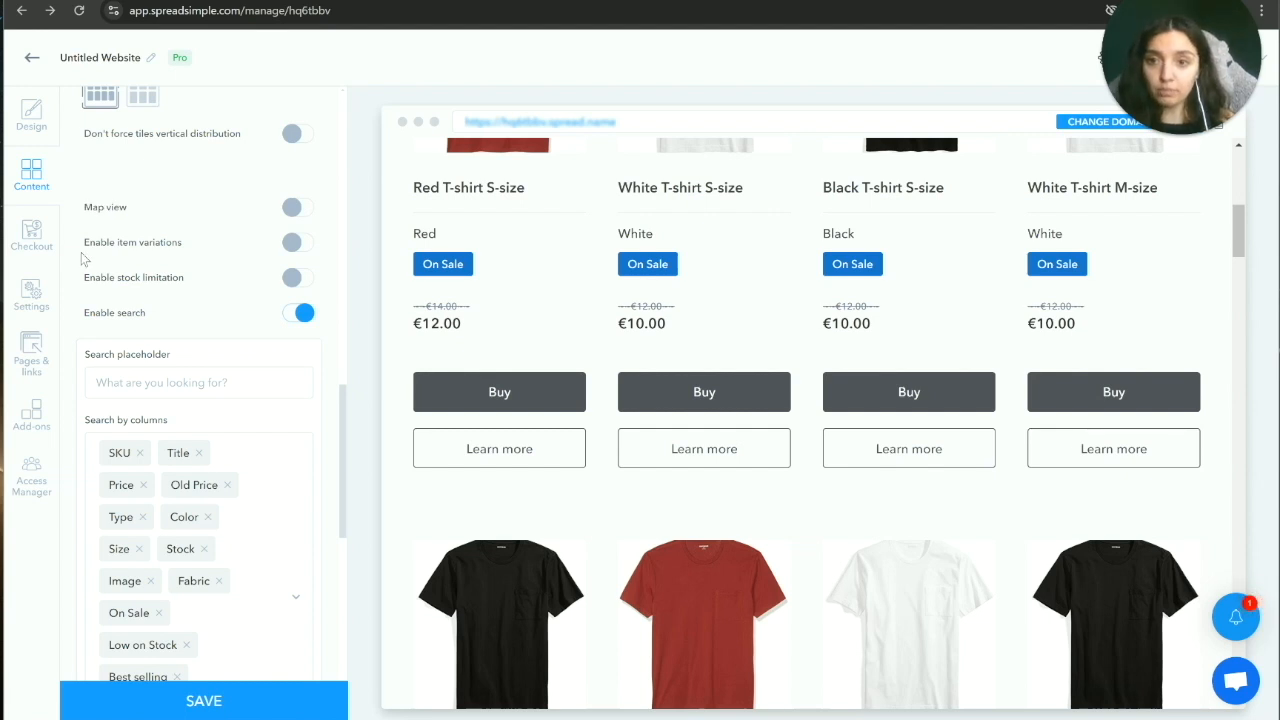
{"action": "left_click_drag", "start_coordinate": [86, 242], "coordinate": [176, 244]}
{"action": "left_click", "coordinate": [176, 244]}
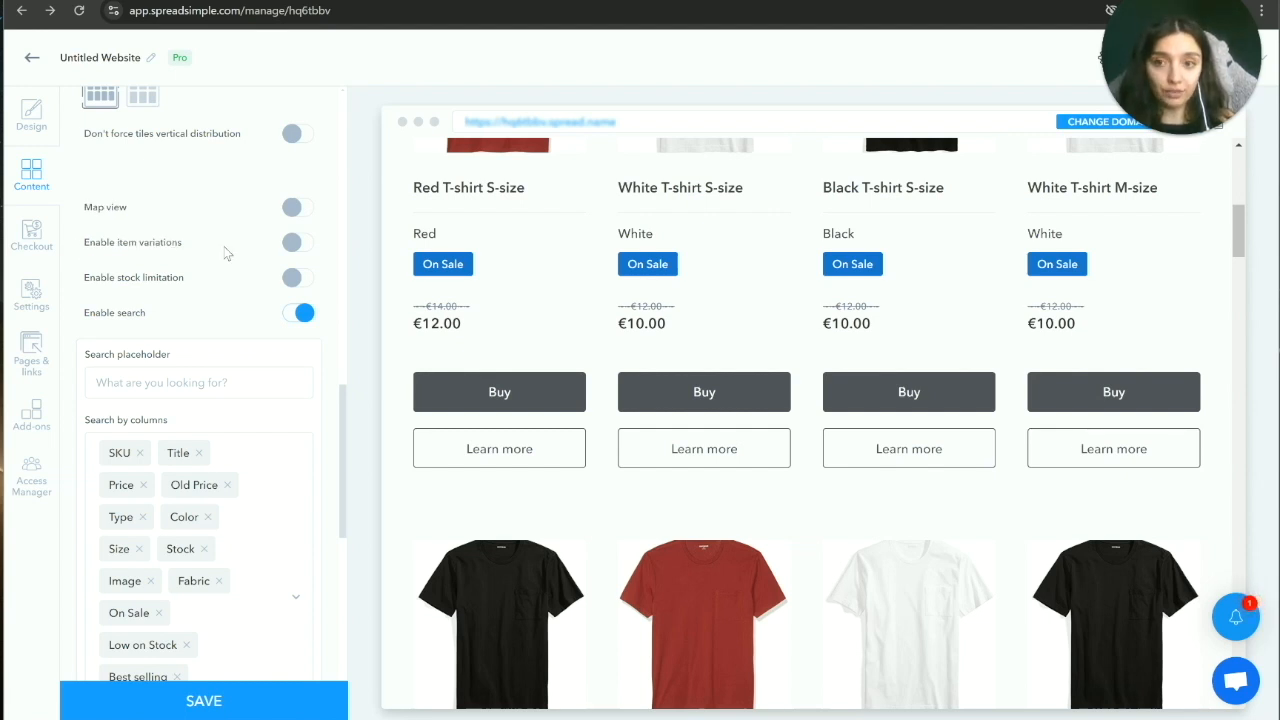
{"action": "left_click", "coordinate": [293, 244]}
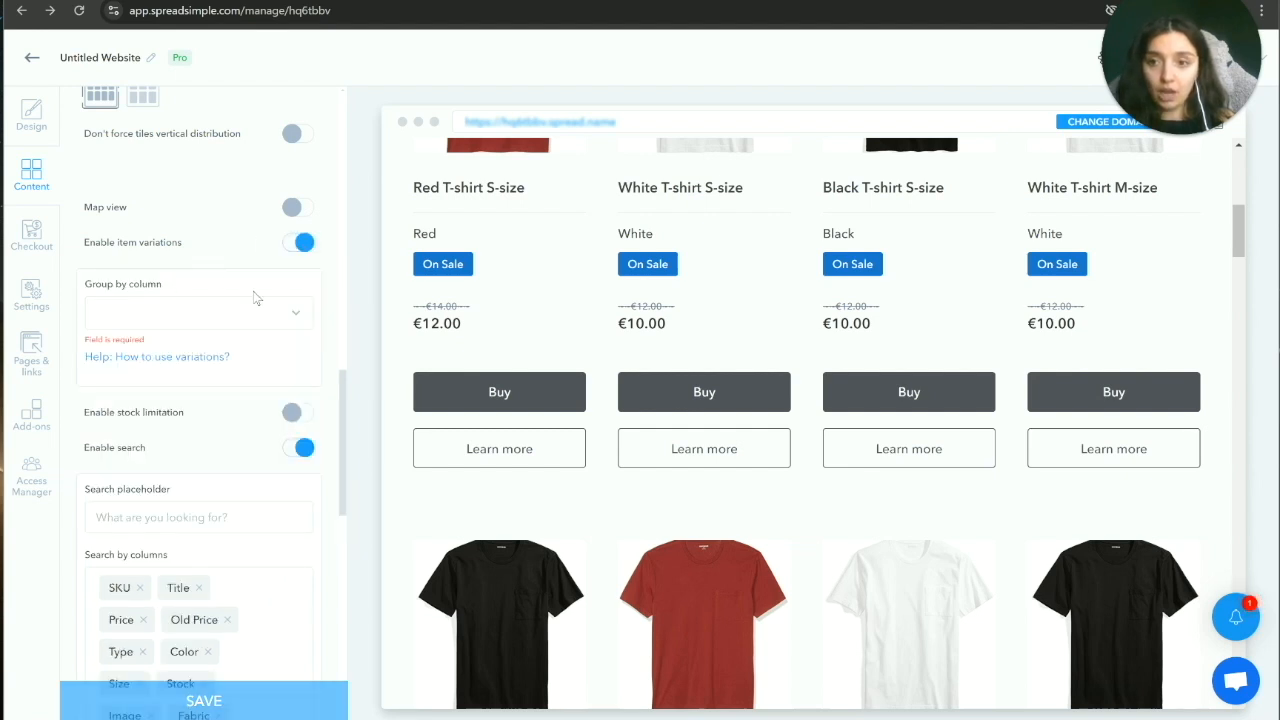
{"action": "left_click", "coordinate": [299, 317]}
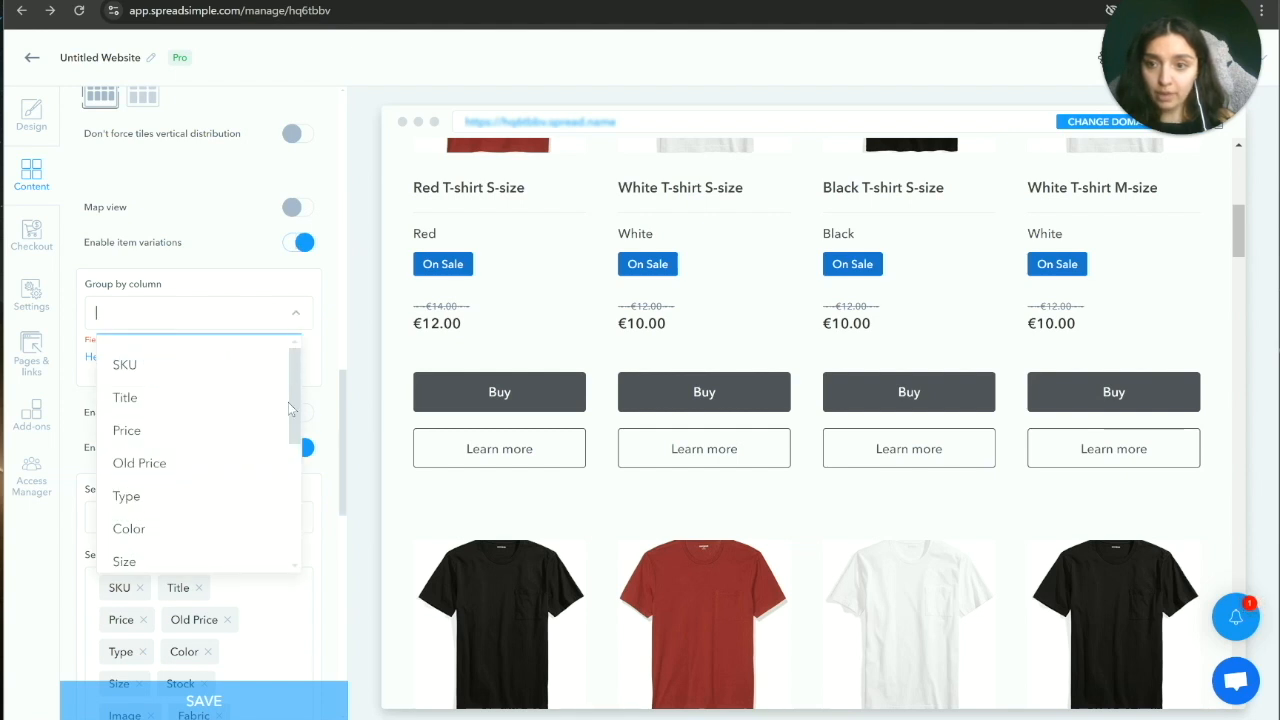
{"action": "mouse_move", "coordinate": [298, 381]}
{"action": "left_mouse_down"}
{"action": "mouse_move", "coordinate": [298, 394]}
{"action": "mouse_move", "coordinate": [299, 383]}
{"action": "left_mouse_up"}
{"action": "left_click", "coordinate": [140, 491]}
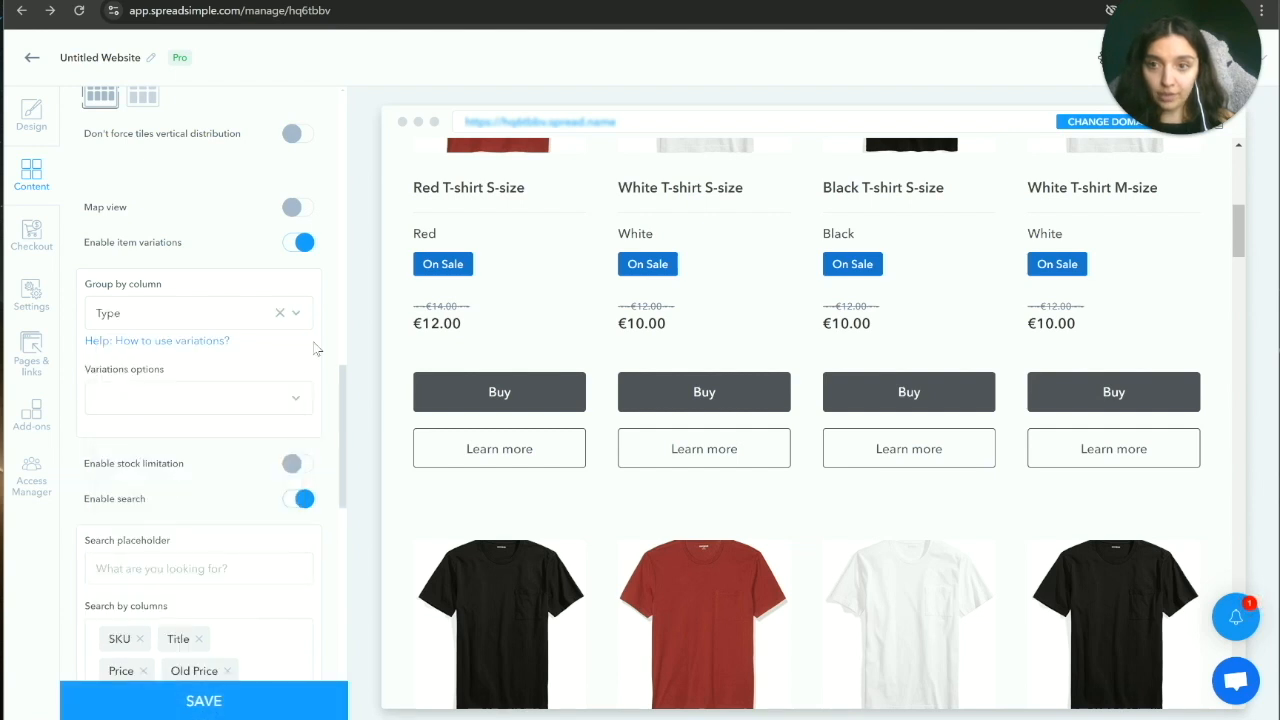
Step: Add Color and Size as variation options and turn on Group cards in list
{"action": "left_click", "coordinate": [292, 405]}
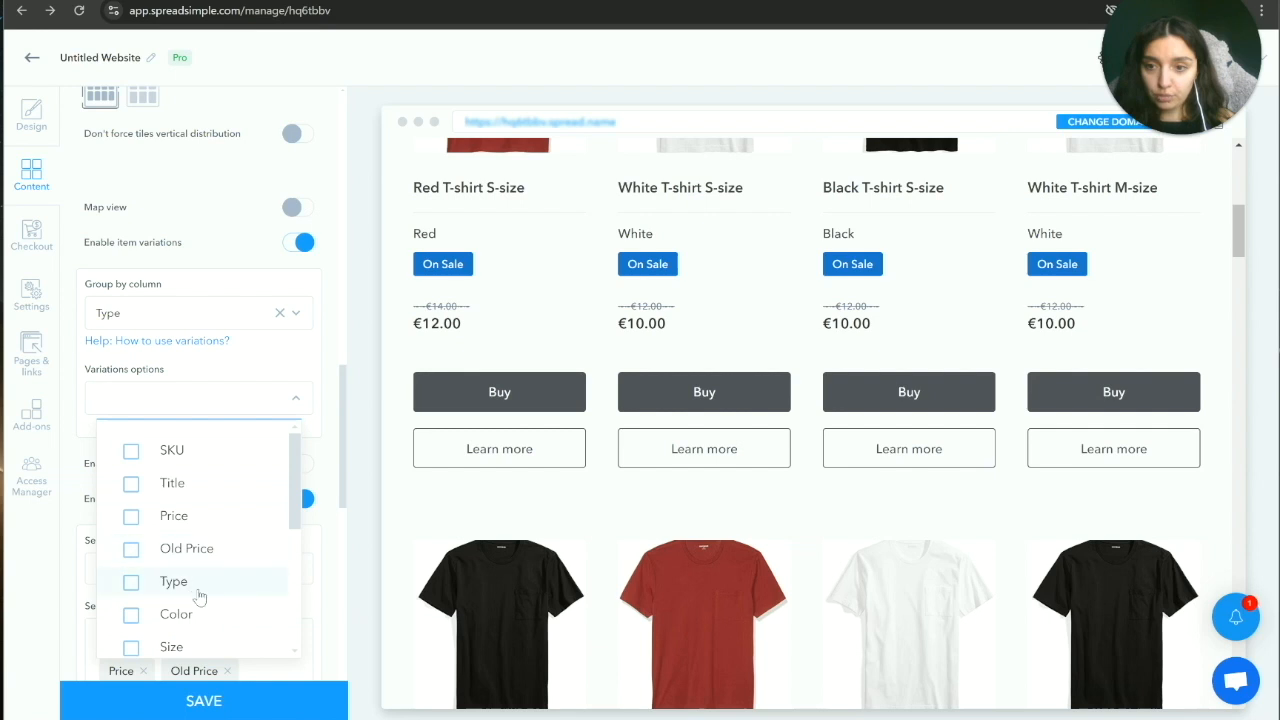
{"action": "left_click", "coordinate": [176, 614]}
{"action": "left_click", "coordinate": [133, 652]}
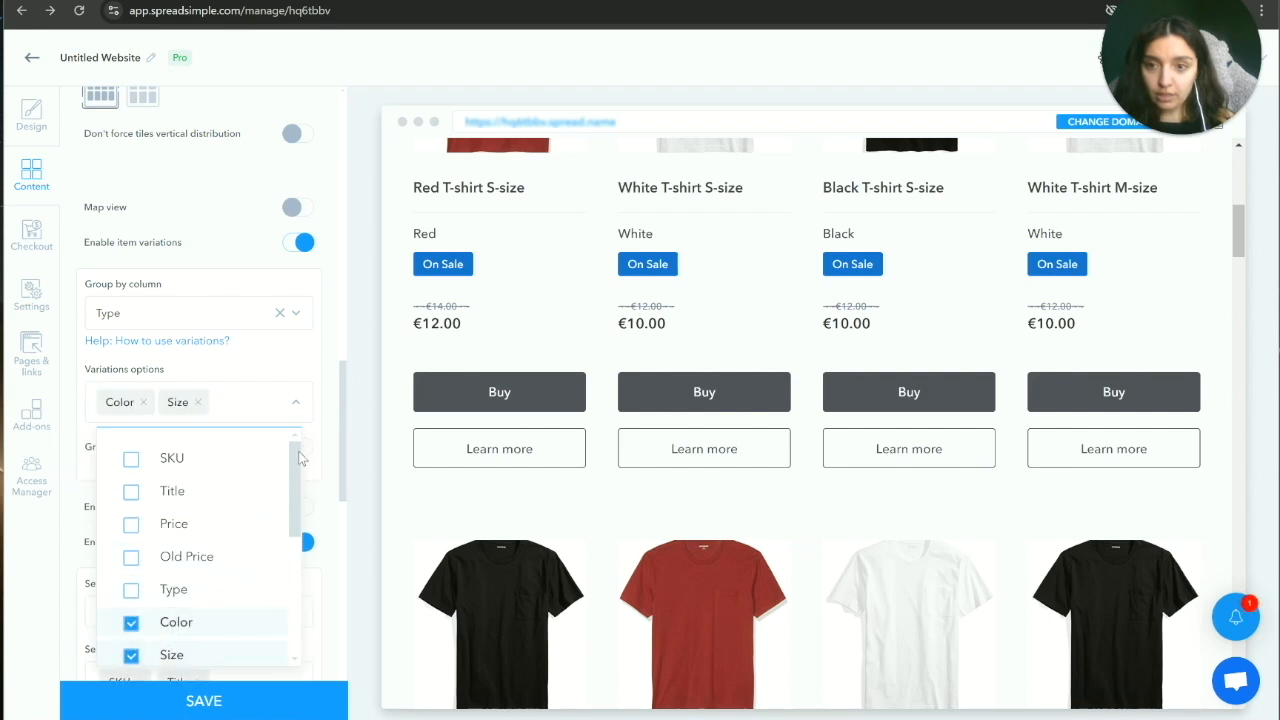
{"action": "left_click", "coordinate": [330, 440]}
{"action": "left_click", "coordinate": [293, 449]}
{"action": "scroll", "coordinate": [905, 423], "scroll_direction": "down", "scroll_amount": 4}
{"action": "scroll", "coordinate": [795, 445], "scroll_direction": "up", "scroll_amount": 6}
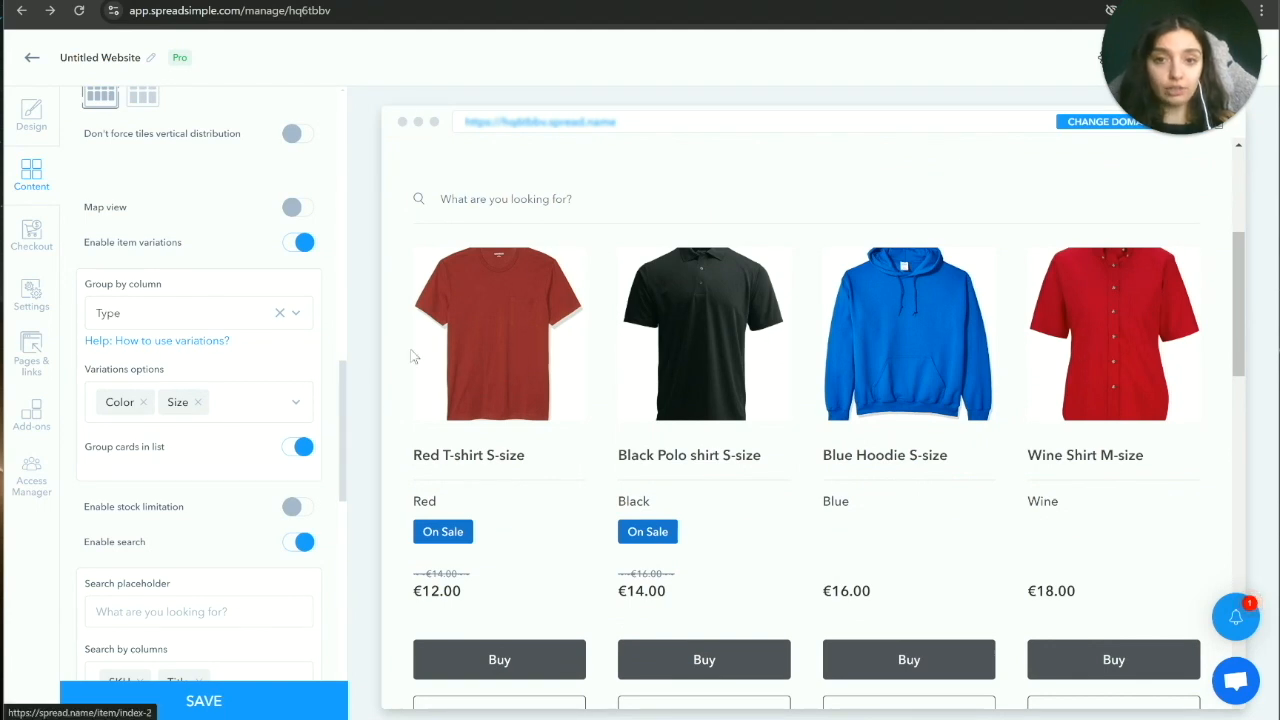
{"action": "left_click", "coordinate": [510, 393]}
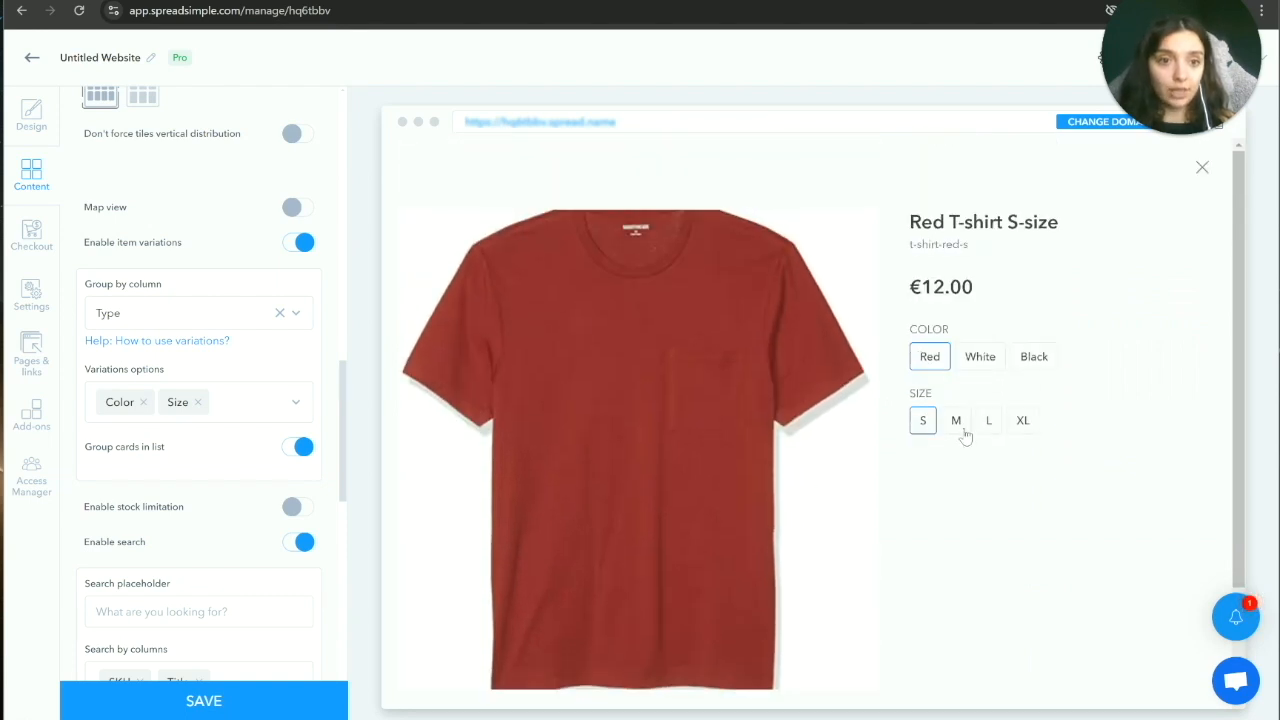
{"action": "left_click", "coordinate": [985, 362]}
{"action": "left_click", "coordinate": [1038, 364]}
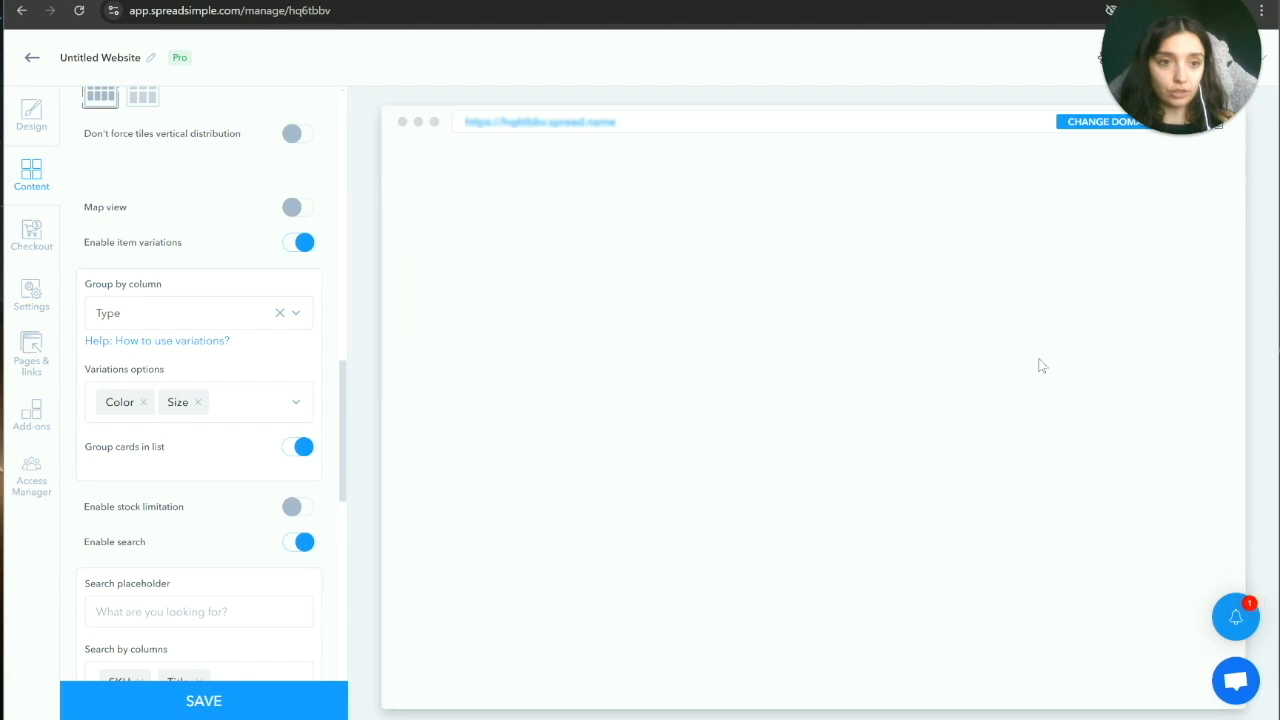
{"action": "left_click", "coordinate": [960, 421]}
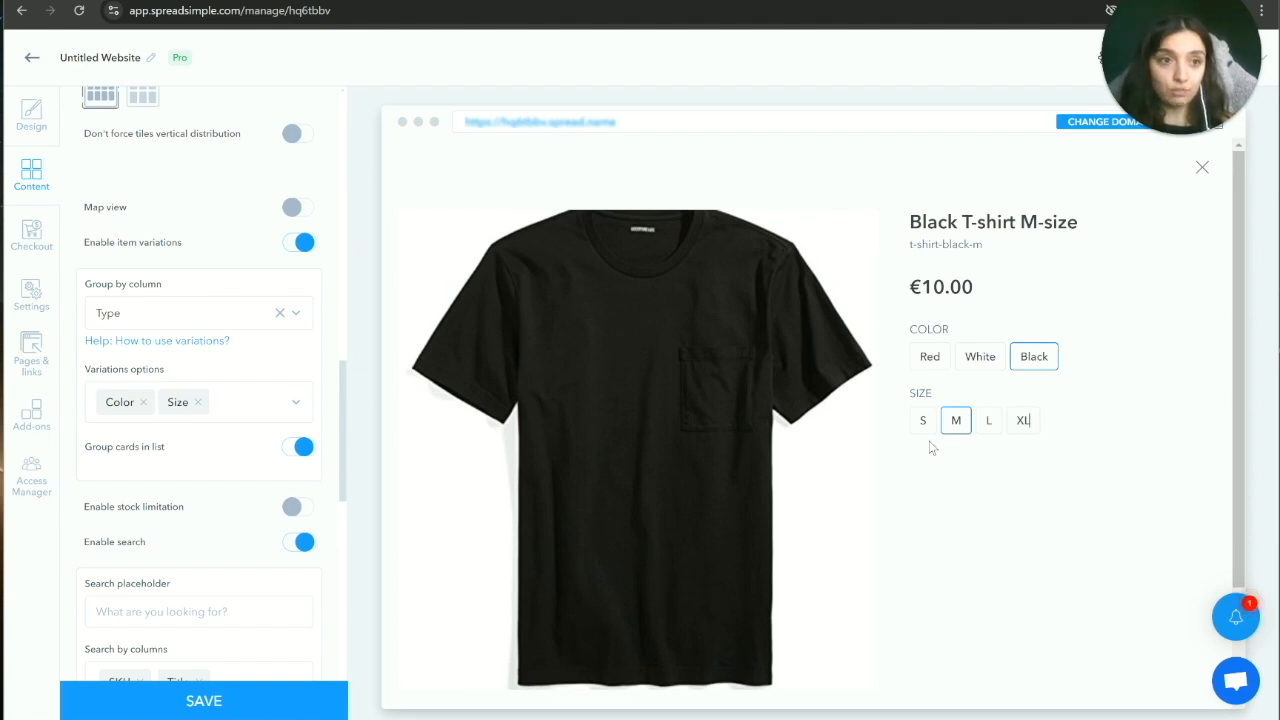
{"action": "scroll", "coordinate": [906, 440], "scroll_direction": "down", "scroll_amount": 2}
{"action": "scroll", "coordinate": [906, 440], "scroll_direction": "up", "scroll_amount": 2}
{"action": "scroll", "coordinate": [234, 429], "scroll_direction": "down", "scroll_amount": 15}
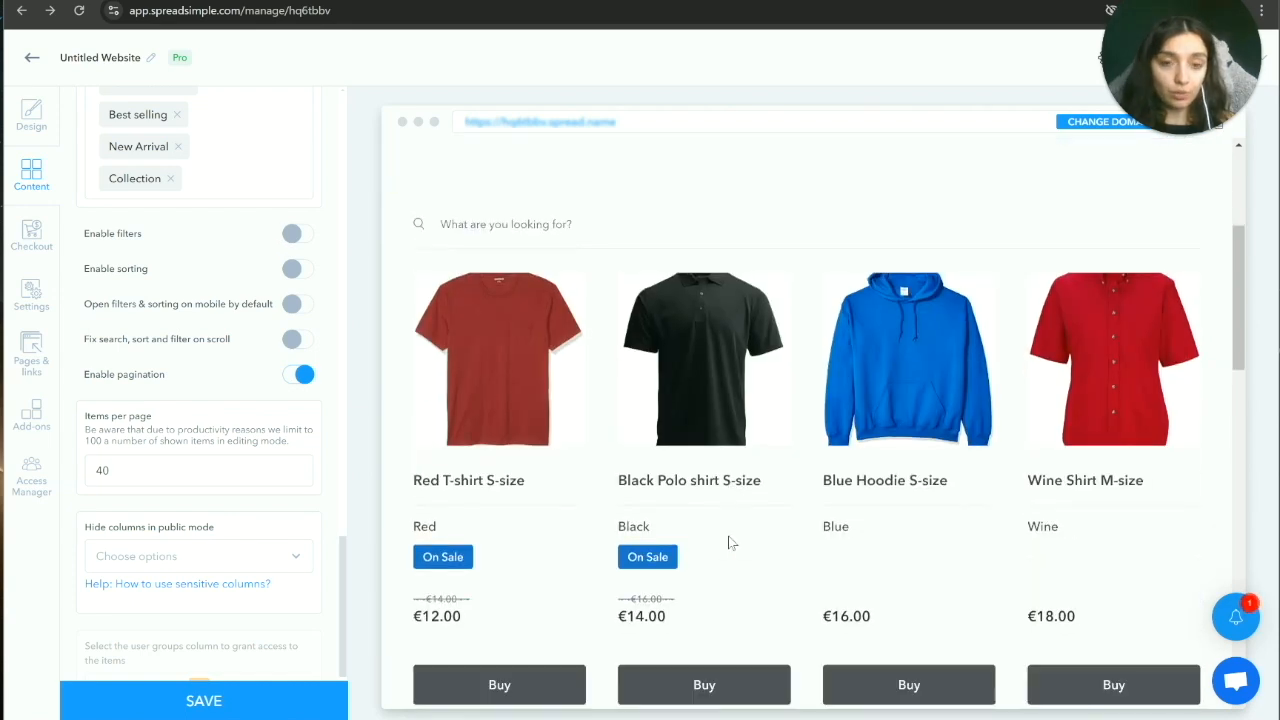
{"action": "scroll", "coordinate": [729, 534], "scroll_direction": "down", "scroll_amount": 5}
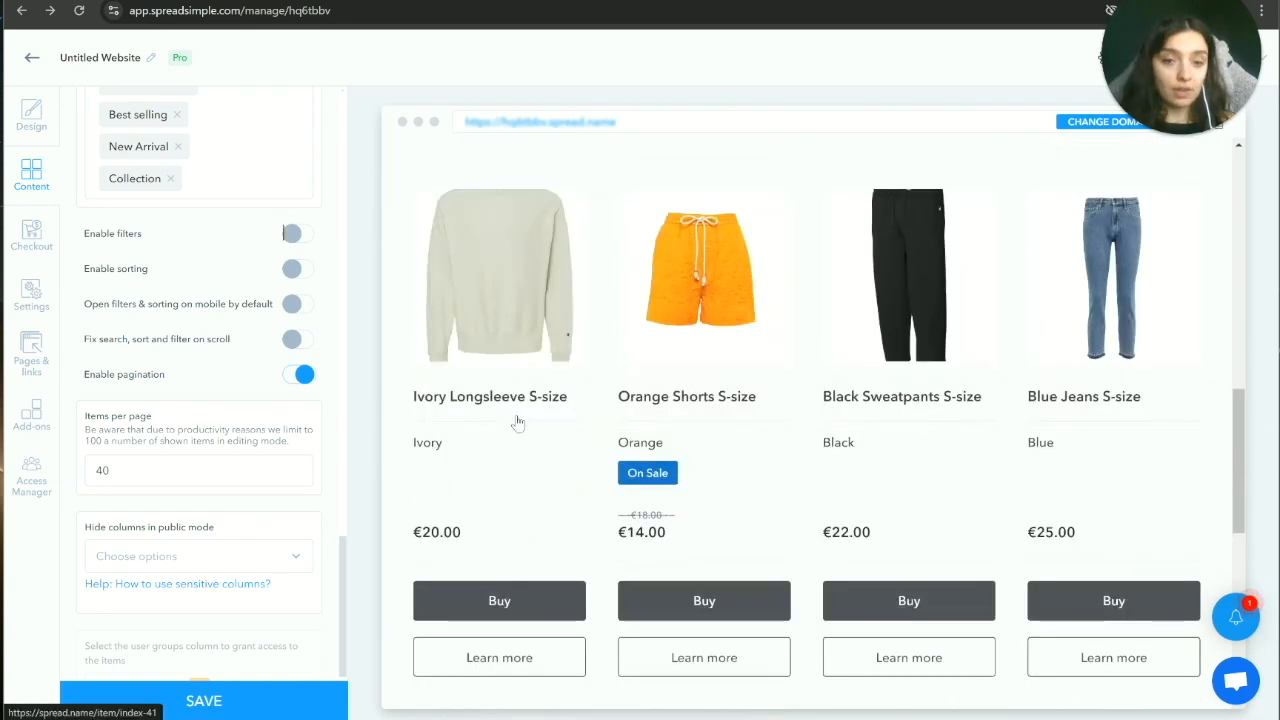
{"action": "scroll", "coordinate": [576, 490], "scroll_direction": "down", "scroll_amount": 4}
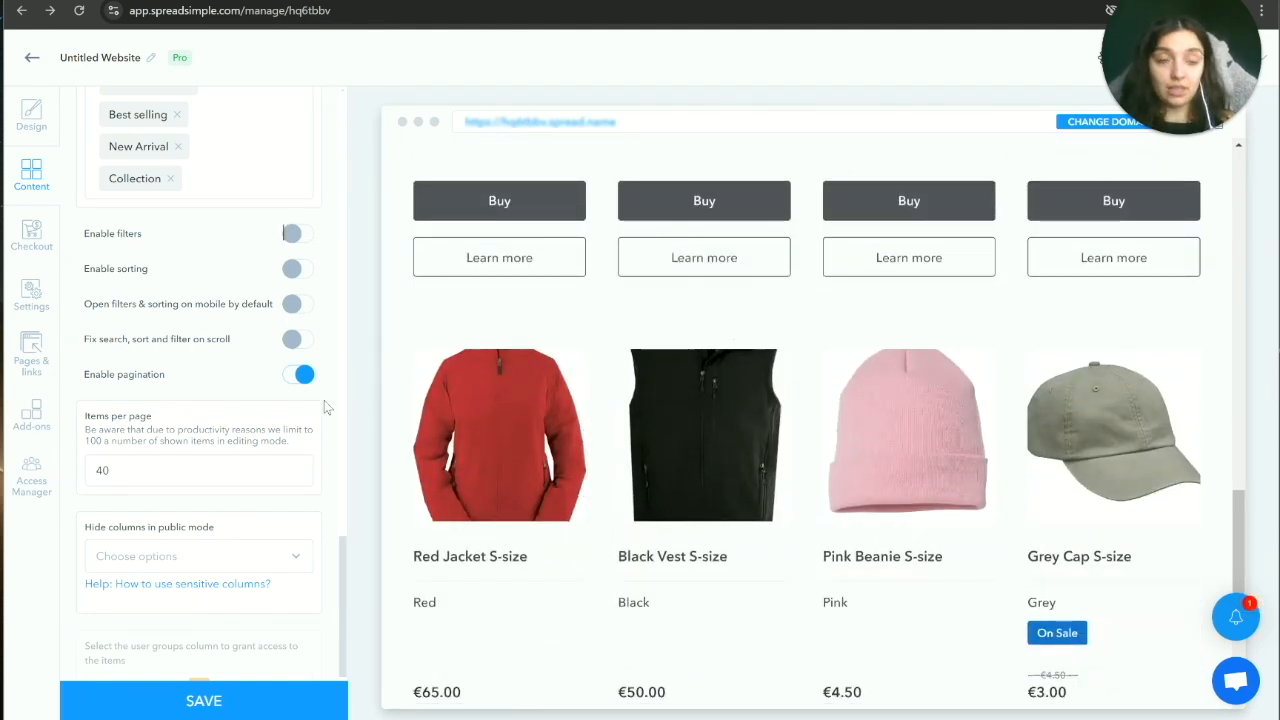
{"action": "scroll", "coordinate": [324, 400], "scroll_direction": "up", "scroll_amount": 10}
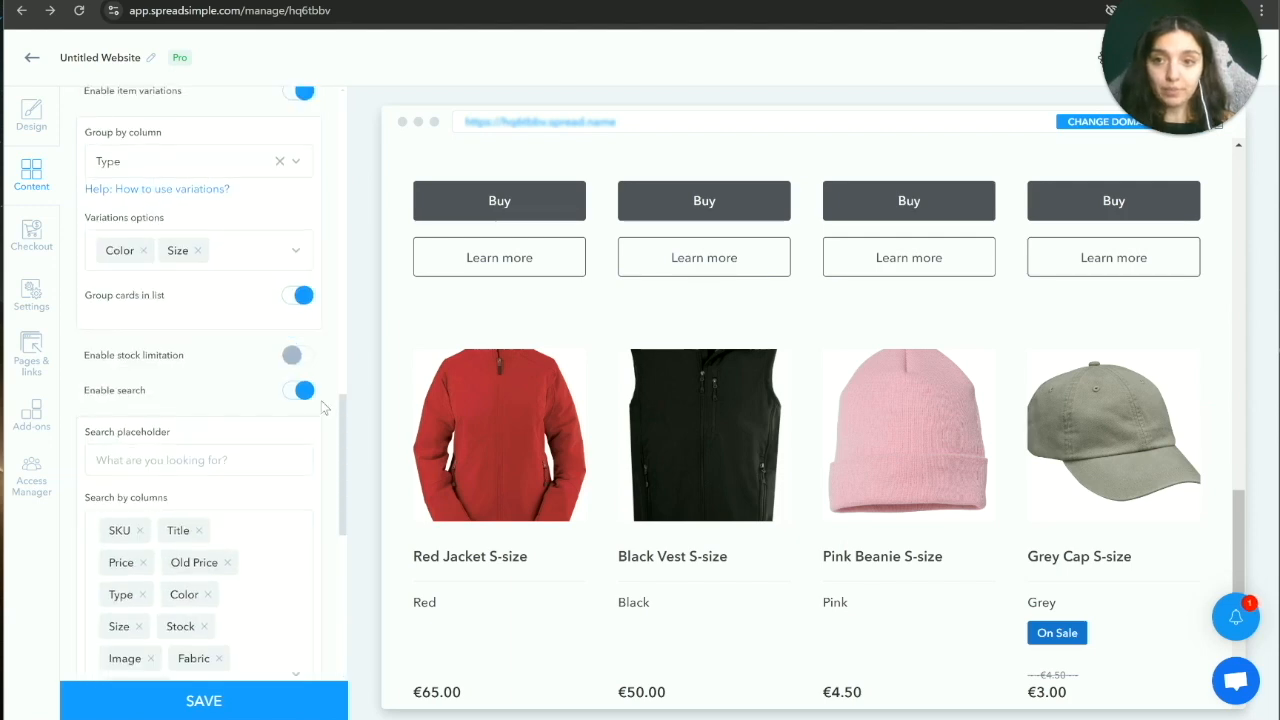
{"action": "left_click", "coordinate": [262, 322]}
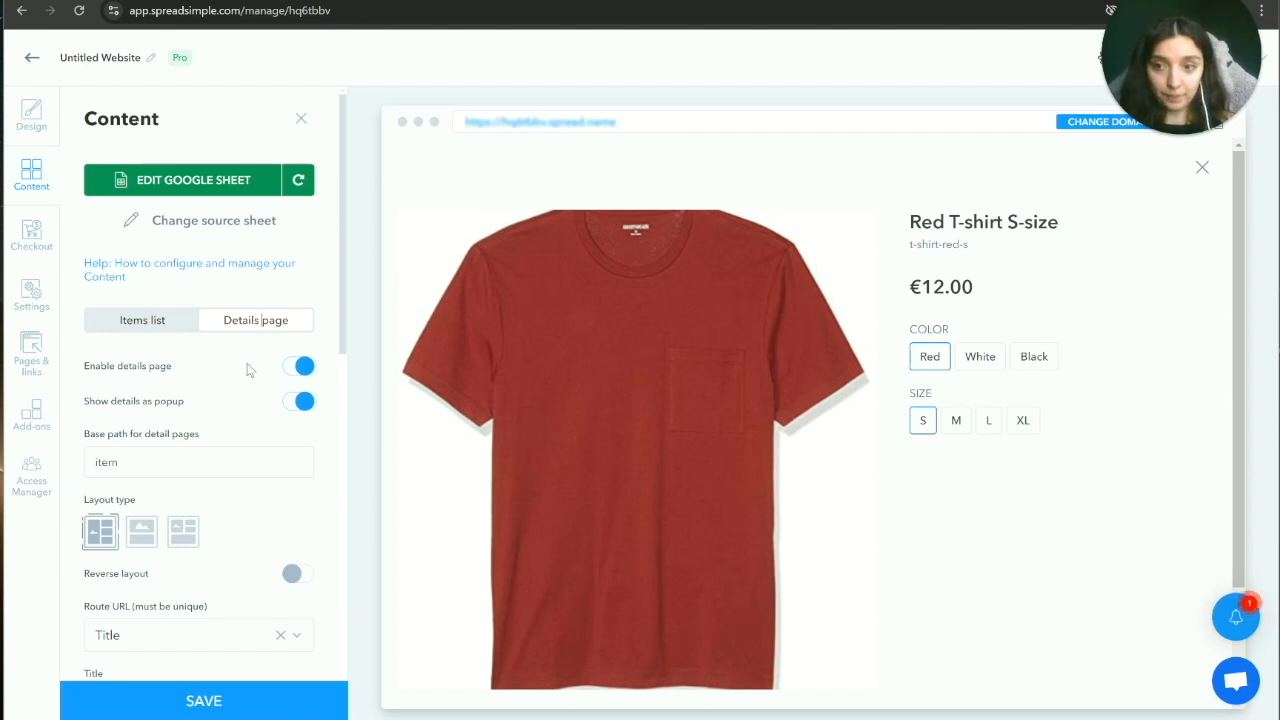
Step: Reopen the Red Jacket's details in the preview and set details to open as a full page
{"action": "scroll", "coordinate": [256, 386], "scroll_direction": "down", "scroll_amount": 1}
{"action": "scroll", "coordinate": [254, 386], "scroll_direction": "down", "scroll_amount": 1}
{"action": "left_click_drag", "start_coordinate": [86, 286], "coordinate": [171, 288]}
{"action": "left_click", "coordinate": [176, 286]}
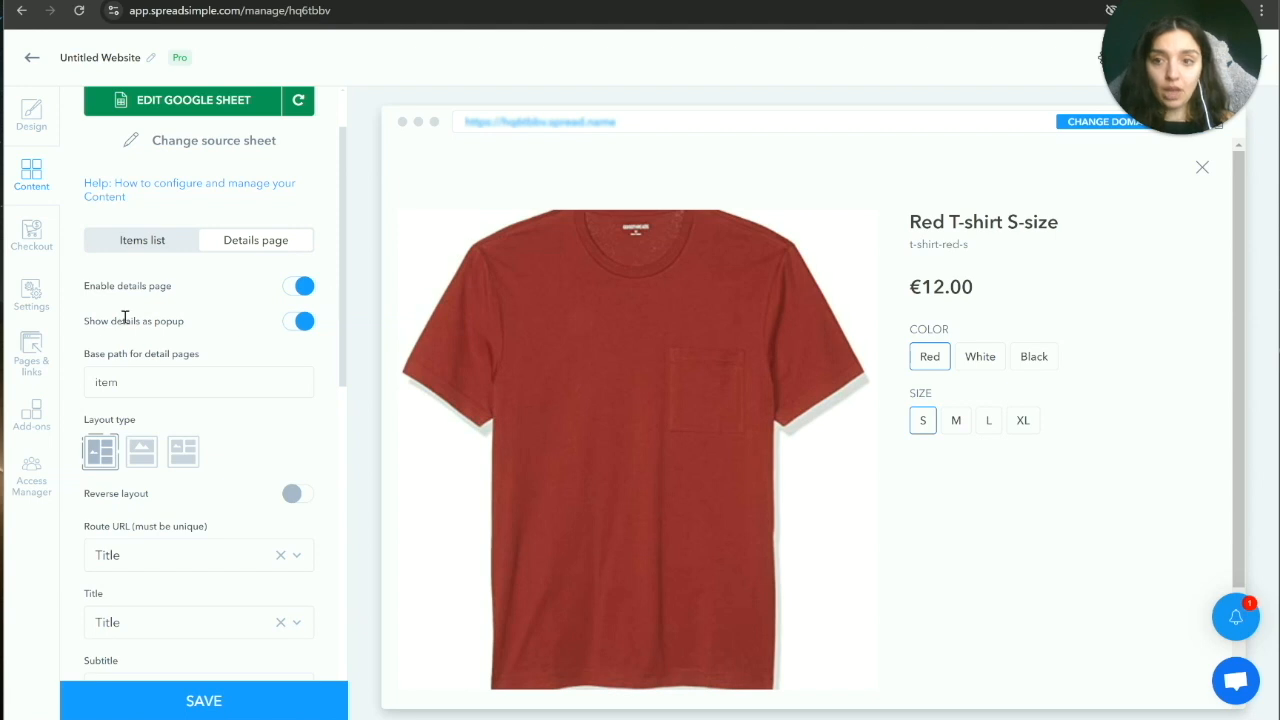
{"action": "left_click_drag", "start_coordinate": [86, 321], "coordinate": [134, 322]}
{"action": "left_click", "coordinate": [174, 323]}
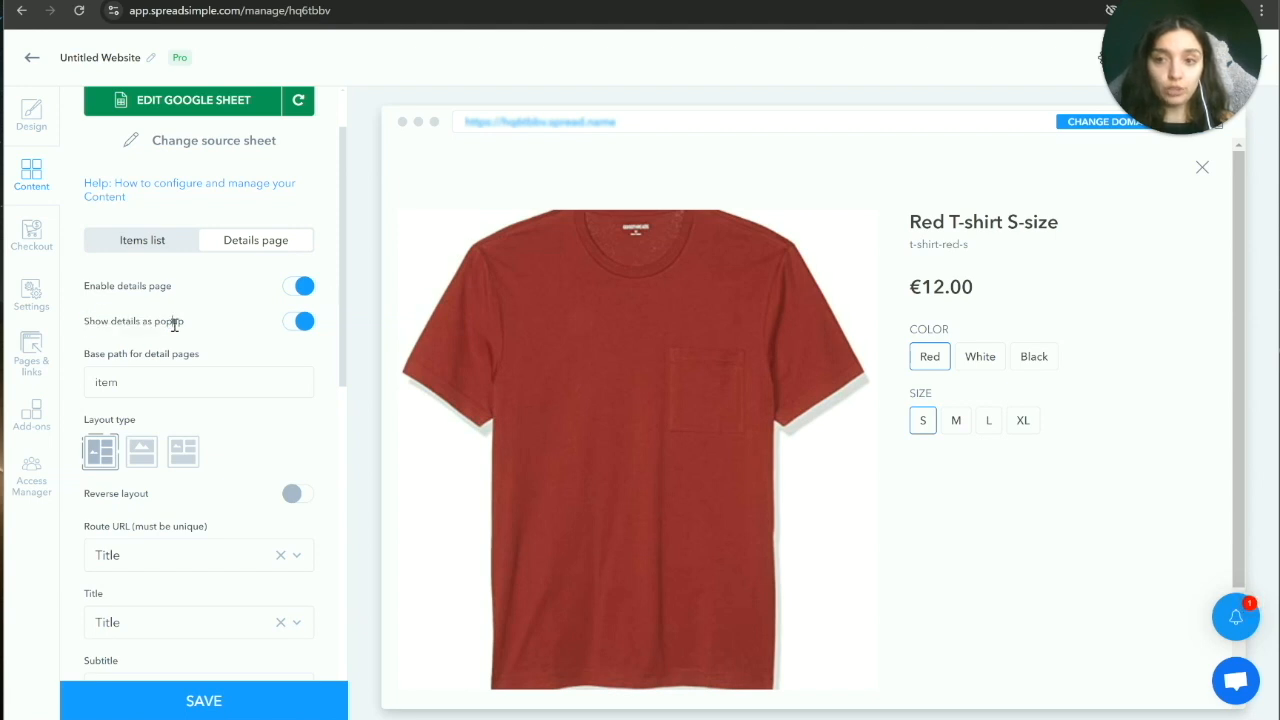
{"action": "left_click", "coordinate": [1202, 168]}
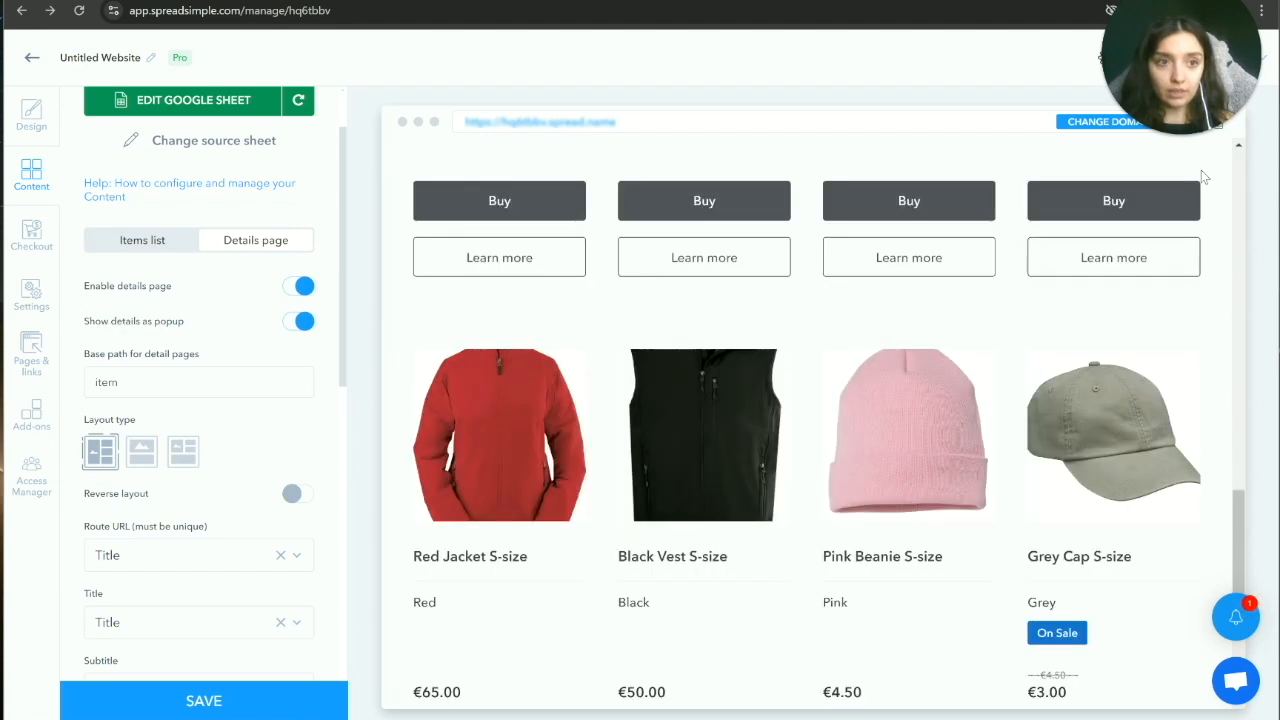
{"action": "left_click", "coordinate": [513, 403]}
{"action": "left_click", "coordinate": [300, 321]}
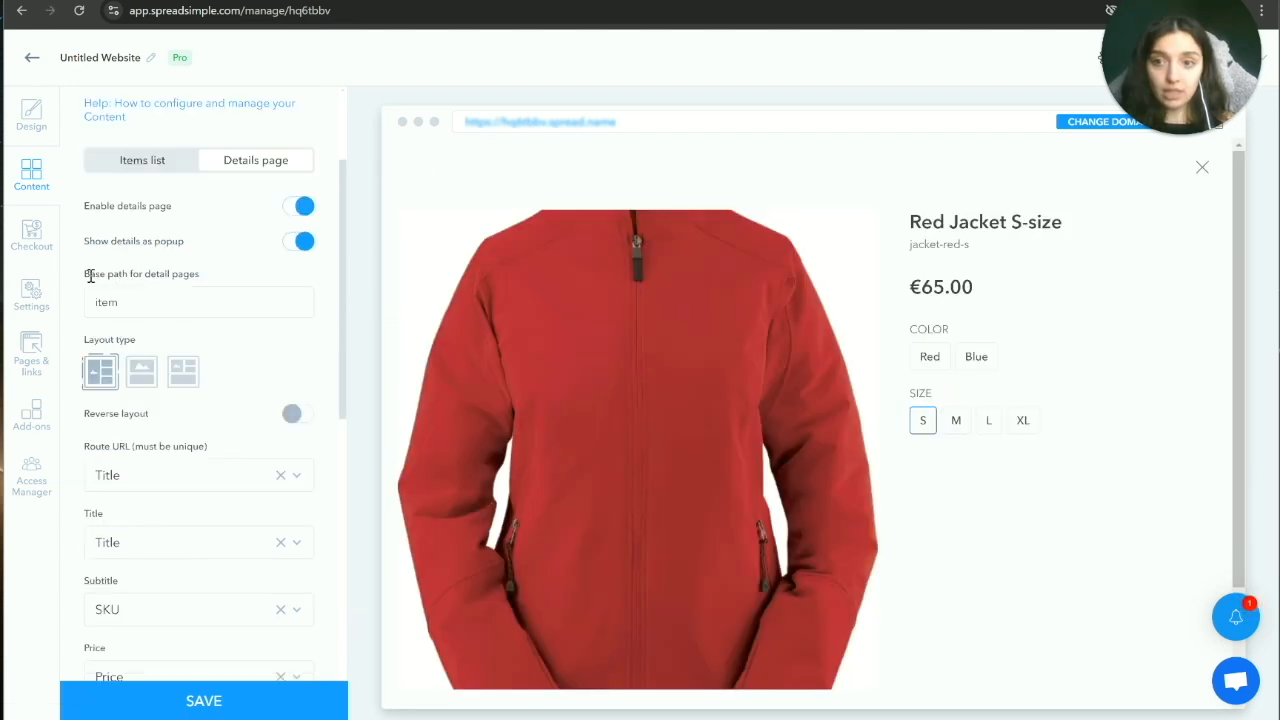
Step: Choose the stacked layout type, putting colour and size options below the image
{"action": "left_click_drag", "start_coordinate": [88, 276], "coordinate": [197, 278]}
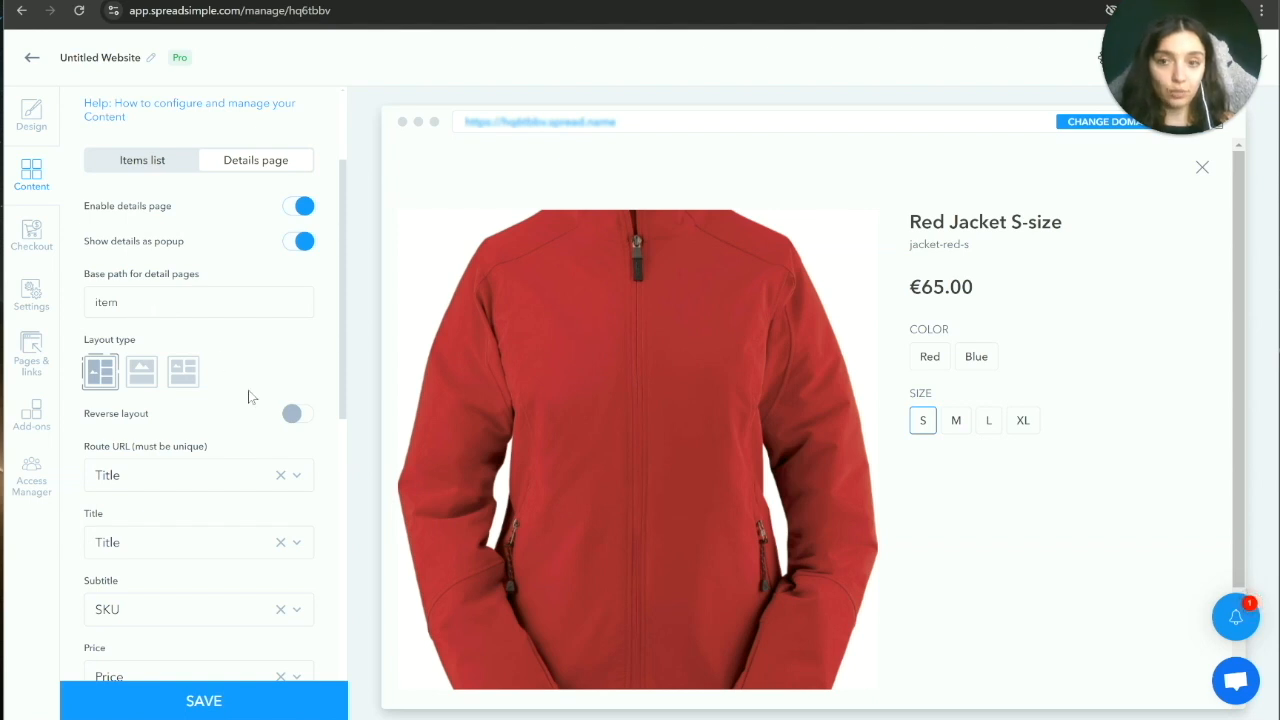
{"action": "scroll", "coordinate": [530, 370], "scroll_direction": "down", "scroll_amount": 2}
{"action": "scroll", "coordinate": [532, 370], "scroll_direction": "up", "scroll_amount": 2}
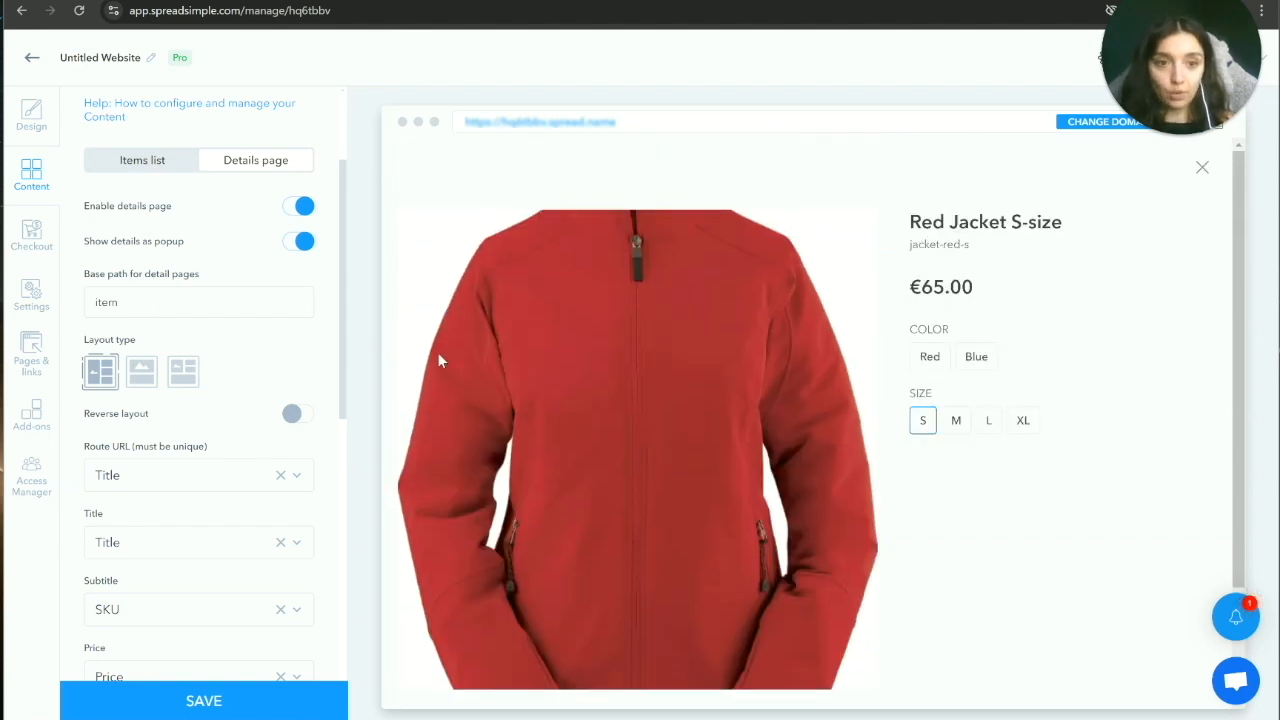
{"action": "scroll", "coordinate": [258, 340], "scroll_direction": "down", "scroll_amount": 2}
{"action": "scroll", "coordinate": [258, 340], "scroll_direction": "up", "scroll_amount": 1}
{"action": "left_click", "coordinate": [182, 292]}
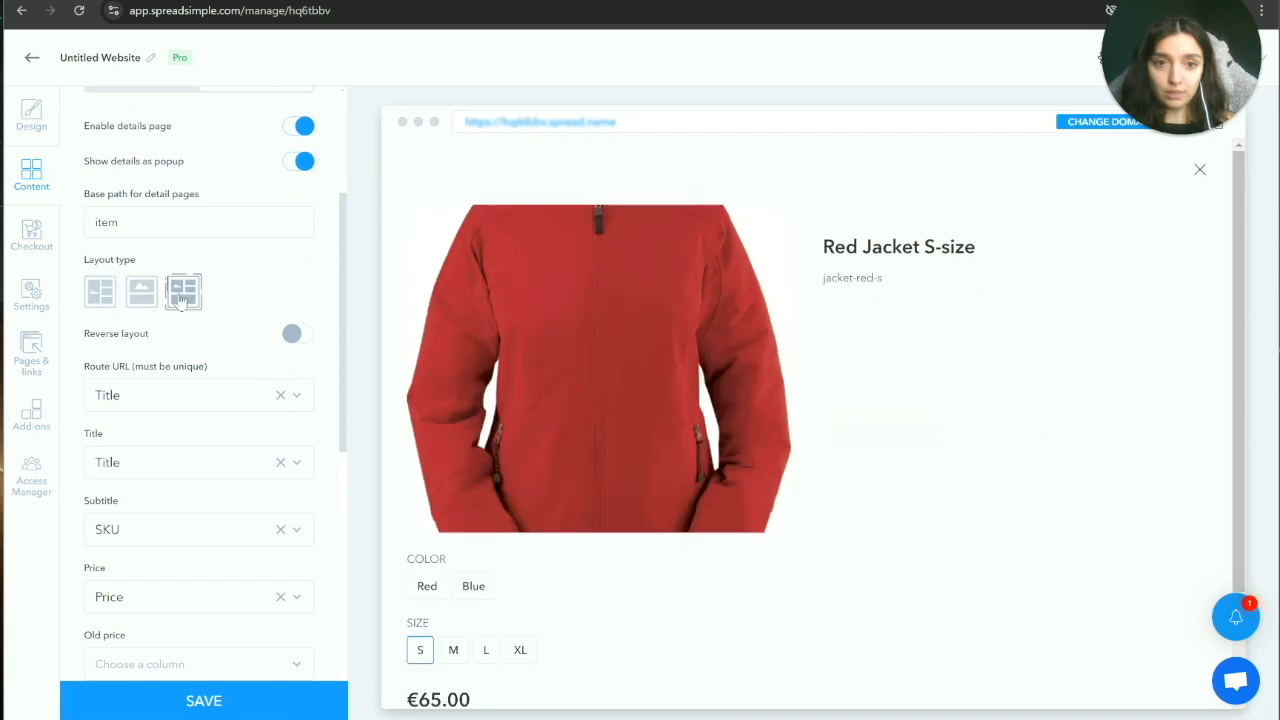
Step: Compare the image-on-top and stacked layouts, then settle on image left, details right
{"action": "left_click", "coordinate": [142, 294]}
{"action": "left_click", "coordinate": [100, 296]}
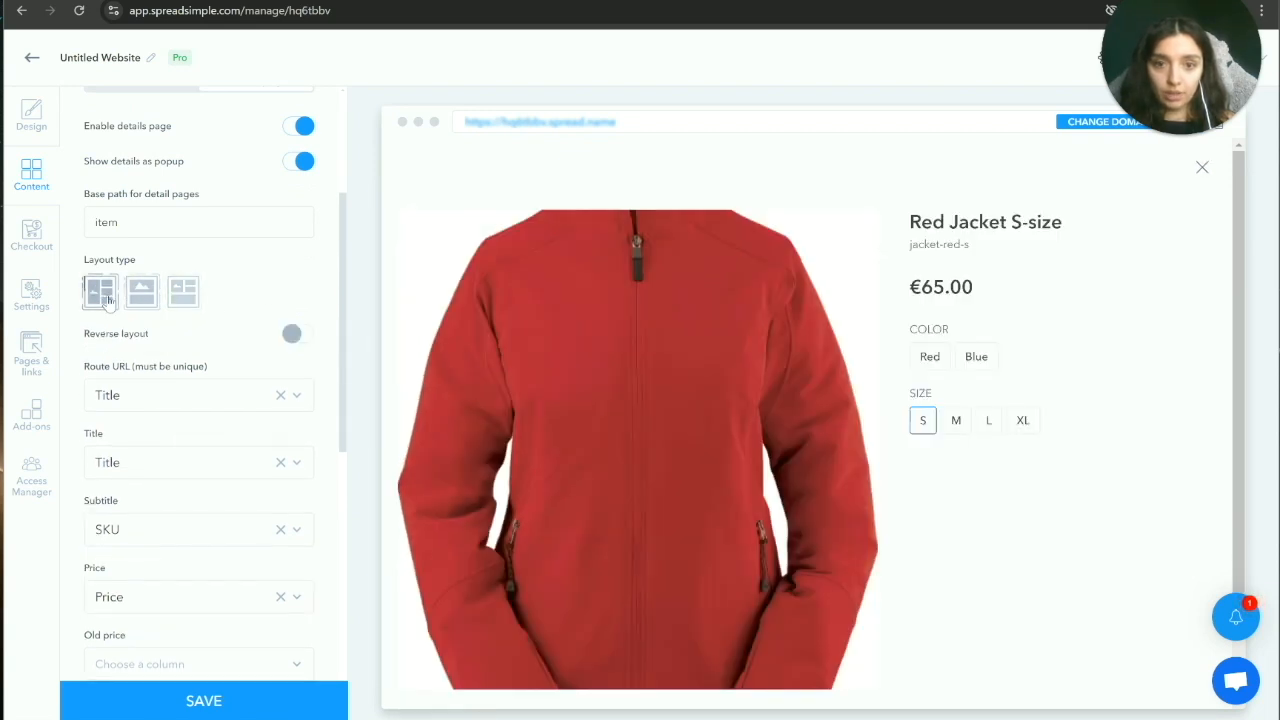
{"action": "left_click", "coordinate": [140, 298]}
{"action": "left_click", "coordinate": [183, 292]}
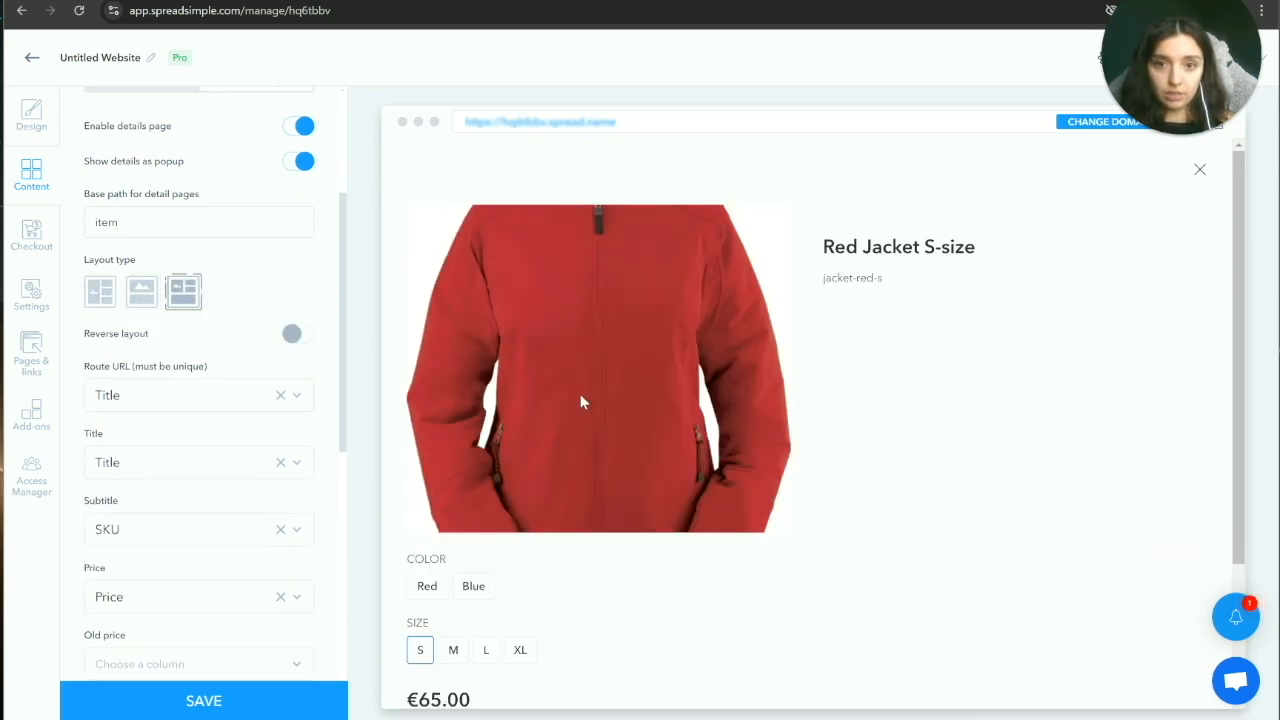
{"action": "left_click", "coordinate": [145, 295]}
{"action": "scroll", "coordinate": [463, 368], "scroll_direction": "down", "scroll_amount": 3}
{"action": "scroll", "coordinate": [463, 368], "scroll_direction": "up", "scroll_amount": 3}
{"action": "left_click", "coordinate": [100, 292]}
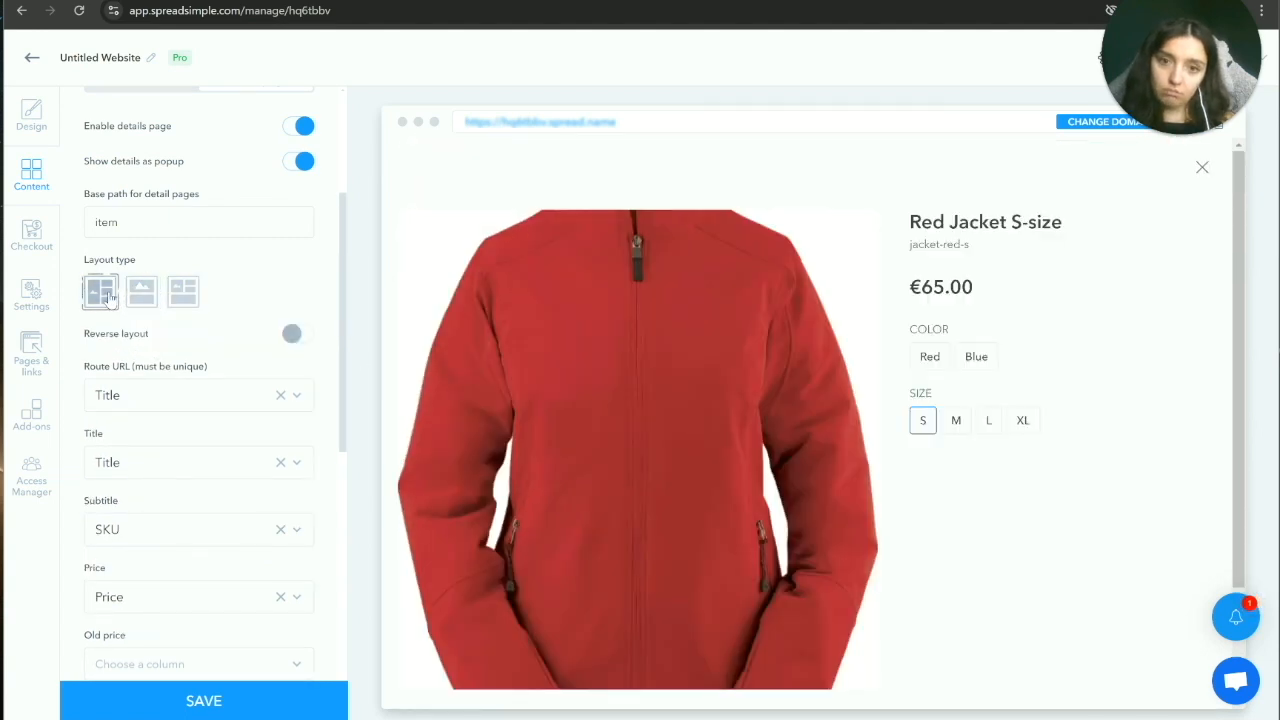
{"action": "scroll", "coordinate": [288, 300], "scroll_direction": "down", "scroll_amount": 2}
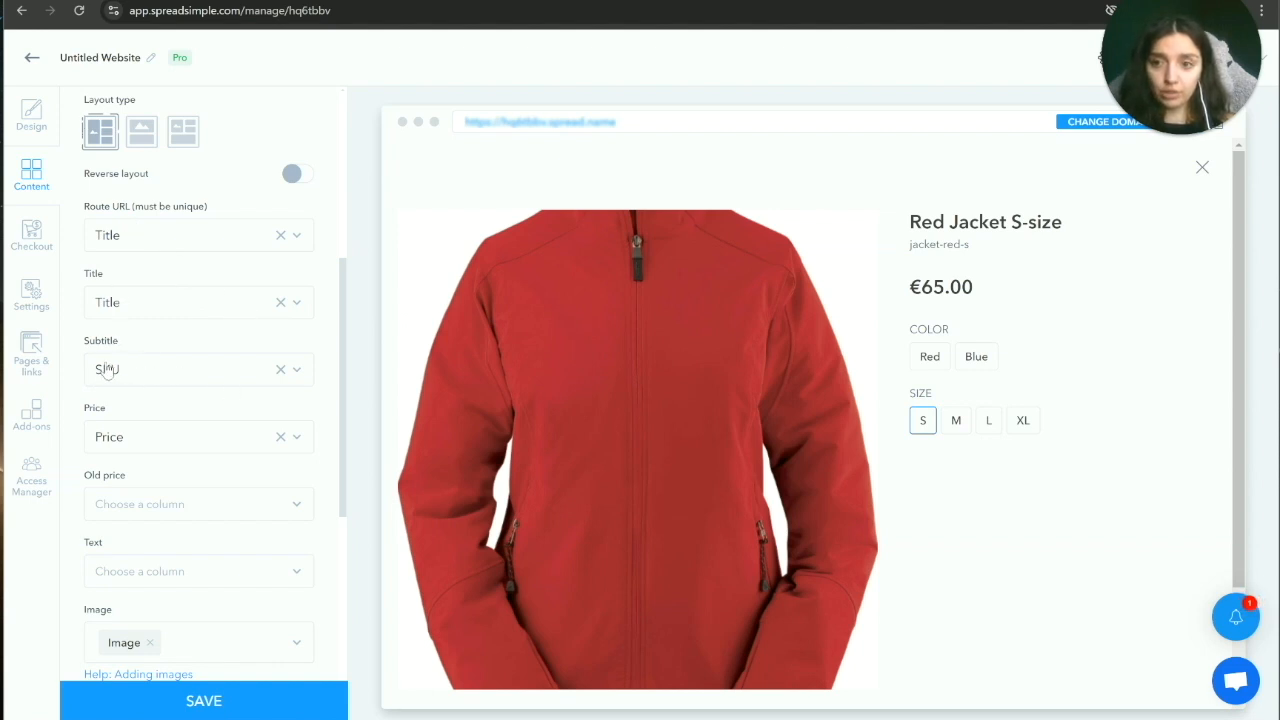
Step: Clear SKU from the details page Subtitle field
{"action": "left_click", "coordinate": [281, 372]}
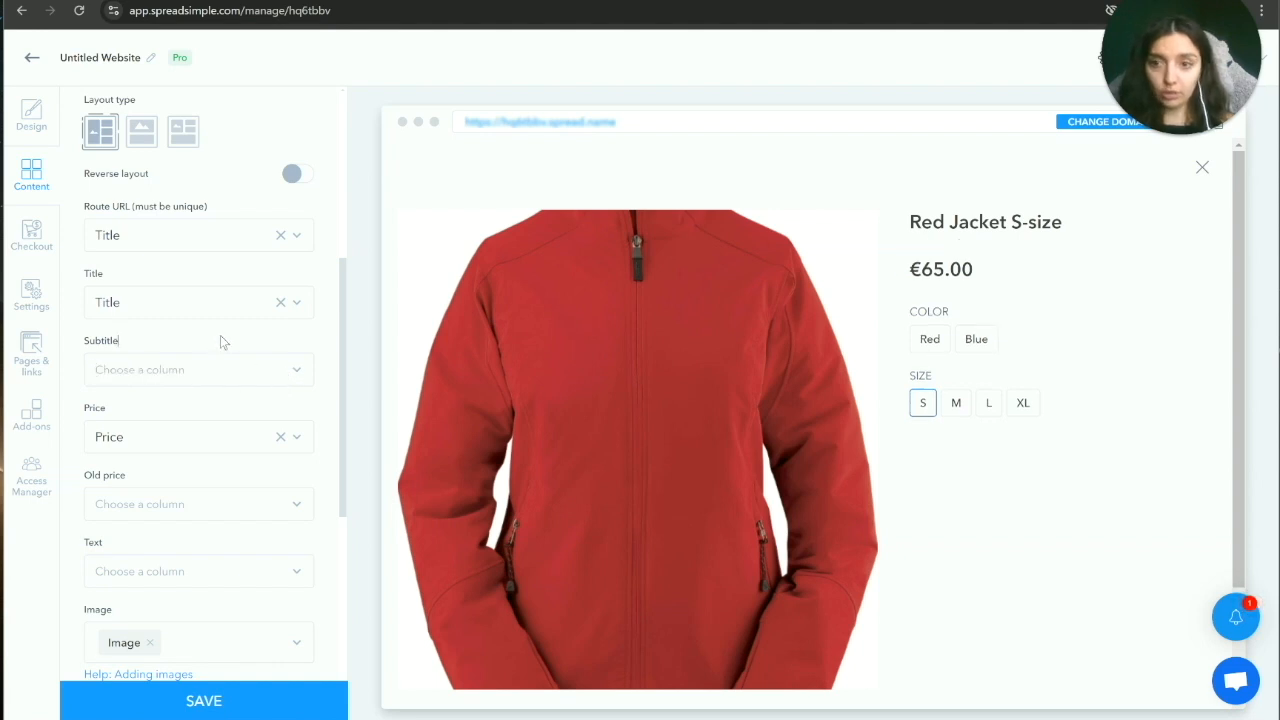
{"action": "scroll", "coordinate": [270, 435], "scroll_direction": "down", "scroll_amount": 1}
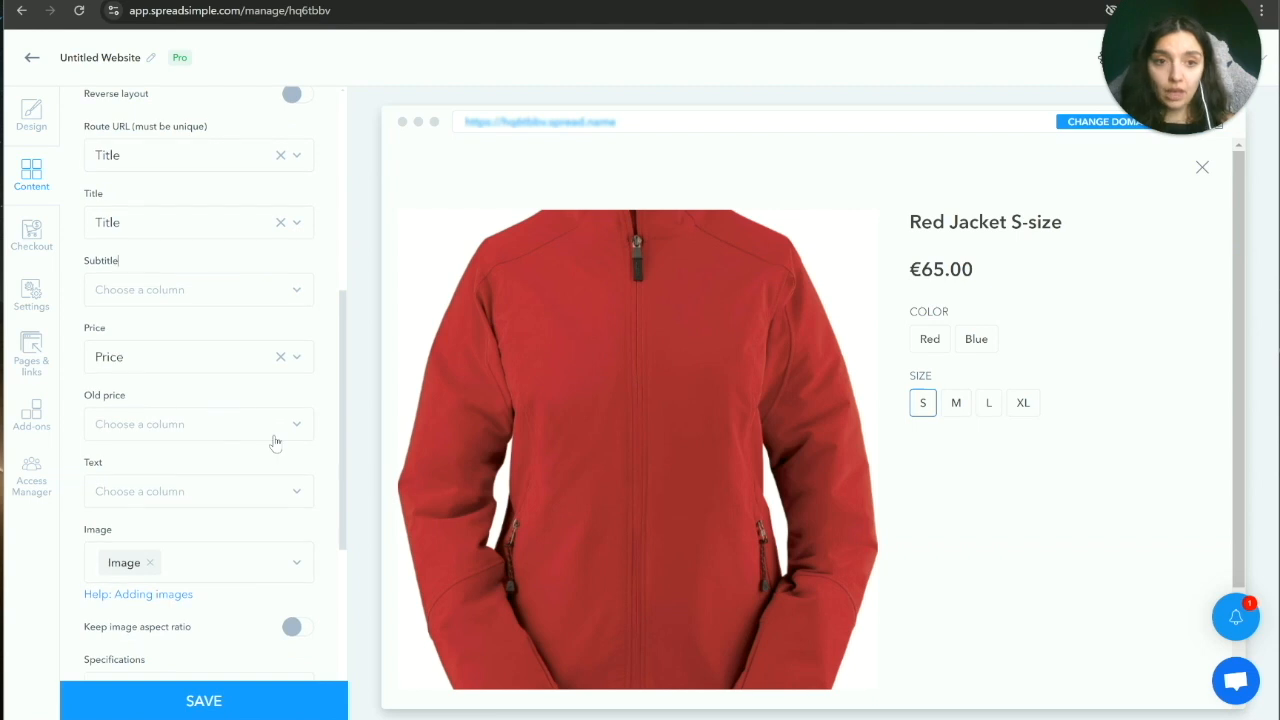
{"action": "scroll", "coordinate": [274, 408], "scroll_direction": "down", "scroll_amount": 1}
{"action": "scroll", "coordinate": [276, 410], "scroll_direction": "down", "scroll_amount": 1}
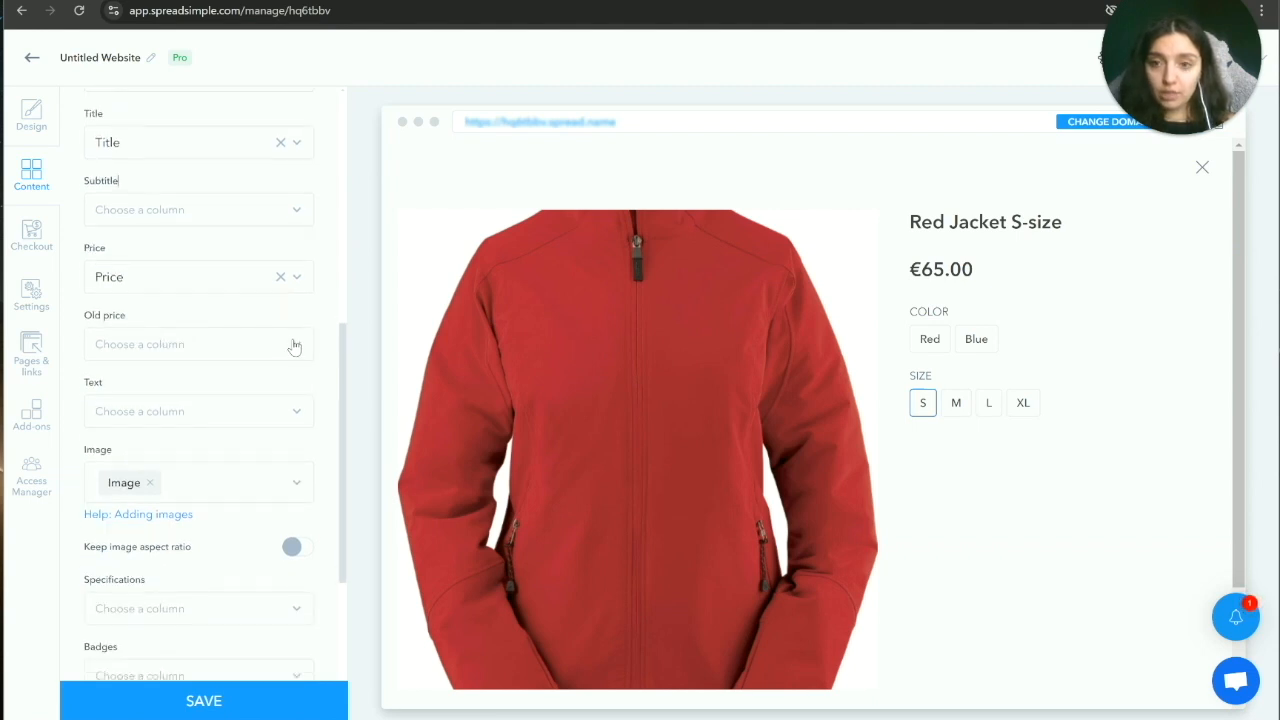
Step: Set Old price to the Old Price column and check a sale item's struck-through price
{"action": "left_click", "coordinate": [290, 344]}
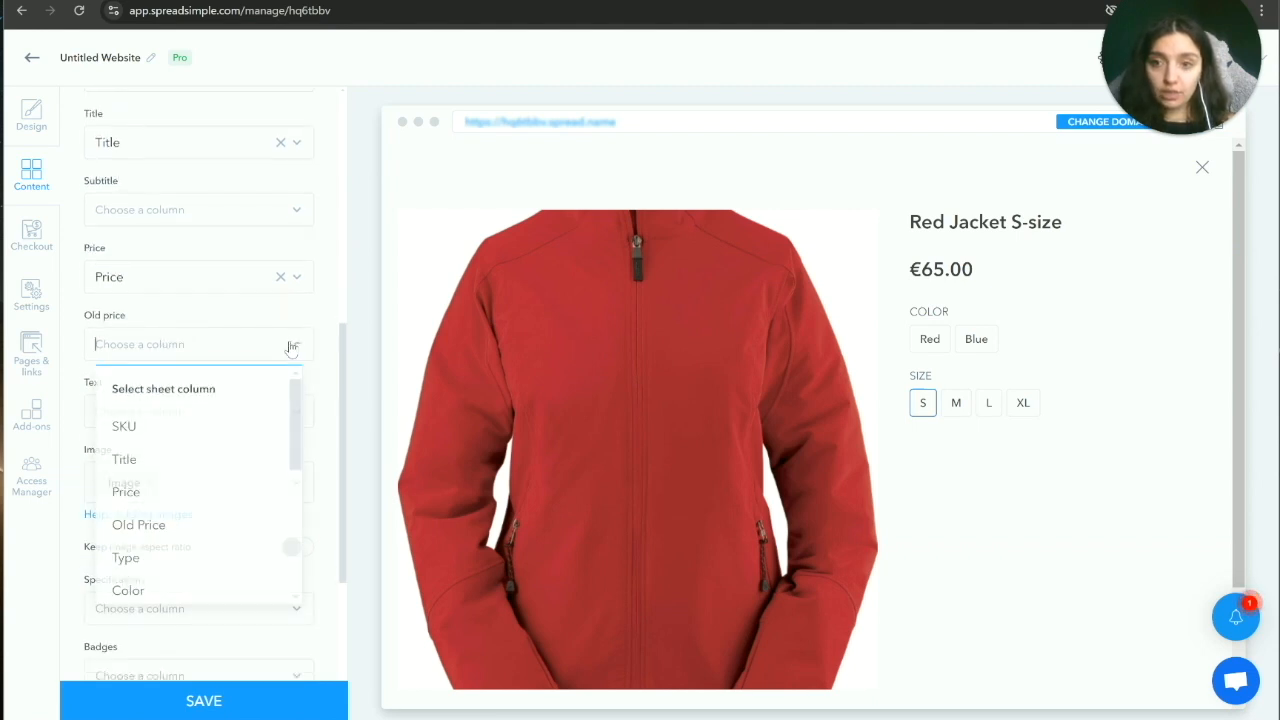
{"action": "left_click", "coordinate": [171, 524]}
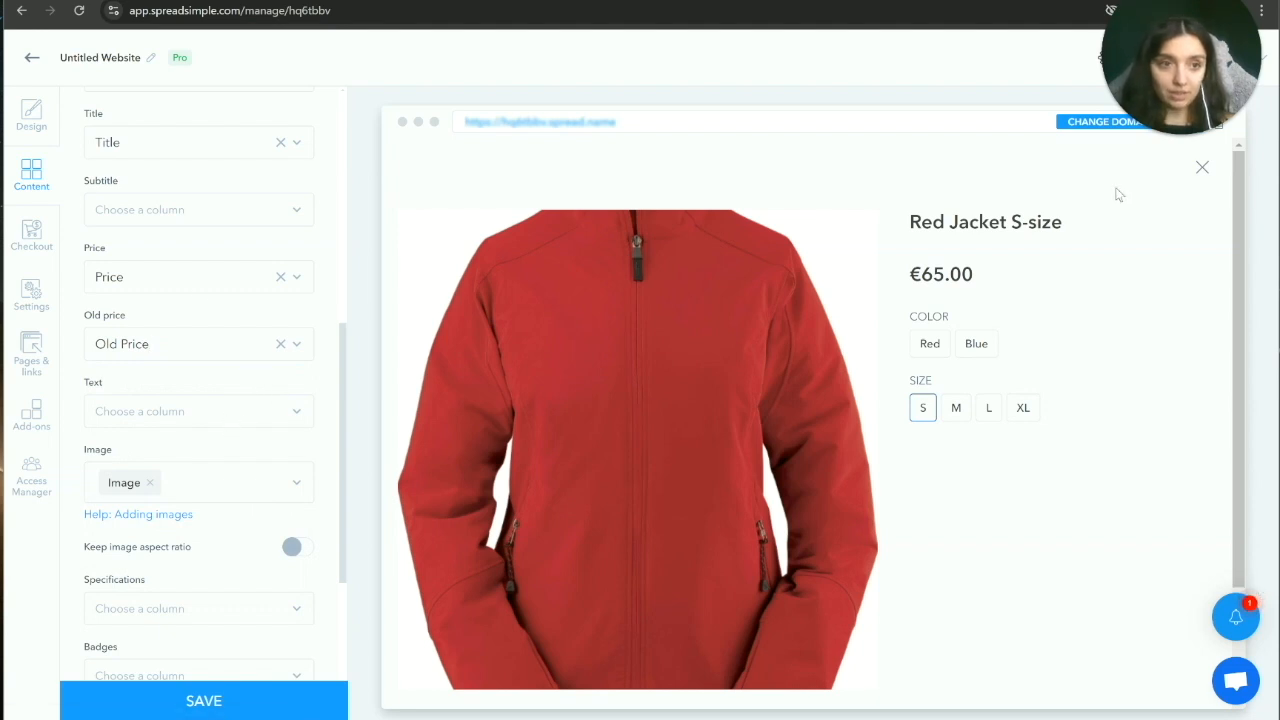
{"action": "left_click", "coordinate": [1202, 168]}
{"action": "scroll", "coordinate": [668, 470], "scroll_direction": "up", "scroll_amount": 4}
{"action": "scroll", "coordinate": [663, 471], "scroll_direction": "up", "scroll_amount": 7}
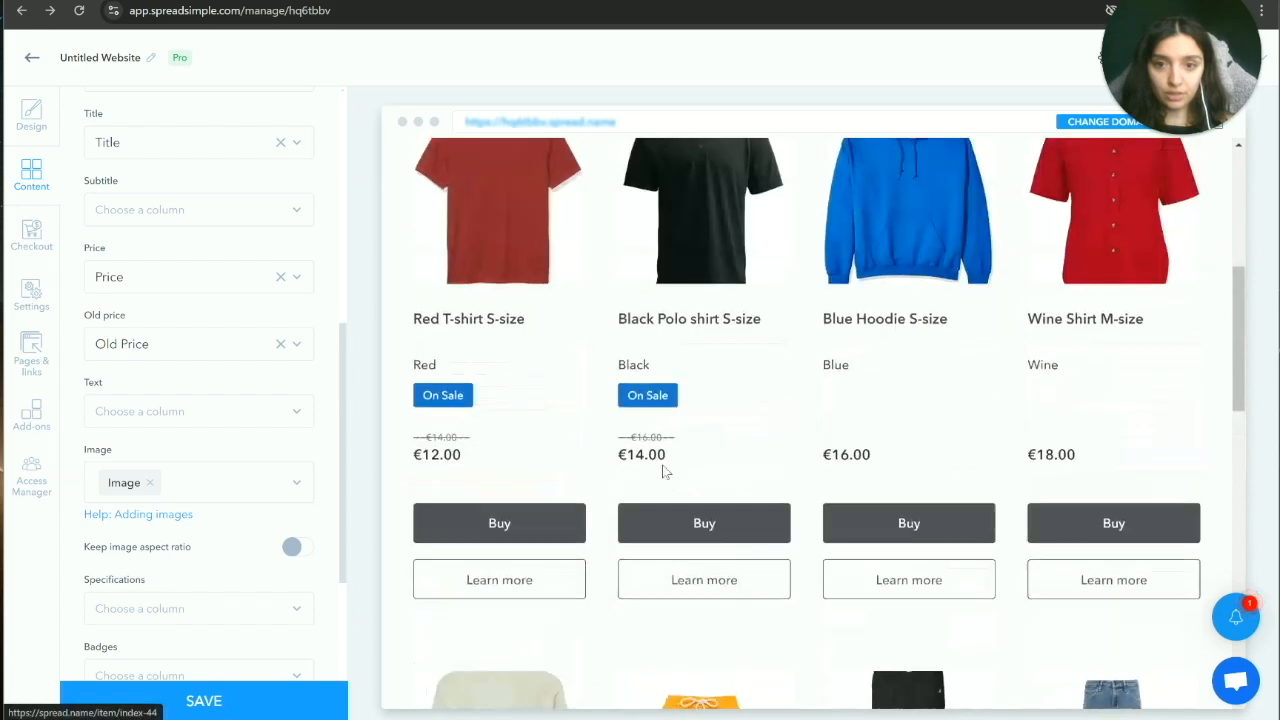
{"action": "scroll", "coordinate": [557, 493], "scroll_direction": "down", "scroll_amount": 4}
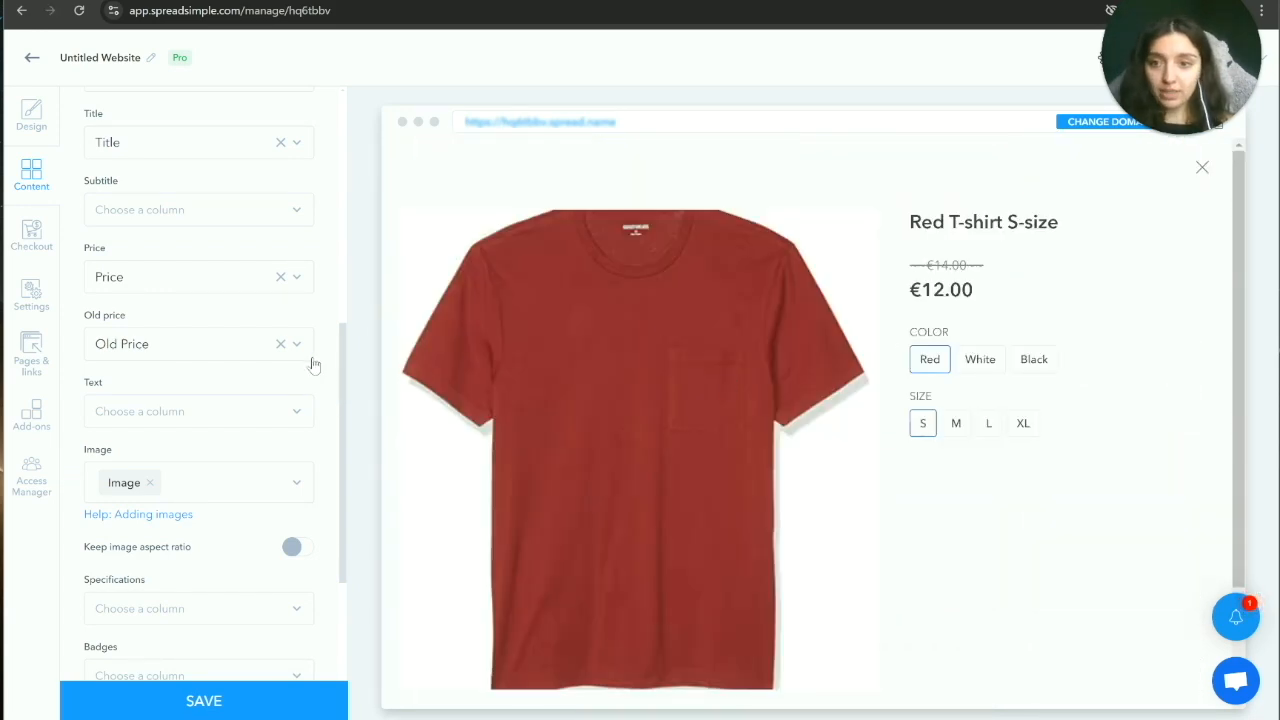
{"action": "scroll", "coordinate": [312, 378], "scroll_direction": "down", "scroll_amount": 2}
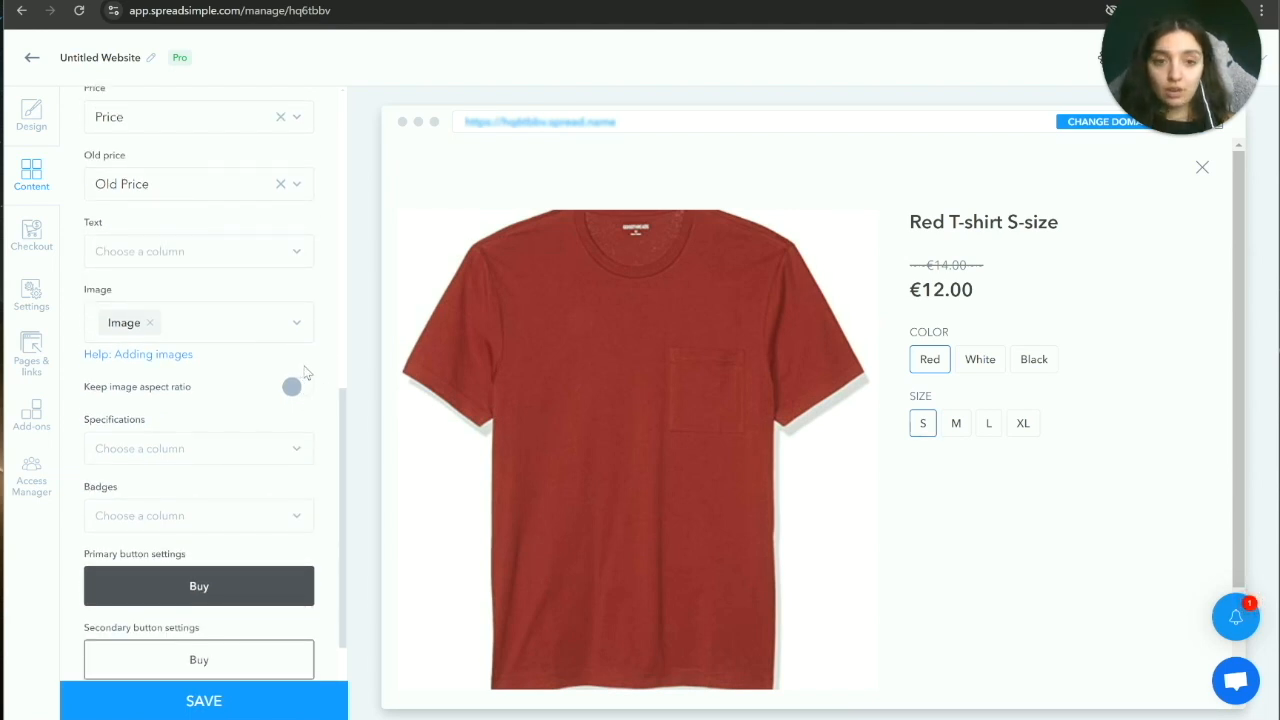
{"action": "left_click", "coordinate": [298, 259]}
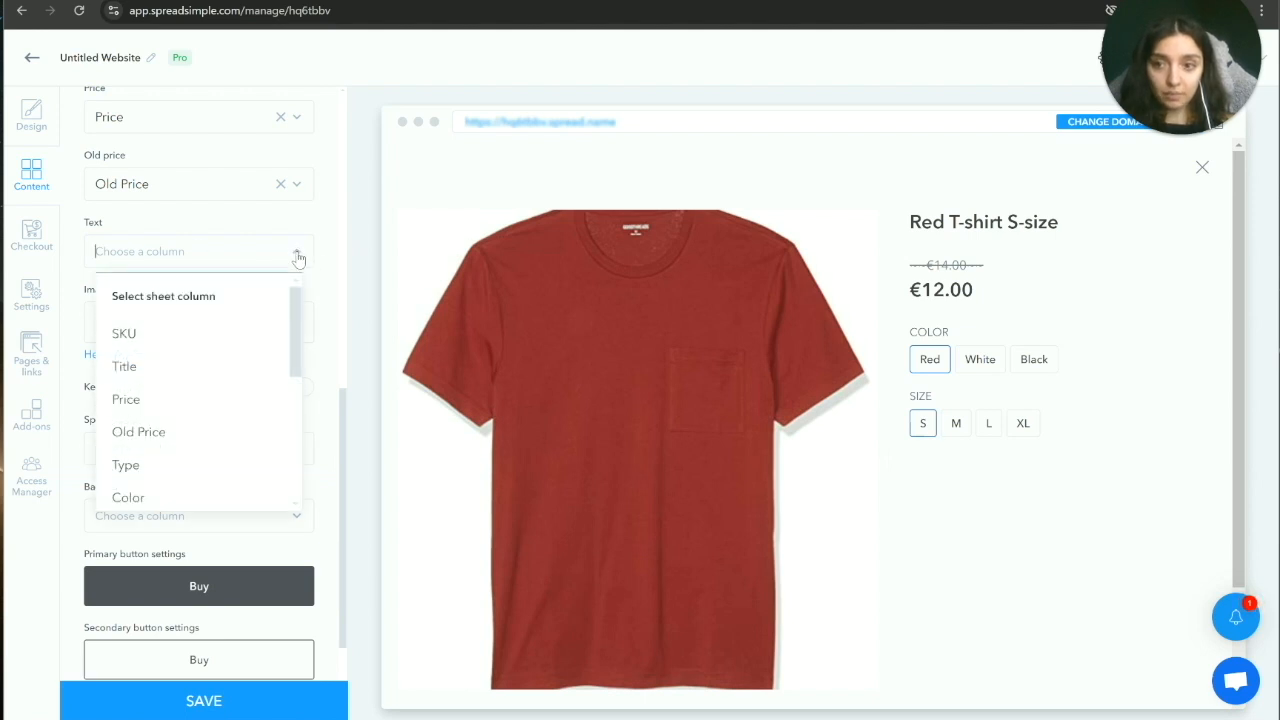
{"action": "mouse_move", "coordinate": [295, 337]}
{"action": "left_mouse_down"}
{"action": "mouse_move", "coordinate": [295, 372]}
{"action": "mouse_move", "coordinate": [295, 335]}
{"action": "left_mouse_up"}
{"action": "key", "text": "ctrl+Tab"}
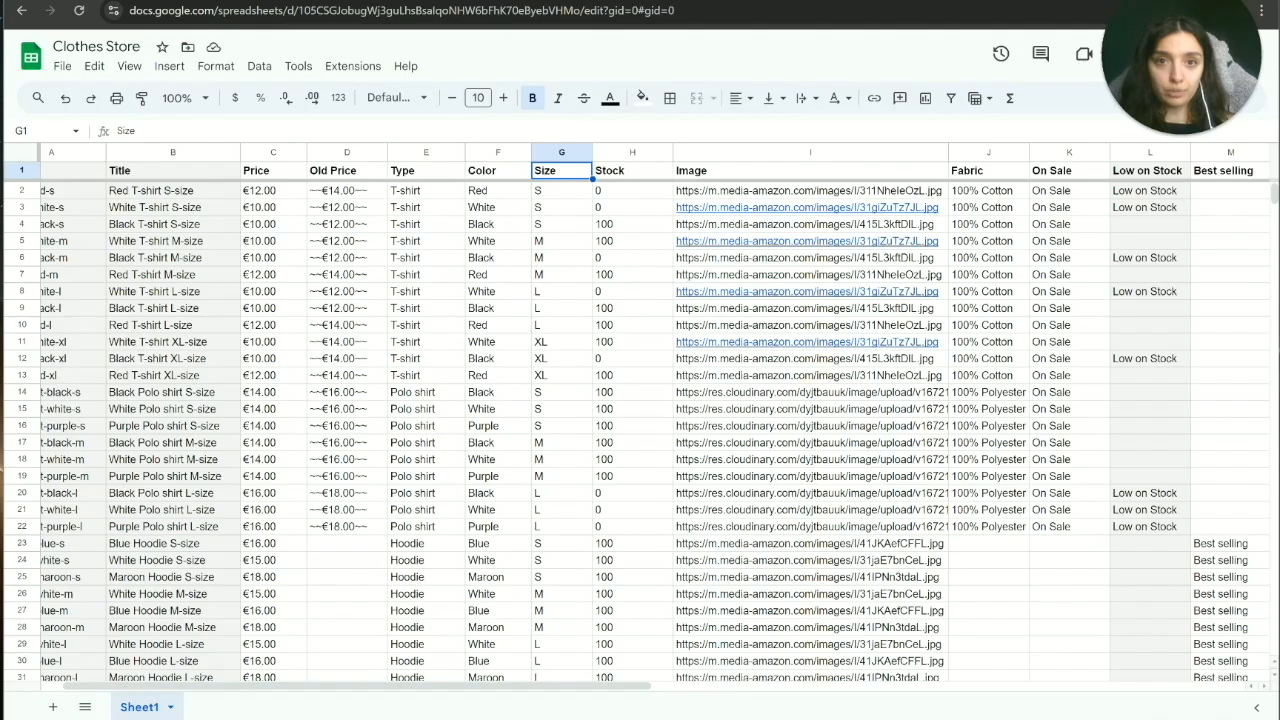
{"action": "mouse_move", "coordinate": [515, 687]}
{"action": "left_mouse_down"}
{"action": "mouse_move", "coordinate": [845, 680]}
{"action": "mouse_move", "coordinate": [515, 686]}
{"action": "left_mouse_up"}
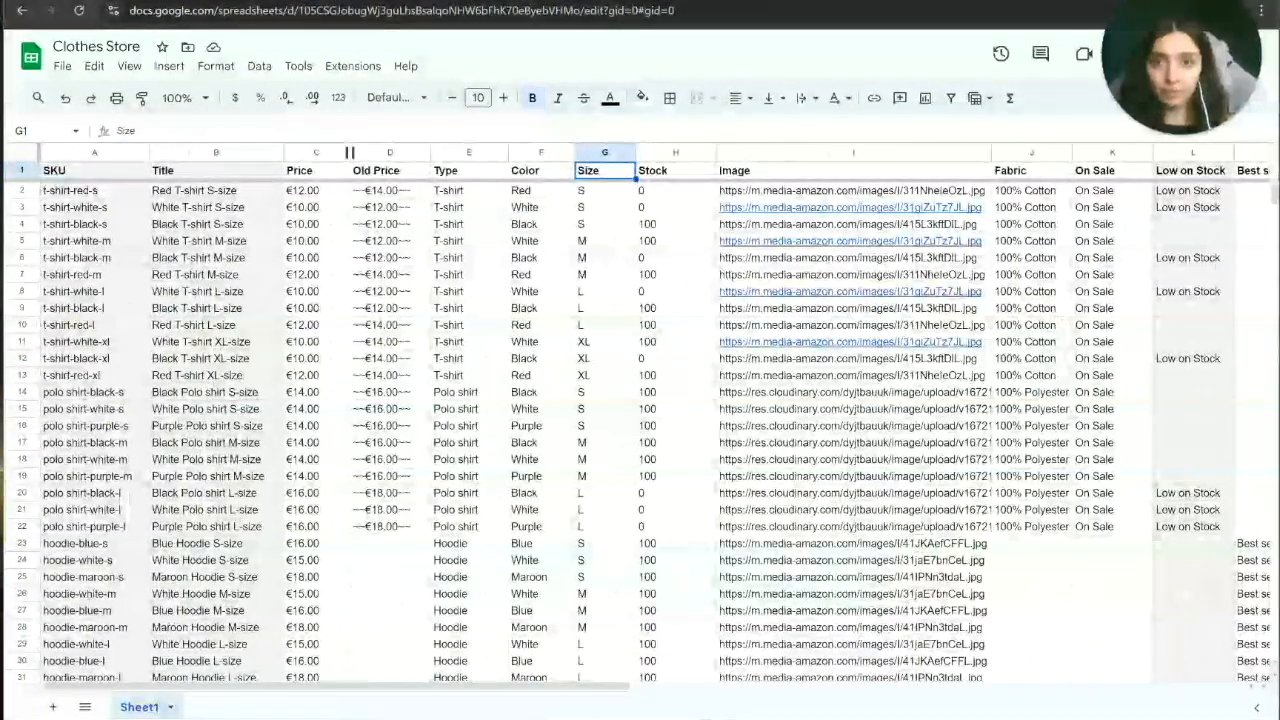
{"action": "key", "text": "ctrl+Tab"}
{"action": "left_click", "coordinate": [297, 280]}
{"action": "scroll", "coordinate": [285, 400], "scroll_direction": "down", "scroll_amount": 1}
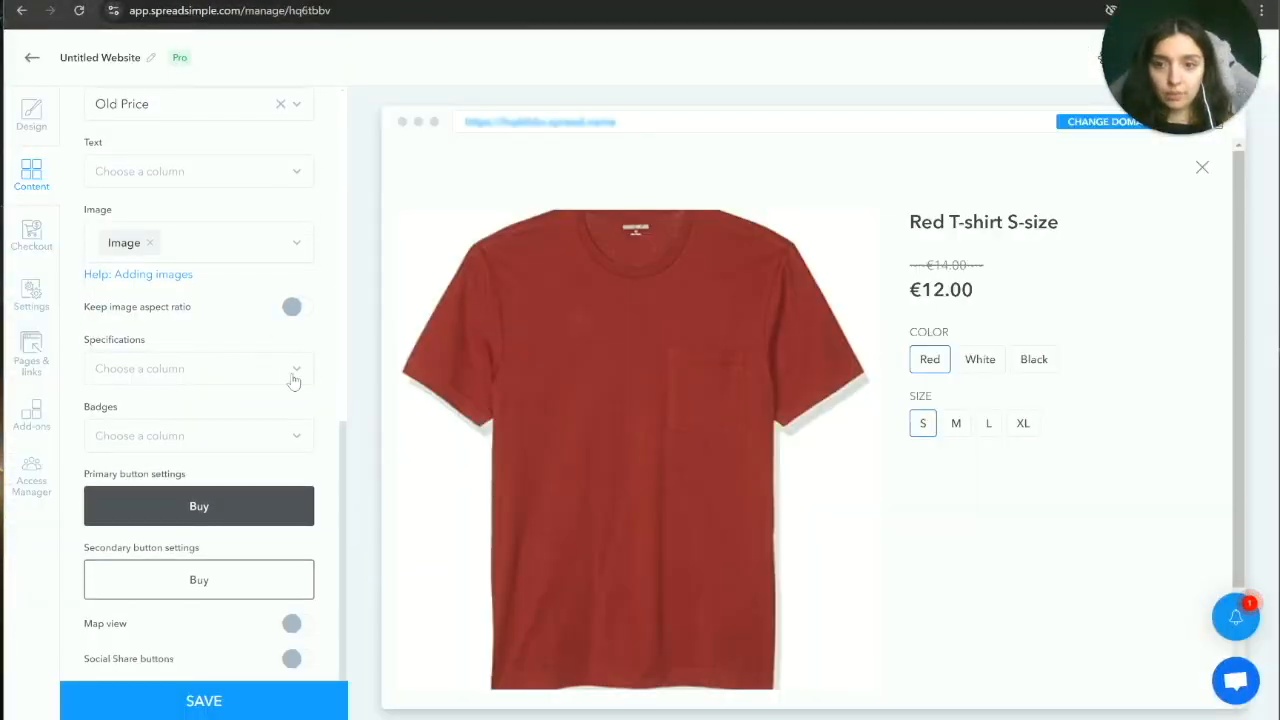
Step: Show Fabric as the only product specification, dropping Collection
{"action": "left_click", "coordinate": [292, 376]}
{"action": "scroll", "coordinate": [246, 483], "scroll_direction": "down", "scroll_amount": 3}
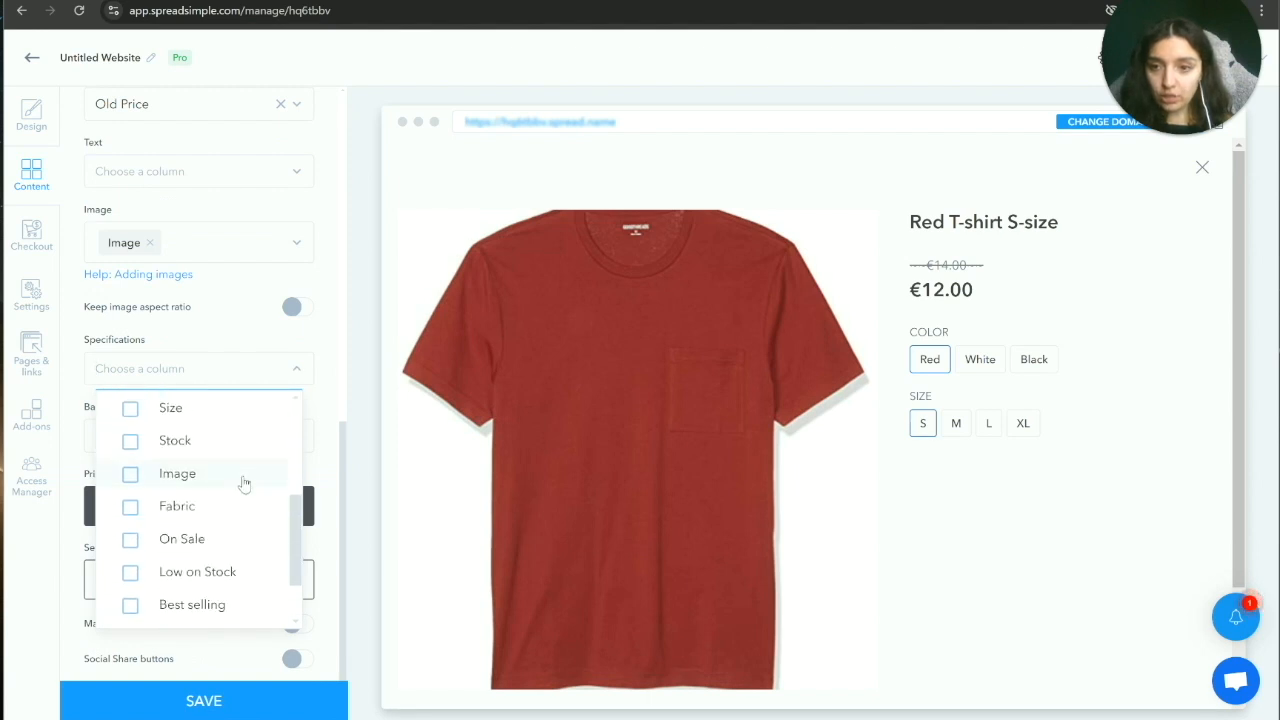
{"action": "left_click", "coordinate": [184, 507]}
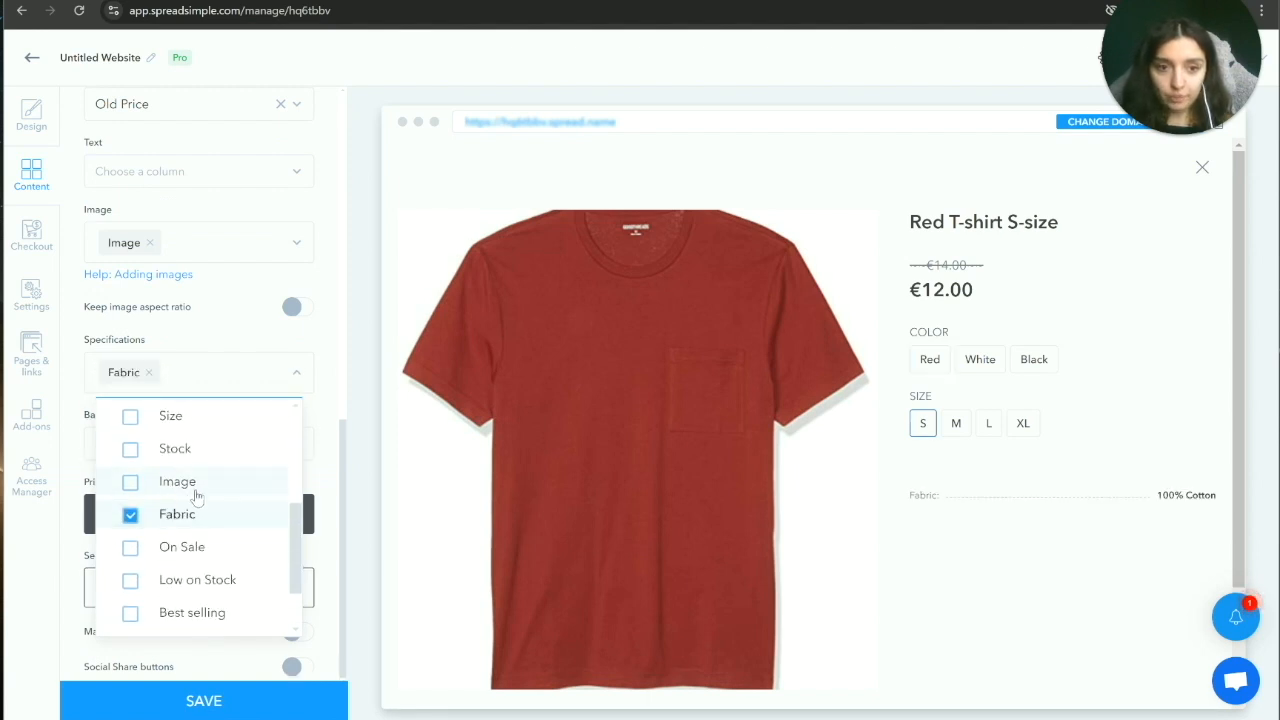
{"action": "scroll", "coordinate": [250, 500], "scroll_direction": "down", "scroll_amount": 2}
{"action": "left_click", "coordinate": [216, 597]}
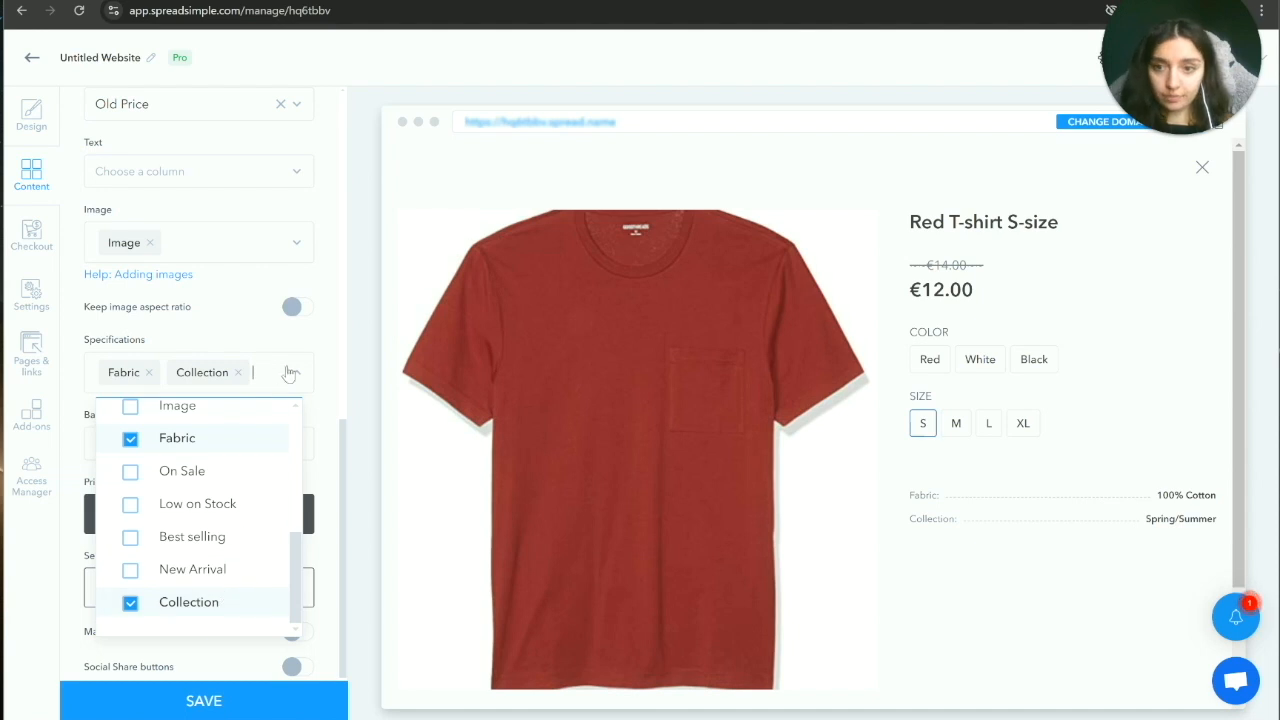
{"action": "left_click", "coordinate": [322, 392]}
{"action": "scroll", "coordinate": [286, 416], "scroll_direction": "down", "scroll_amount": 1}
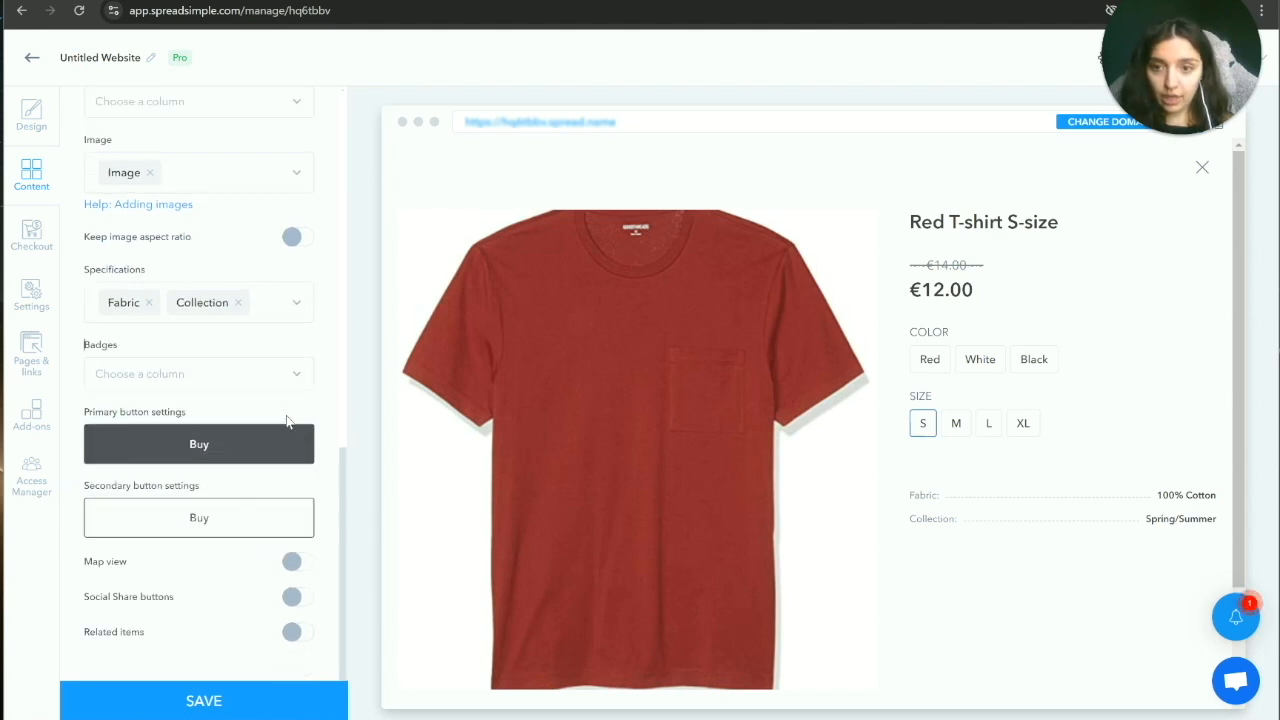
{"action": "left_click", "coordinate": [239, 292]}
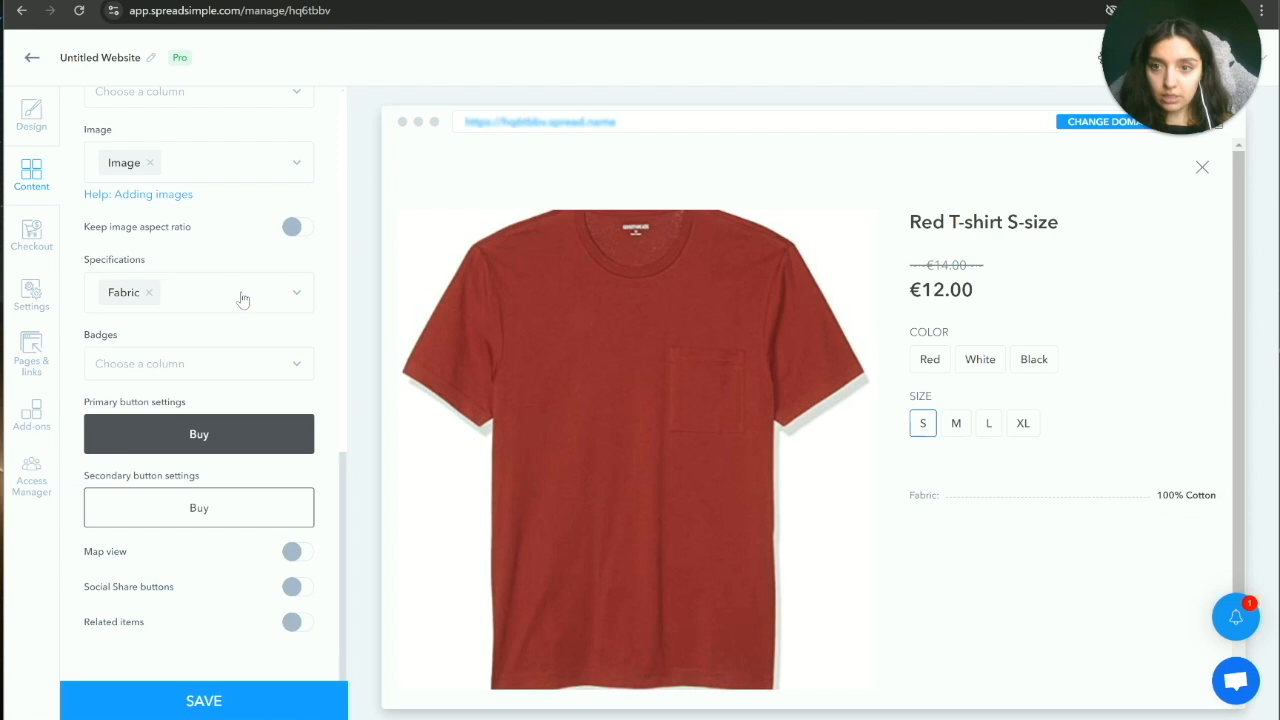
Step: Display each item's Collection value as a badge
{"action": "left_click", "coordinate": [297, 366]}
{"action": "scroll", "coordinate": [224, 555], "scroll_direction": "down", "scroll_amount": 3}
{"action": "scroll", "coordinate": [224, 555], "scroll_direction": "down", "scroll_amount": 4}
{"action": "left_click", "coordinate": [206, 586]}
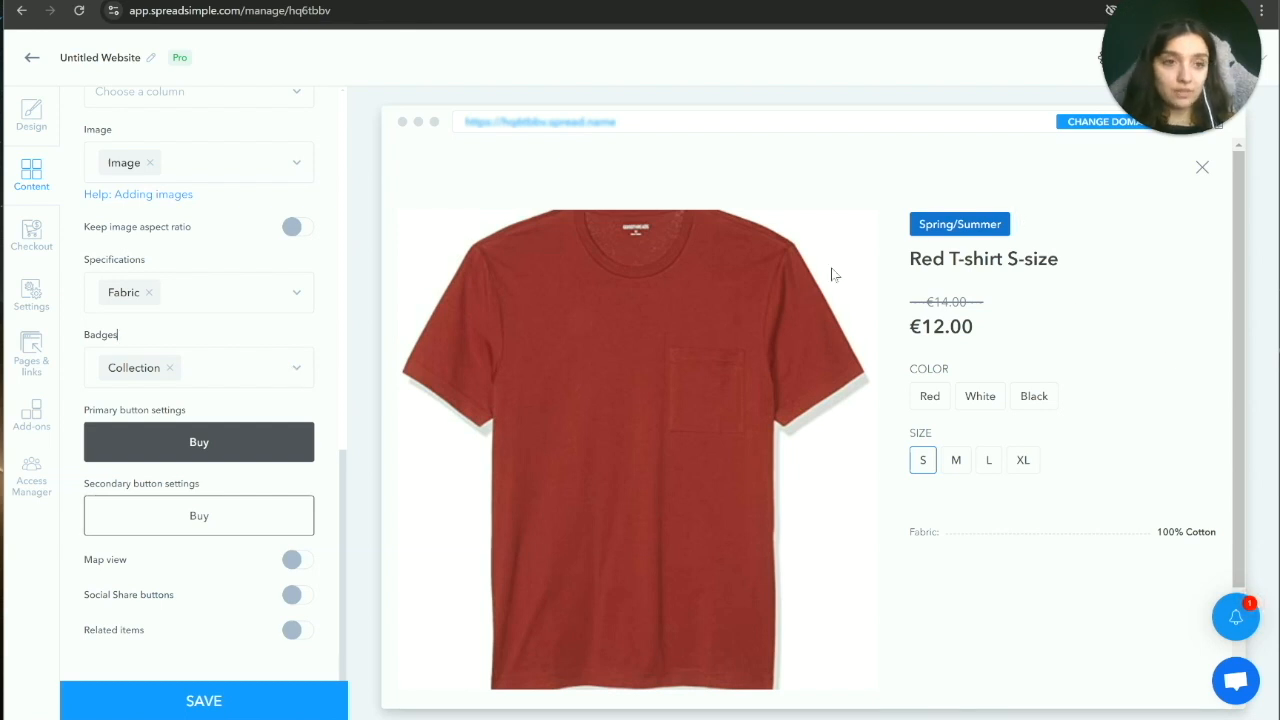
{"action": "scroll", "coordinate": [567, 380], "scroll_direction": "down", "scroll_amount": 1}
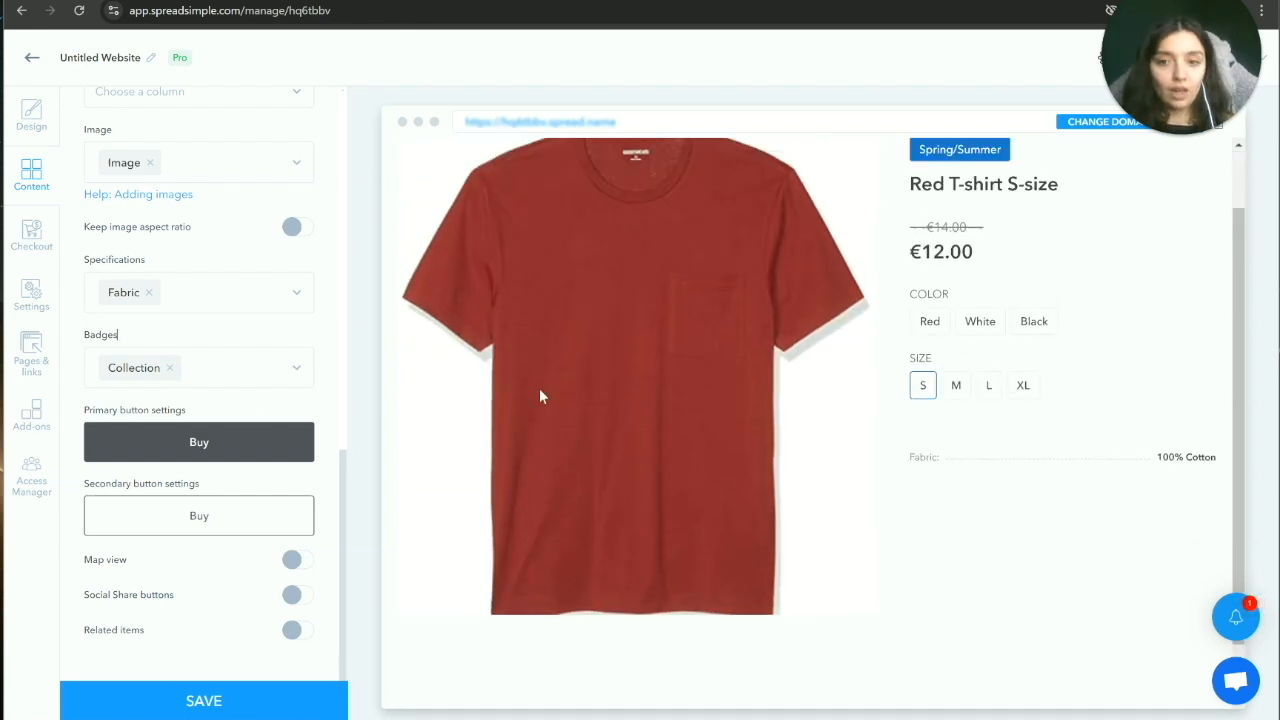
{"action": "scroll", "coordinate": [539, 397], "scroll_direction": "up", "scroll_amount": 1}
Step: Label the primary button 'Buy' and set its type to Order Form
{"action": "left_click", "coordinate": [206, 428]}
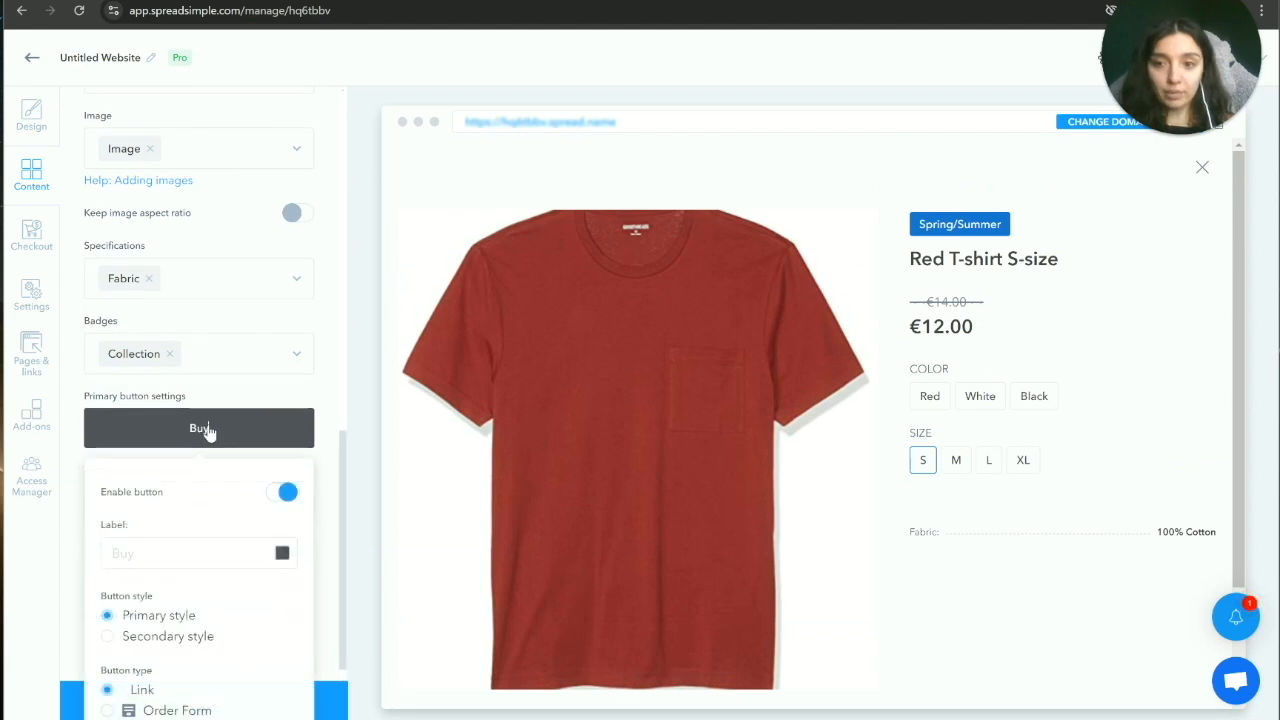
{"action": "scroll", "coordinate": [240, 429], "scroll_direction": "down", "scroll_amount": 2}
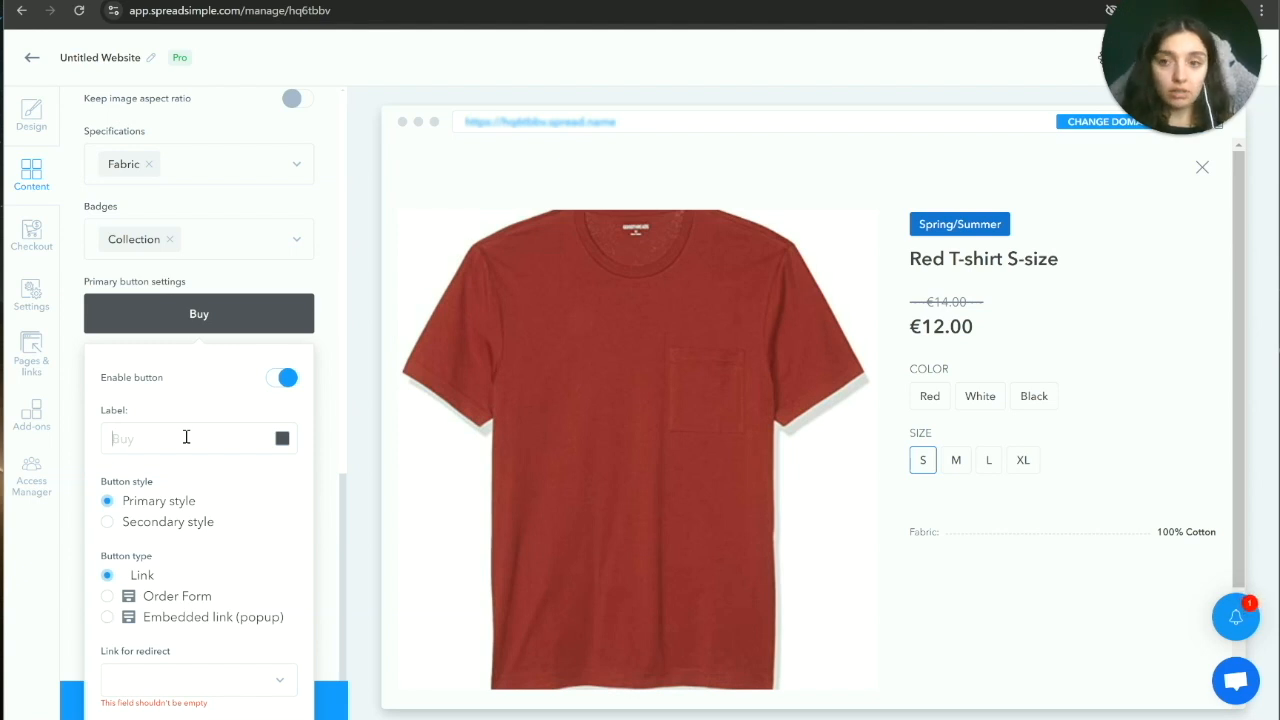
{"action": "type", "text": "Buy"}
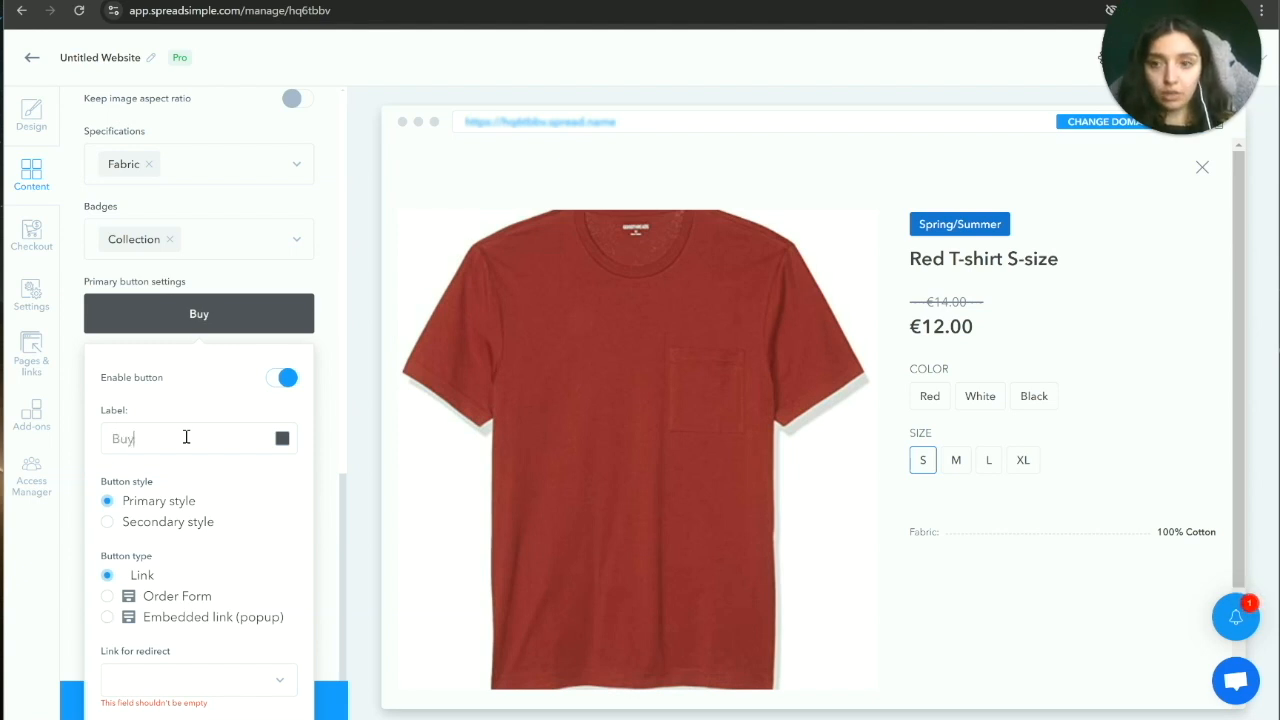
{"action": "left_click", "coordinate": [165, 597]}
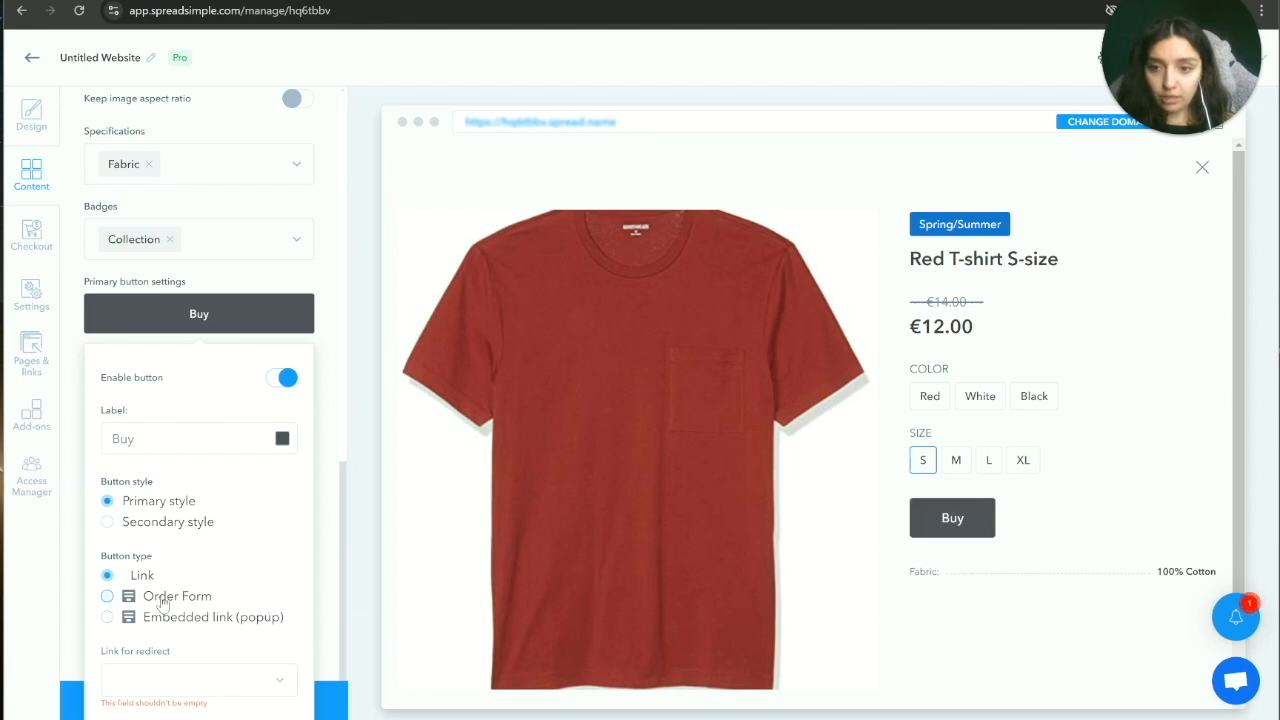
{"action": "left_click", "coordinate": [326, 420]}
Step: Save the details page settings
{"action": "scroll", "coordinate": [328, 405], "scroll_direction": "up", "scroll_amount": 5}
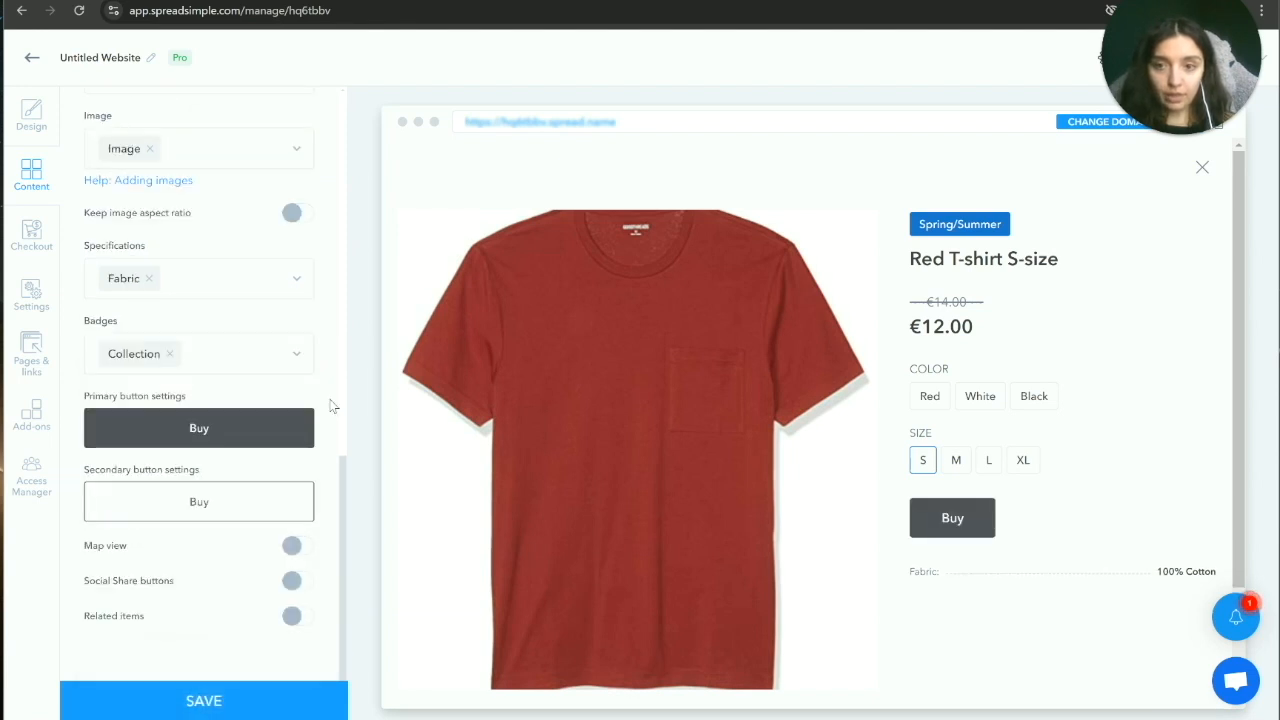
{"action": "scroll", "coordinate": [262, 625], "scroll_direction": "up", "scroll_amount": 3}
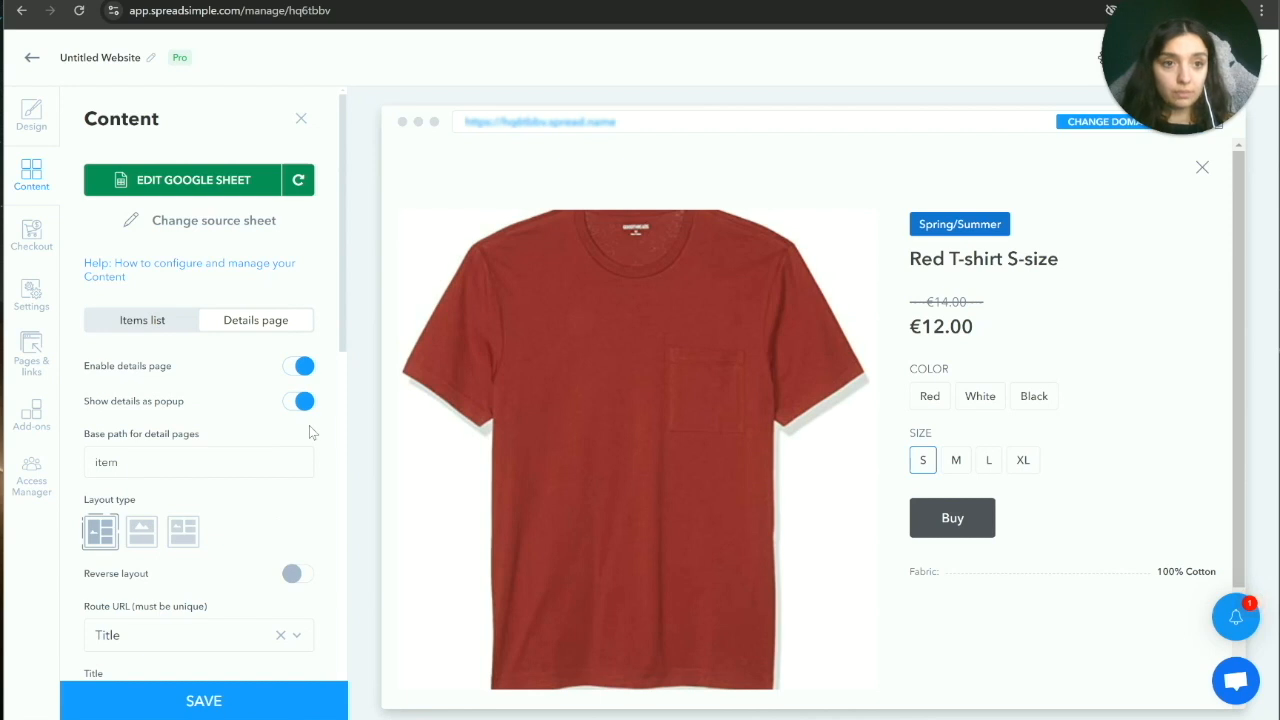
{"action": "left_click", "coordinate": [224, 705]}
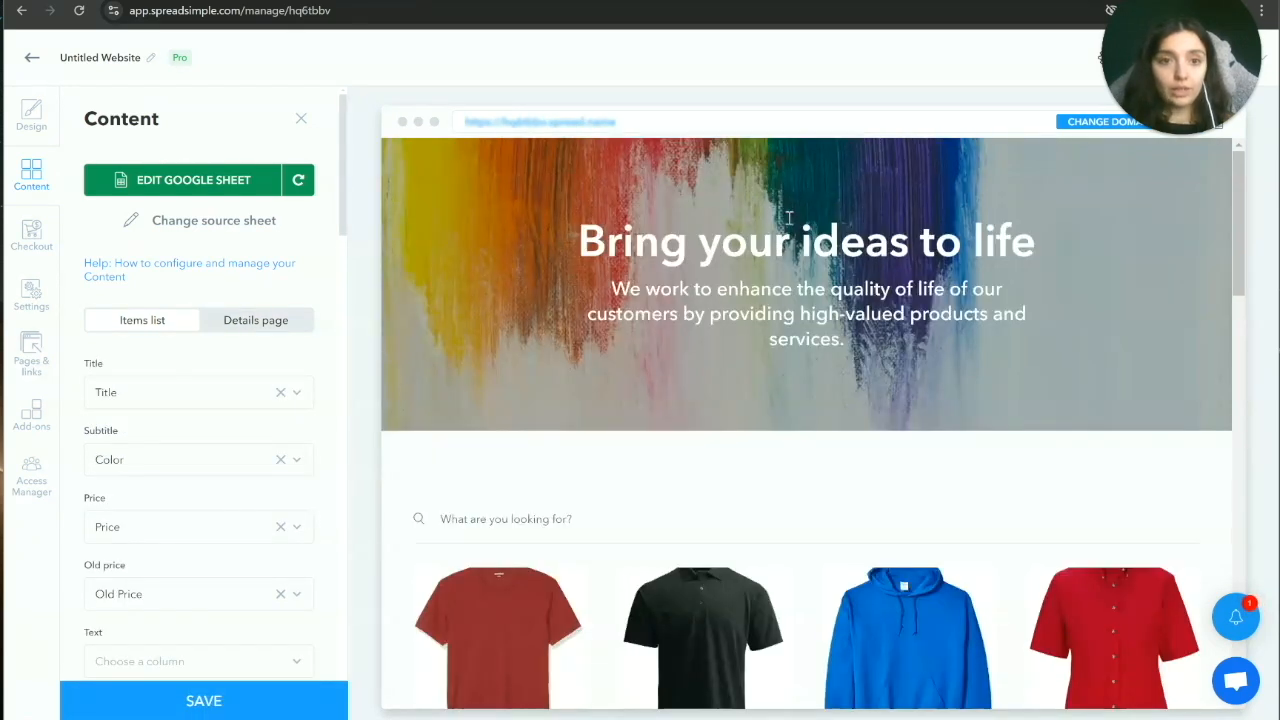
Step: Delete the brushstroke cover image from the Design tab's Home Page Intro
{"action": "left_click", "coordinate": [24, 118]}
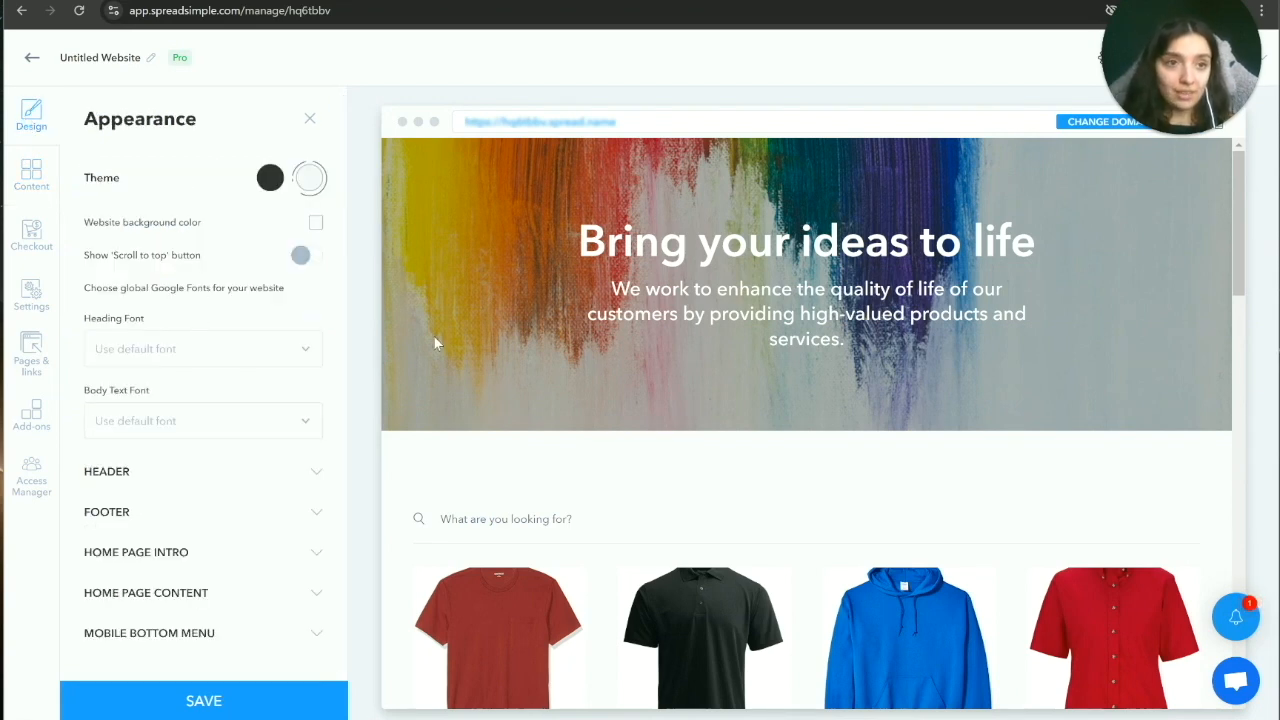
{"action": "left_click", "coordinate": [305, 556]}
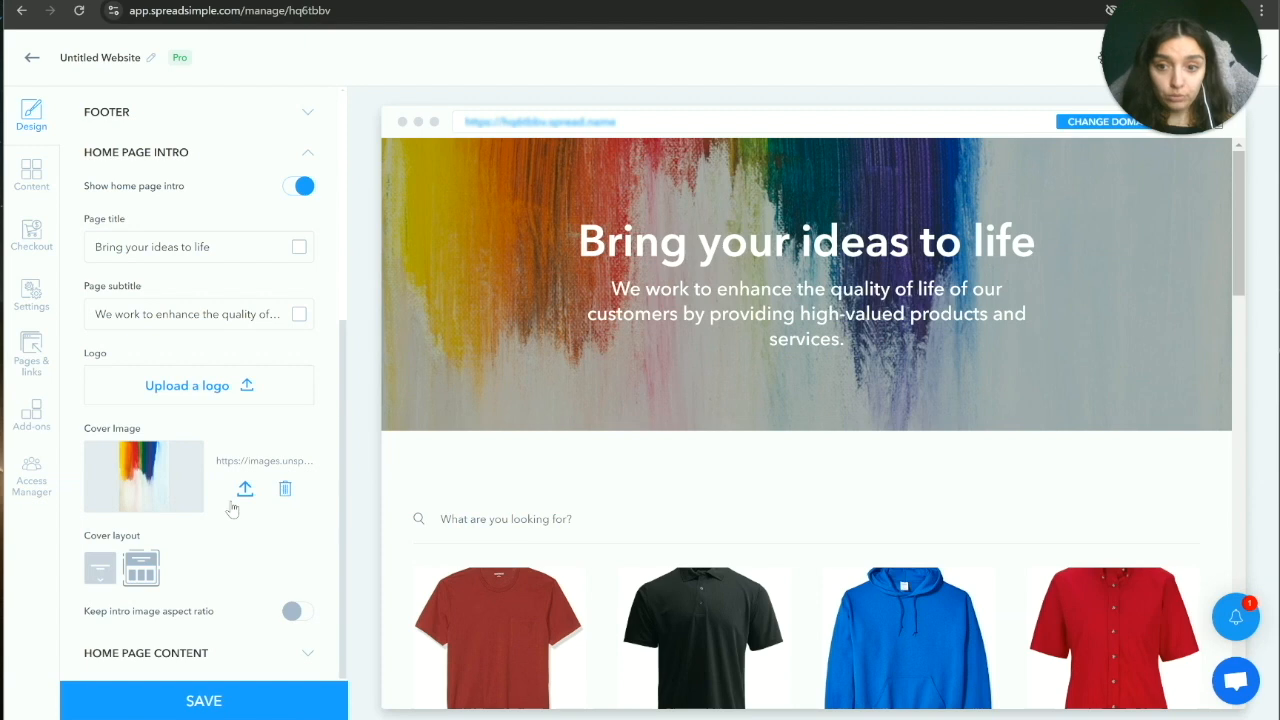
{"action": "left_click", "coordinate": [286, 490]}
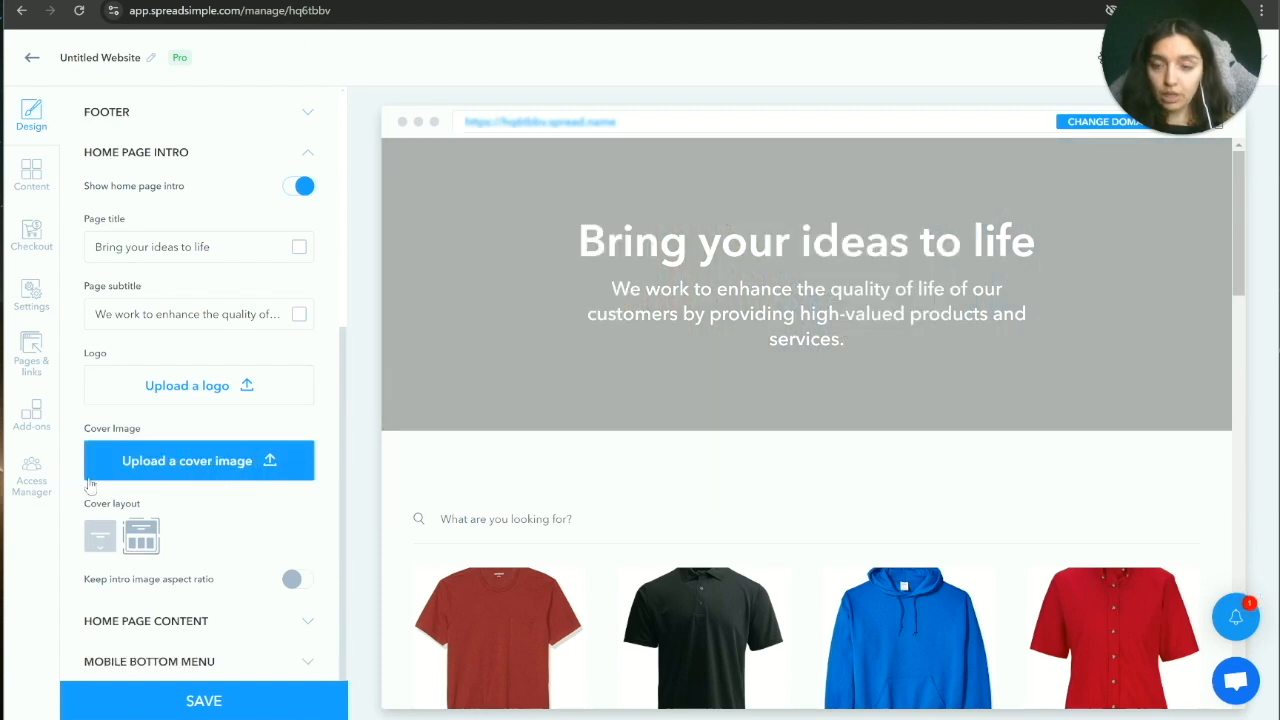
Step: Upload Image_1.png as the new intro cover image
{"action": "left_click", "coordinate": [189, 468]}
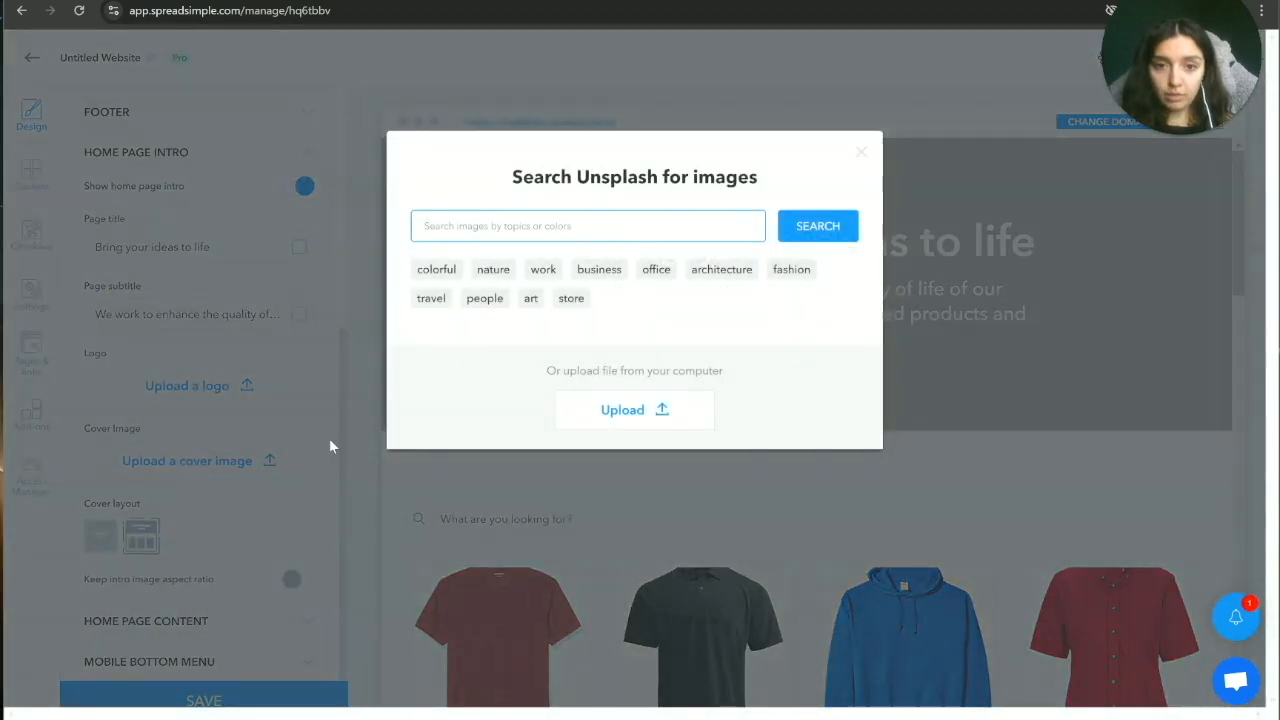
{"action": "left_click", "coordinate": [636, 413]}
{"action": "key", "text": "Return"}
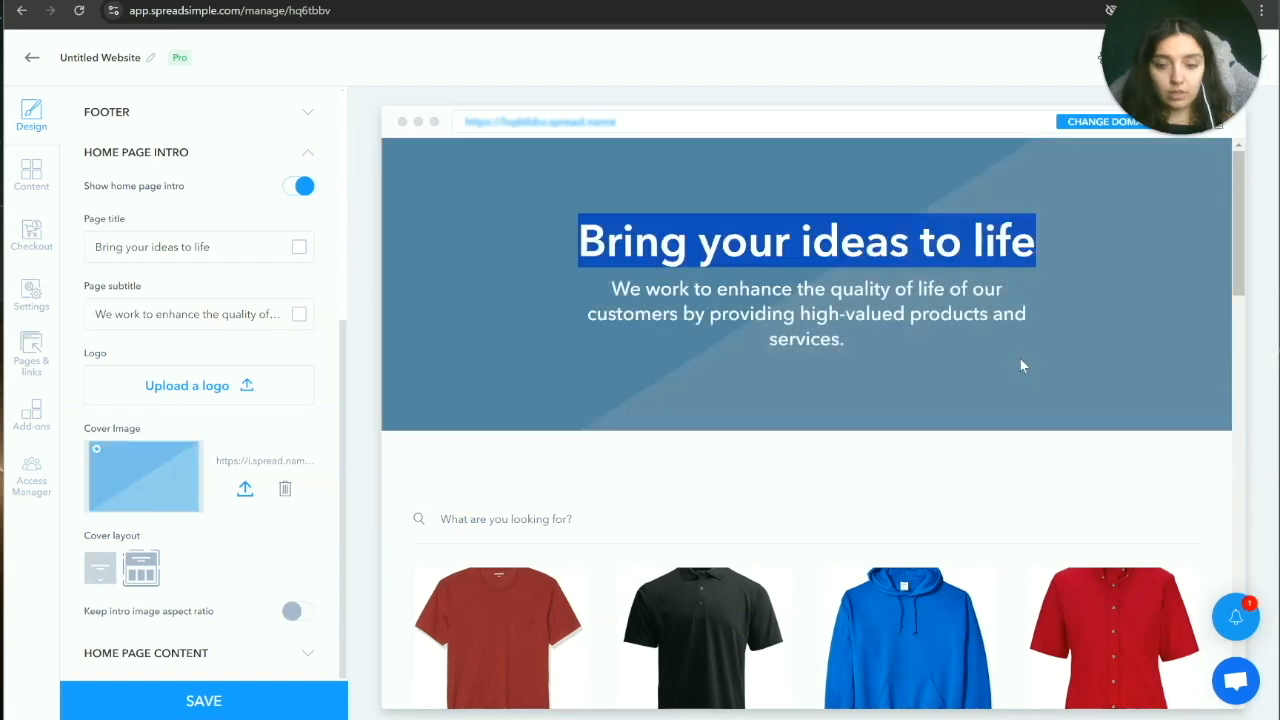
{"action": "left_click", "coordinate": [575, 375]}
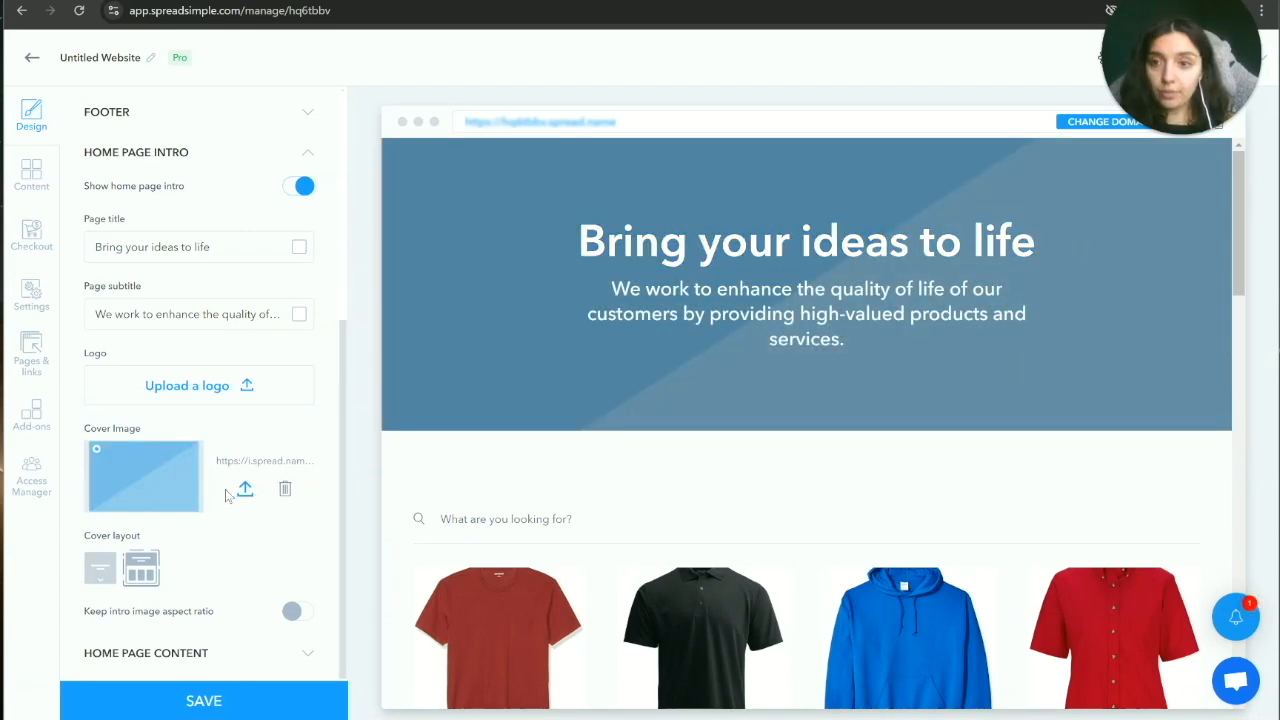
{"action": "scroll", "coordinate": [226, 496], "scroll_direction": "up", "scroll_amount": 1}
{"action": "left_click_drag", "start_coordinate": [97, 327], "coordinate": [223, 331]}
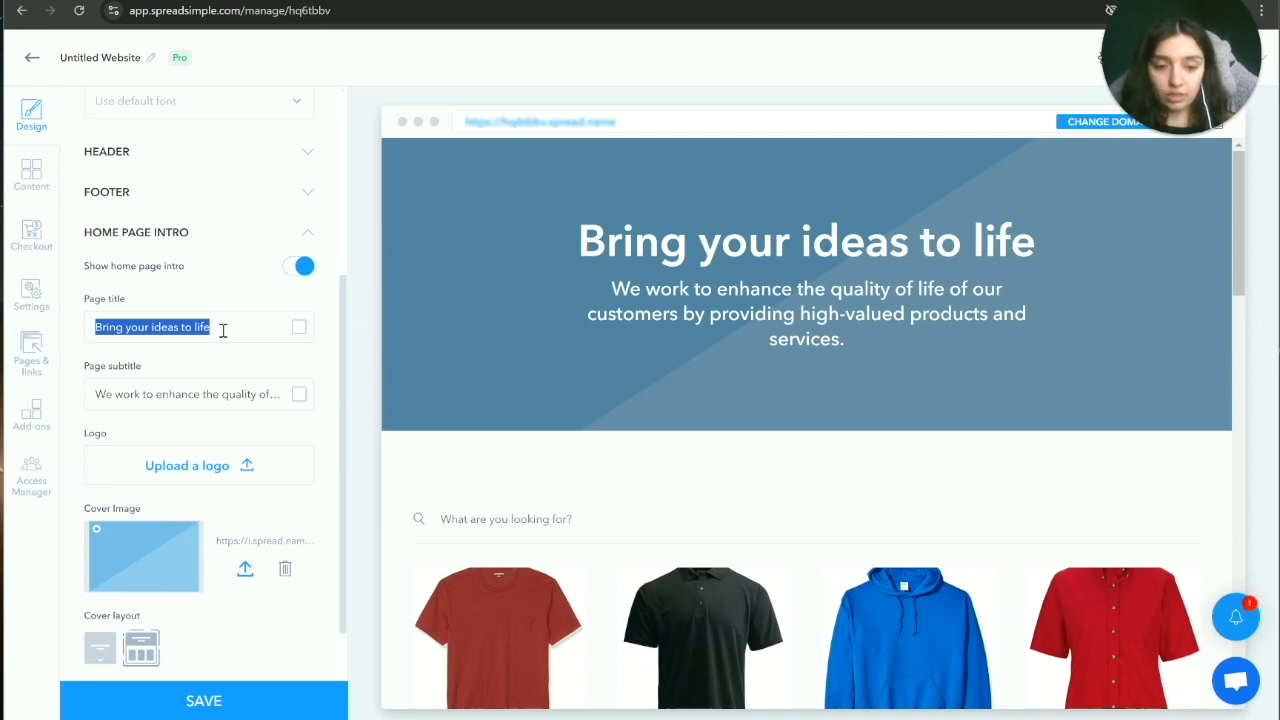
Step: Retitle the intro 'Simple Fashion' and delete the subtitle text
{"action": "type", "text": "Simpl"}
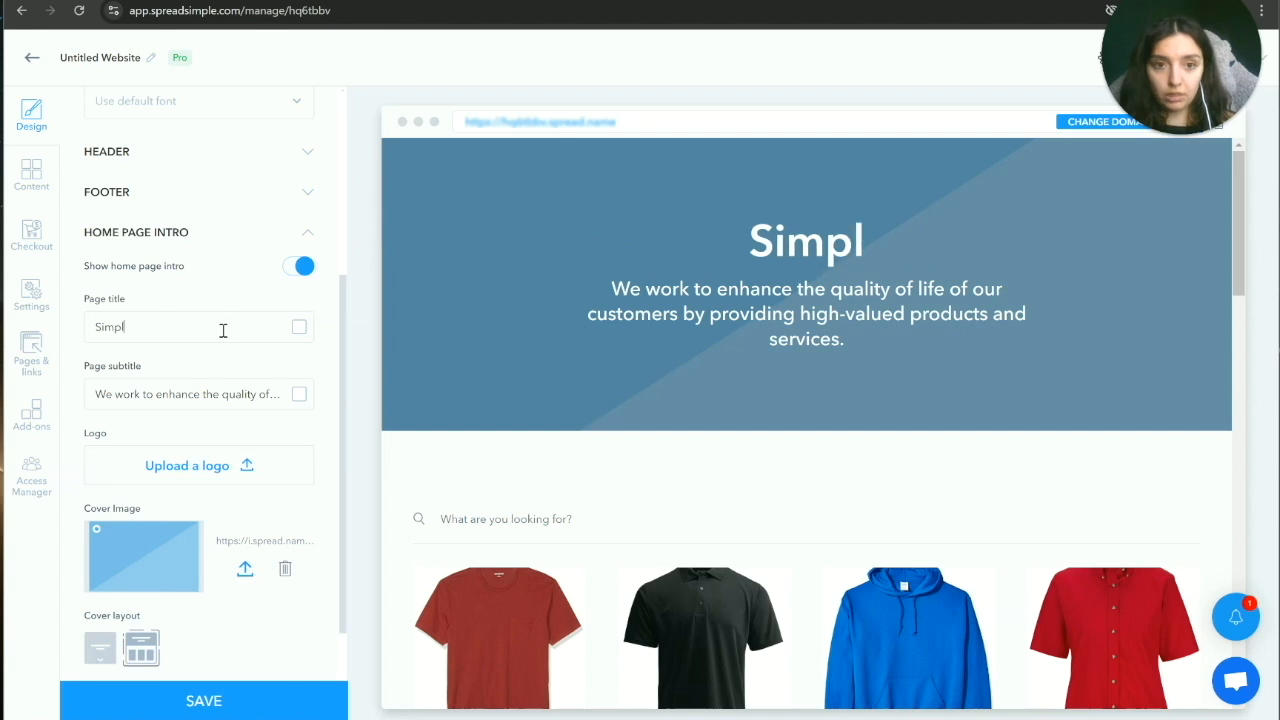
{"action": "type", "text": "e Fash"}
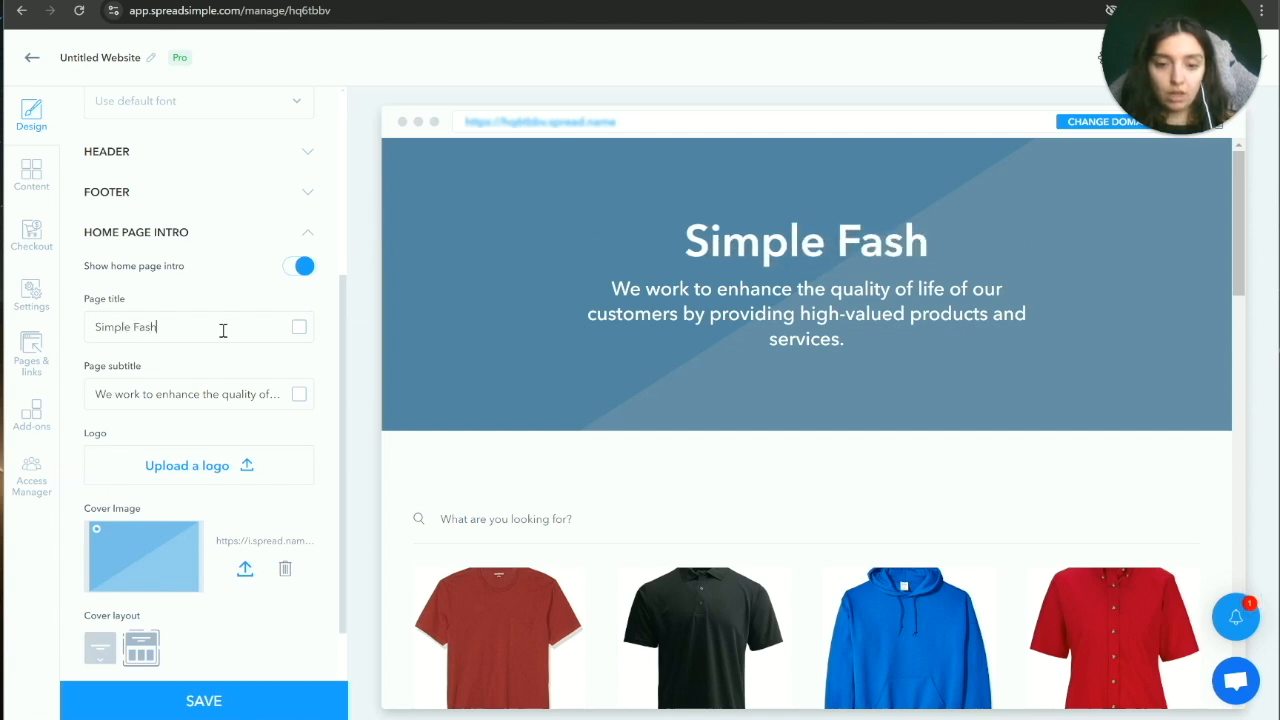
{"action": "type", "text": "ion"}
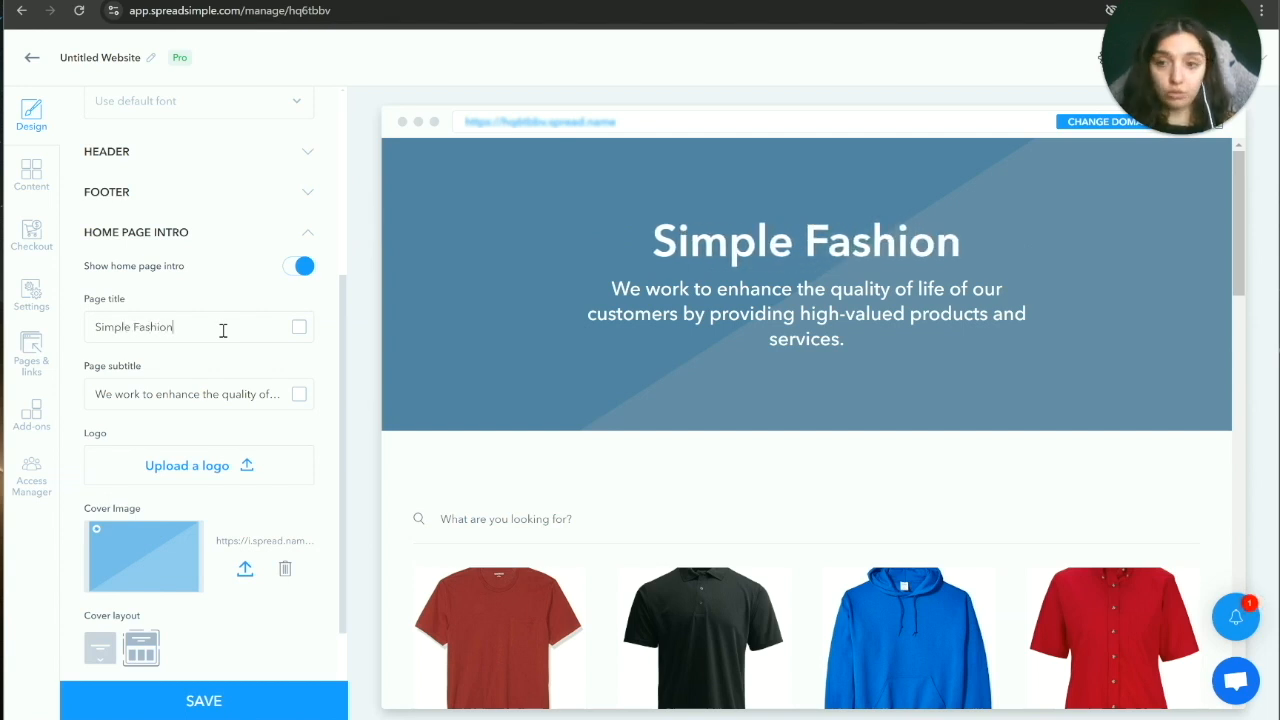
{"action": "triple_click", "coordinate": [240, 389]}
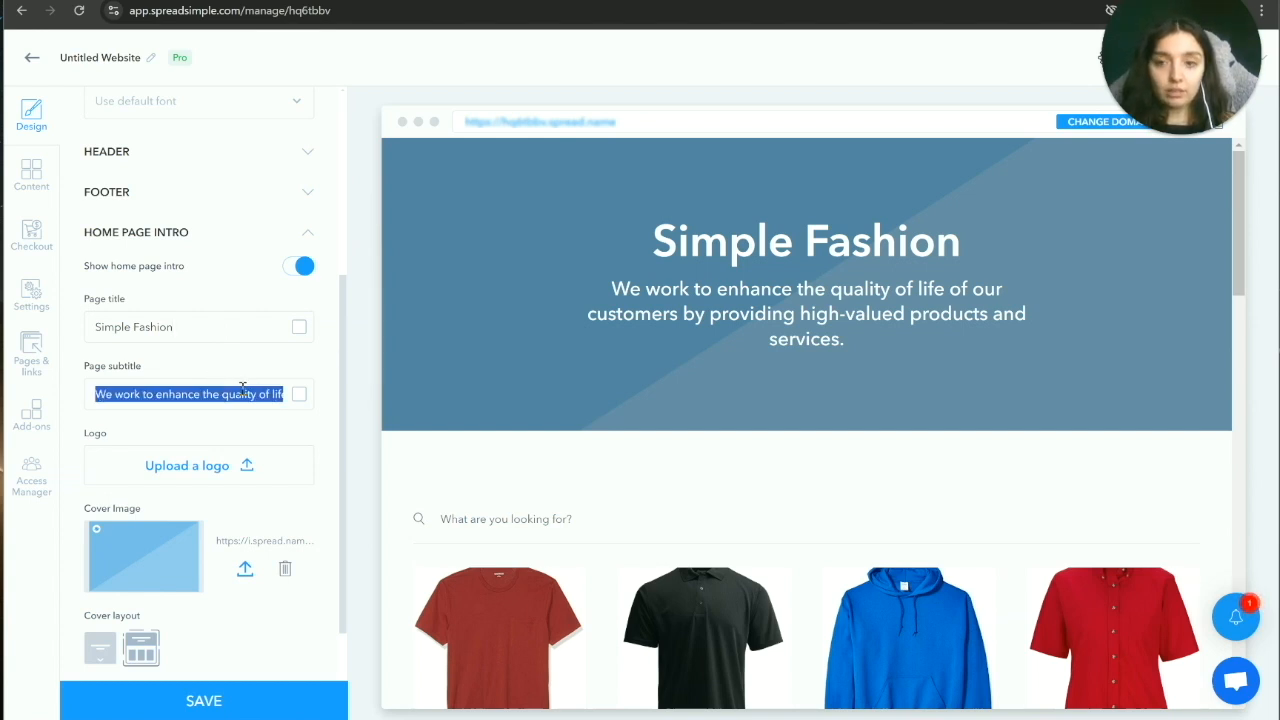
{"action": "key", "text": "BackSpace"}
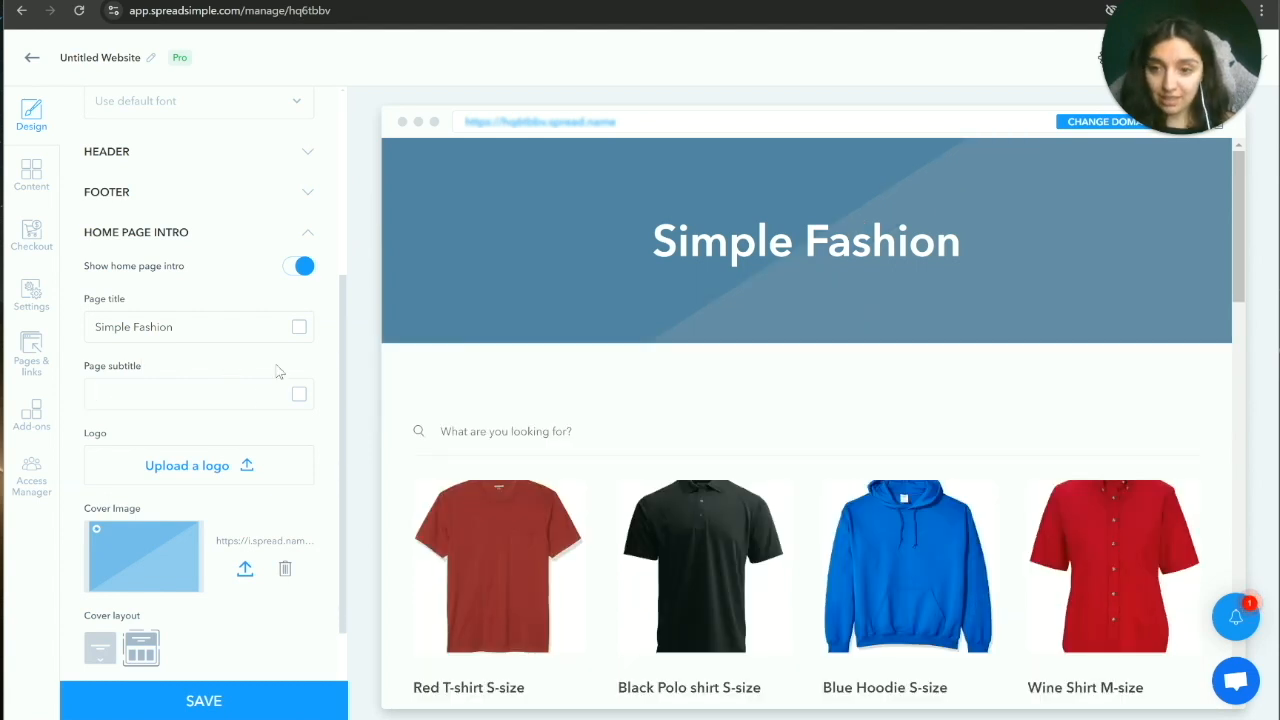
Step: Try the full-height cover layout, then return to the short cover banner
{"action": "scroll", "coordinate": [242, 452], "scroll_direction": "down", "scroll_amount": 1}
{"action": "scroll", "coordinate": [242, 455], "scroll_direction": "down", "scroll_amount": 1}
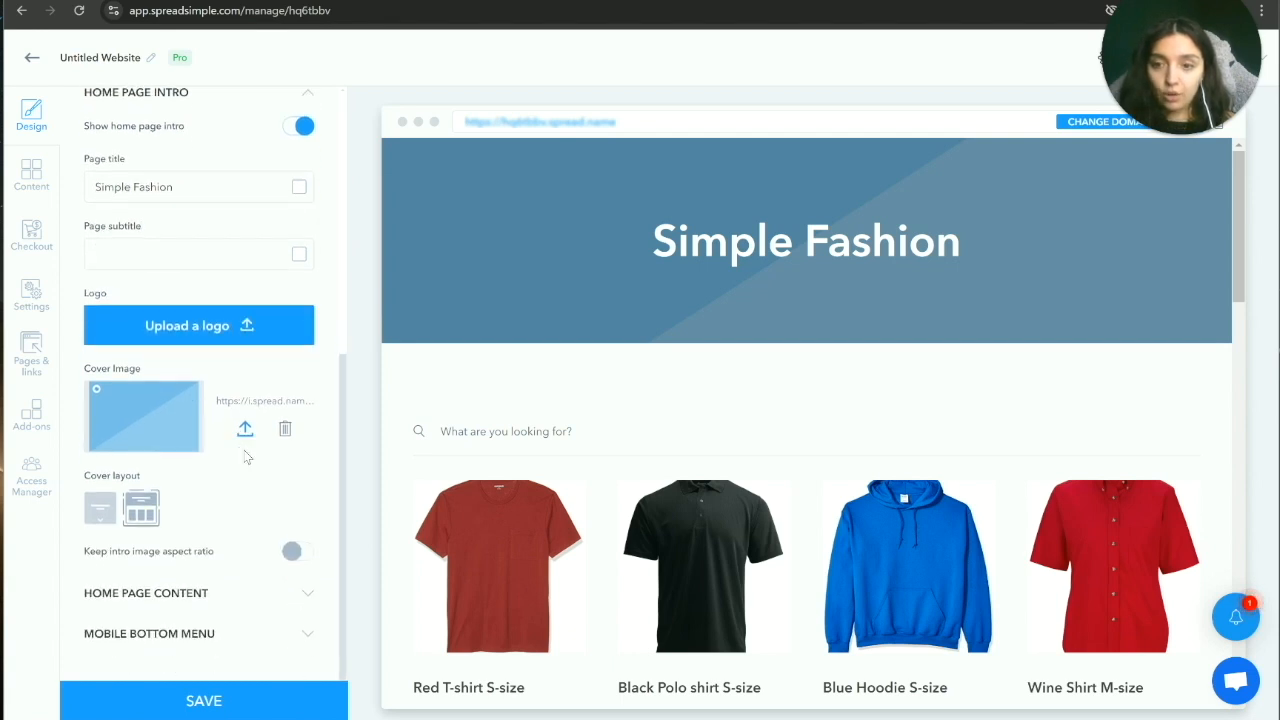
{"action": "left_click", "coordinate": [100, 512]}
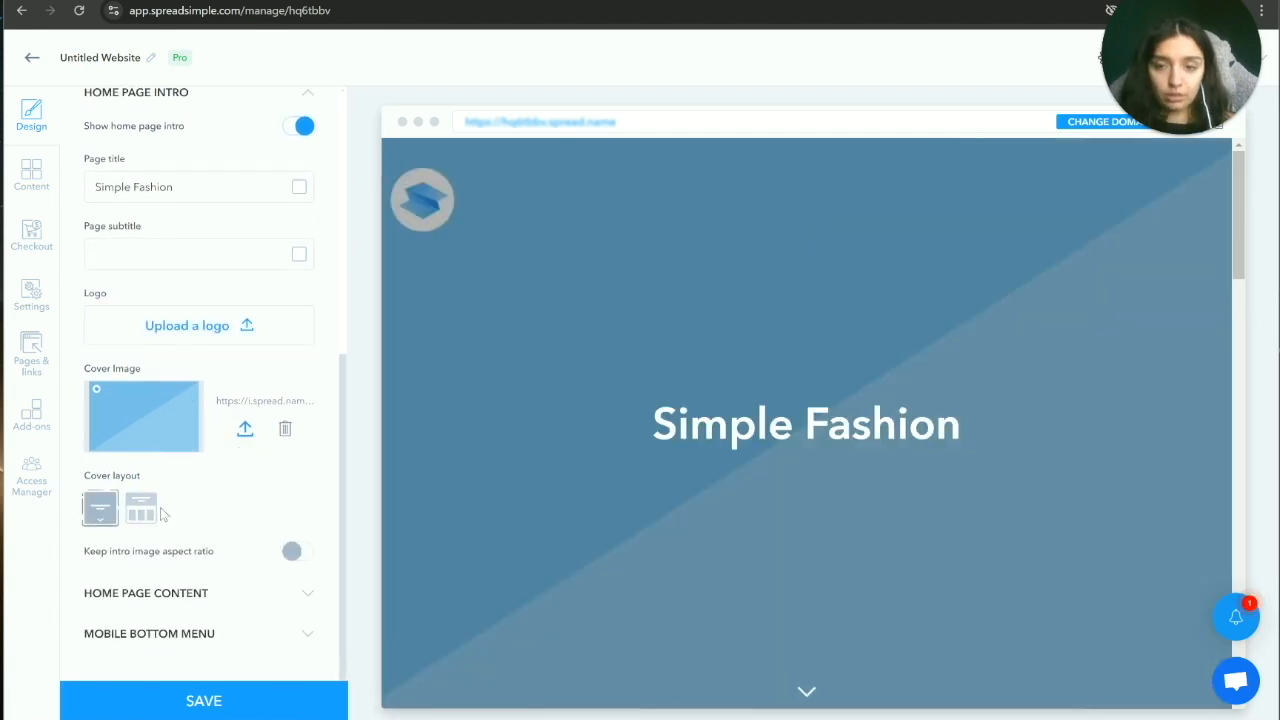
{"action": "scroll", "coordinate": [731, 531], "scroll_direction": "down", "scroll_amount": 4}
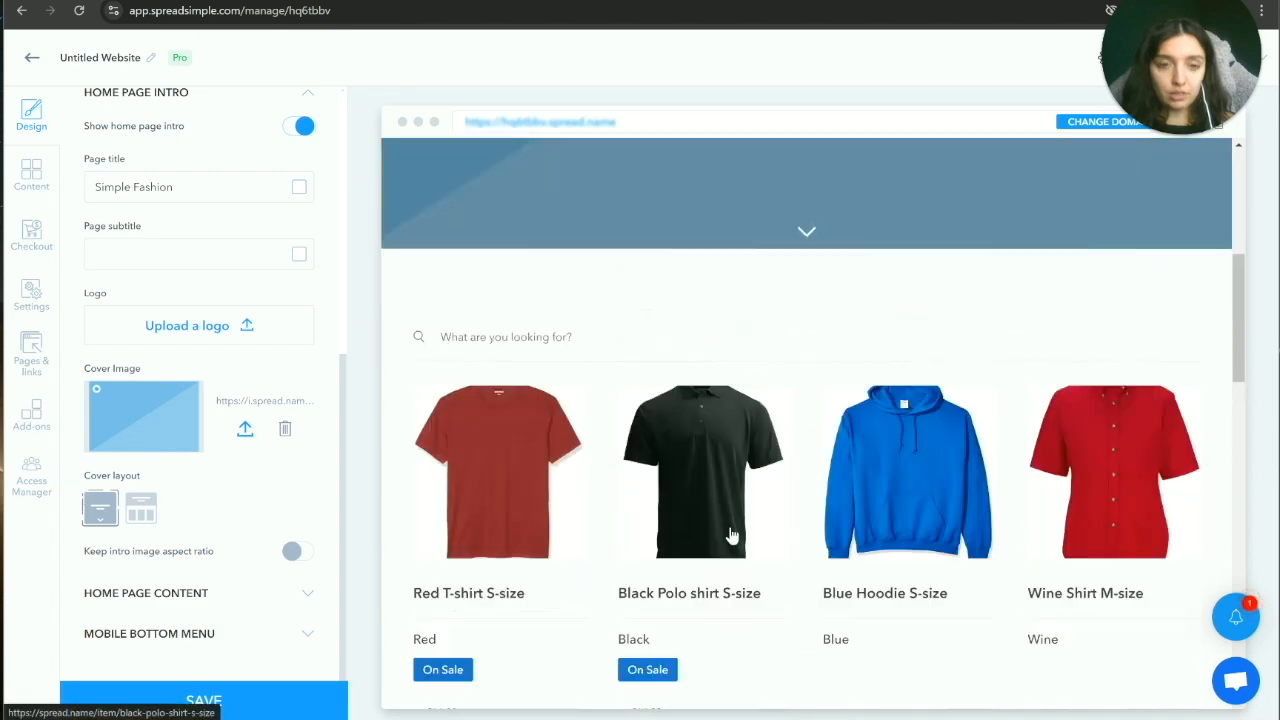
{"action": "scroll", "coordinate": [867, 499], "scroll_direction": "up", "scroll_amount": 4}
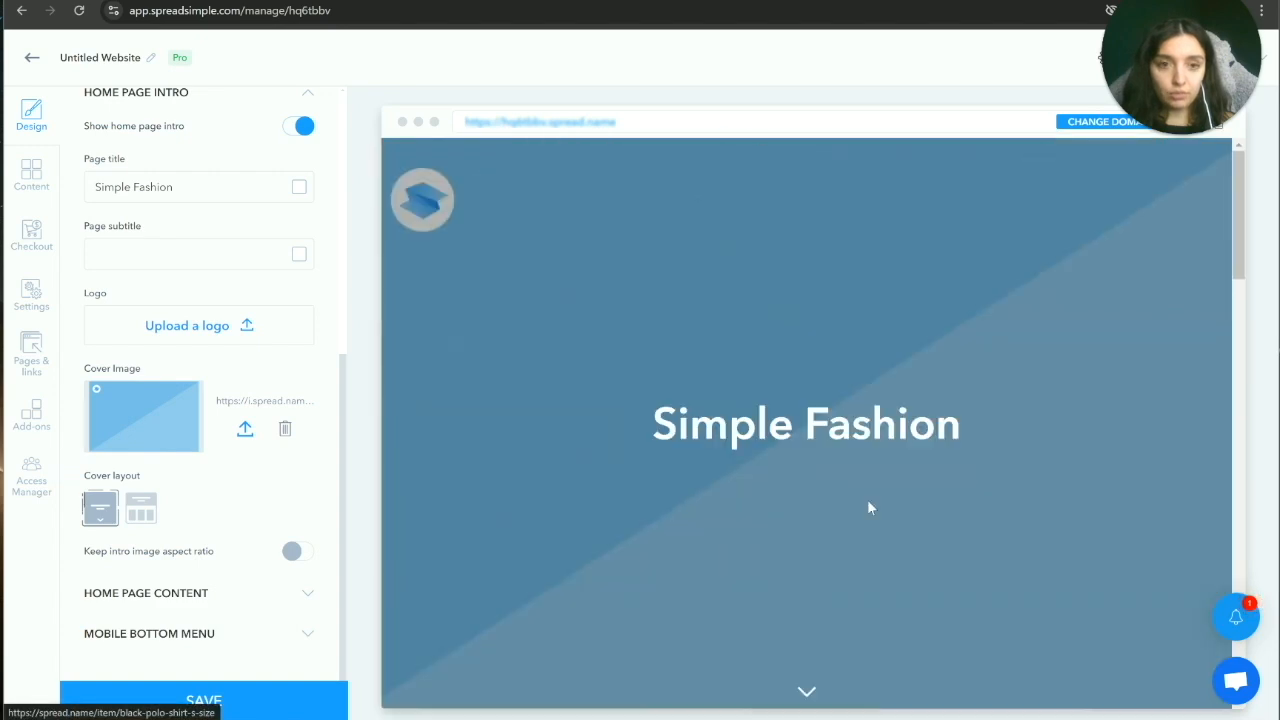
{"action": "left_click", "coordinate": [141, 512]}
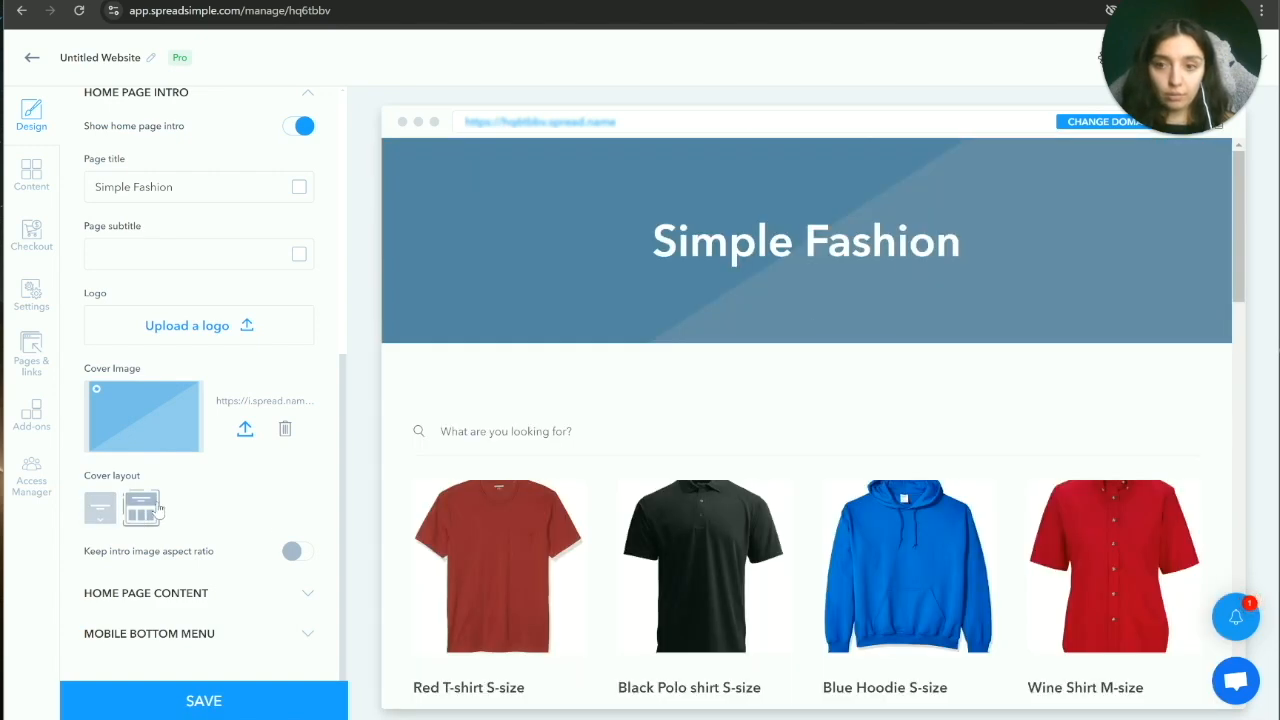
{"action": "scroll", "coordinate": [258, 535], "scroll_direction": "up", "scroll_amount": 5}
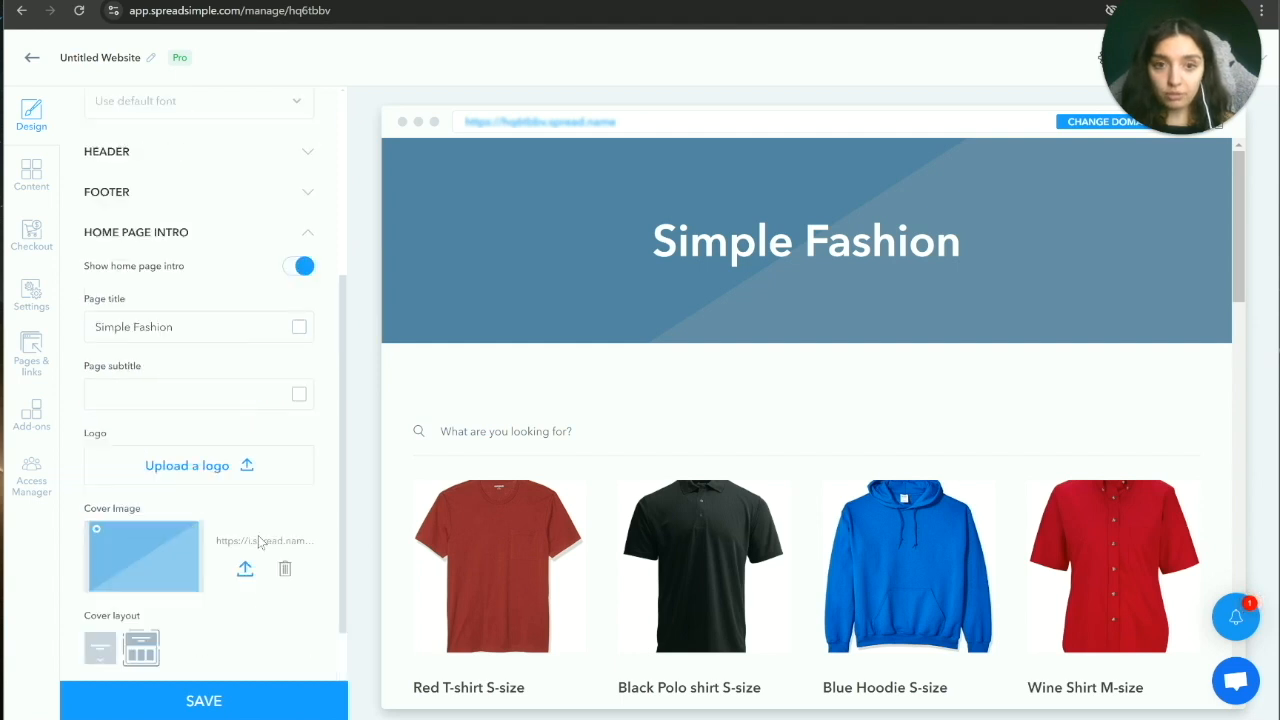
{"action": "scroll", "coordinate": [260, 549], "scroll_direction": "down", "scroll_amount": 5}
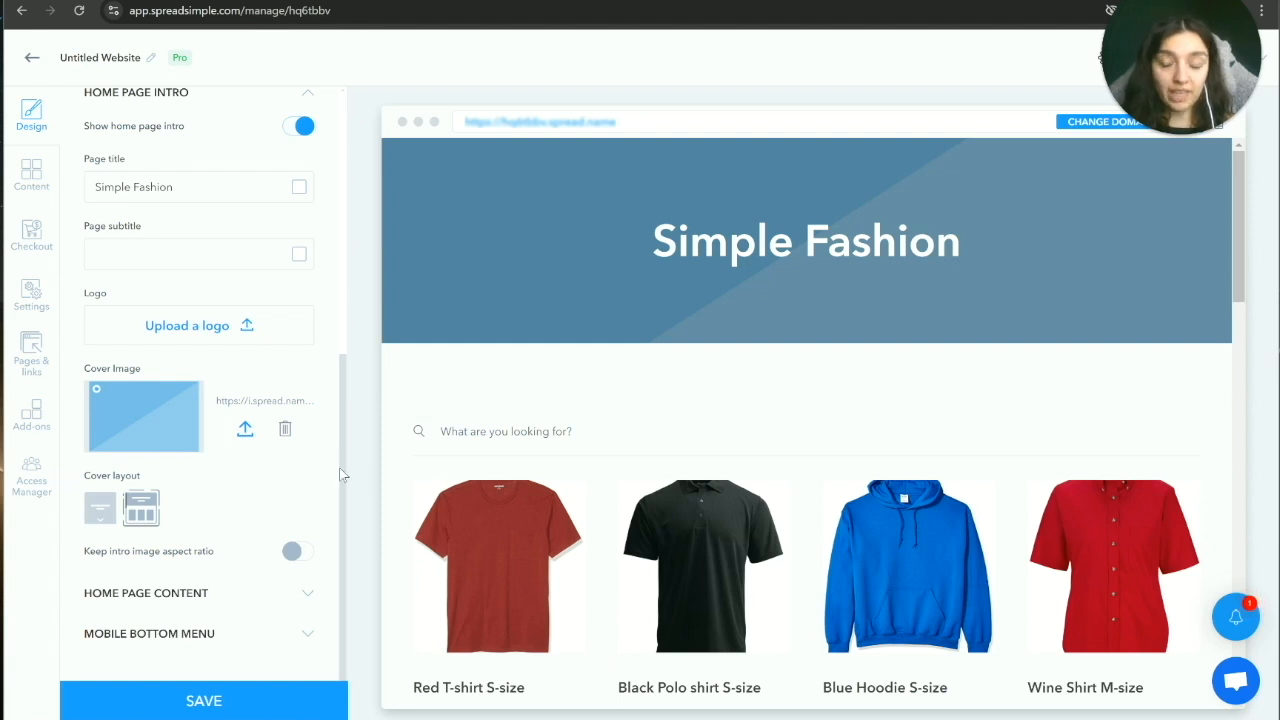
{"action": "left_click", "coordinate": [178, 598]}
{"action": "scroll", "coordinate": [185, 586], "scroll_direction": "down", "scroll_amount": 4}
Step: Enter 'Come back soon!' in the Text after cards editor below the product grid
{"action": "scroll", "coordinate": [286, 468], "scroll_direction": "down", "scroll_amount": 4}
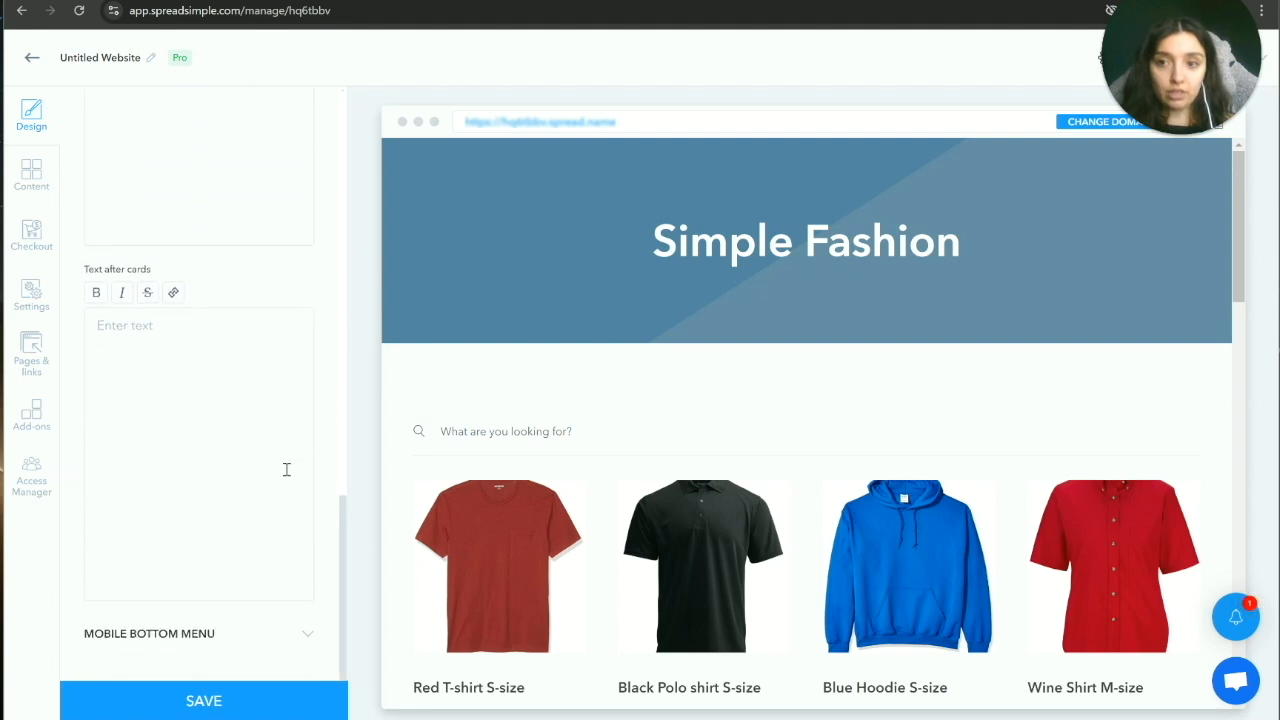
{"action": "scroll", "coordinate": [908, 663], "scroll_direction": "down", "scroll_amount": 10}
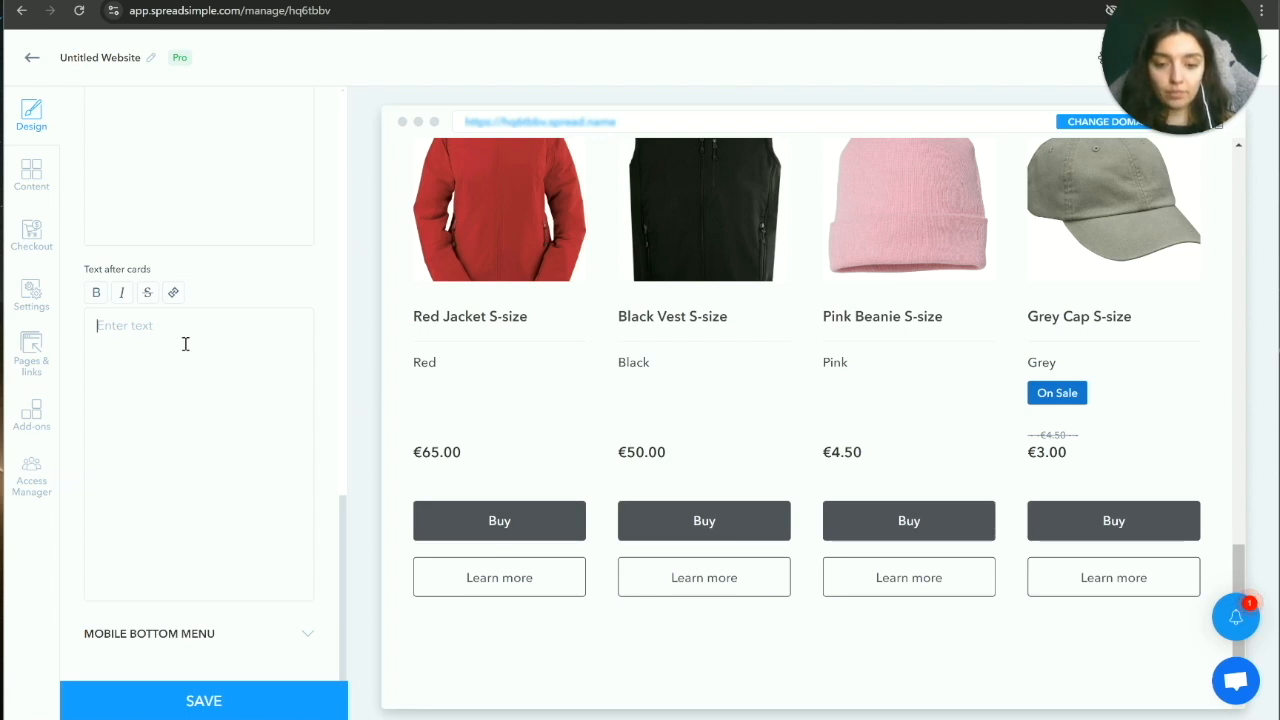
{"action": "type", "text": "Come"}
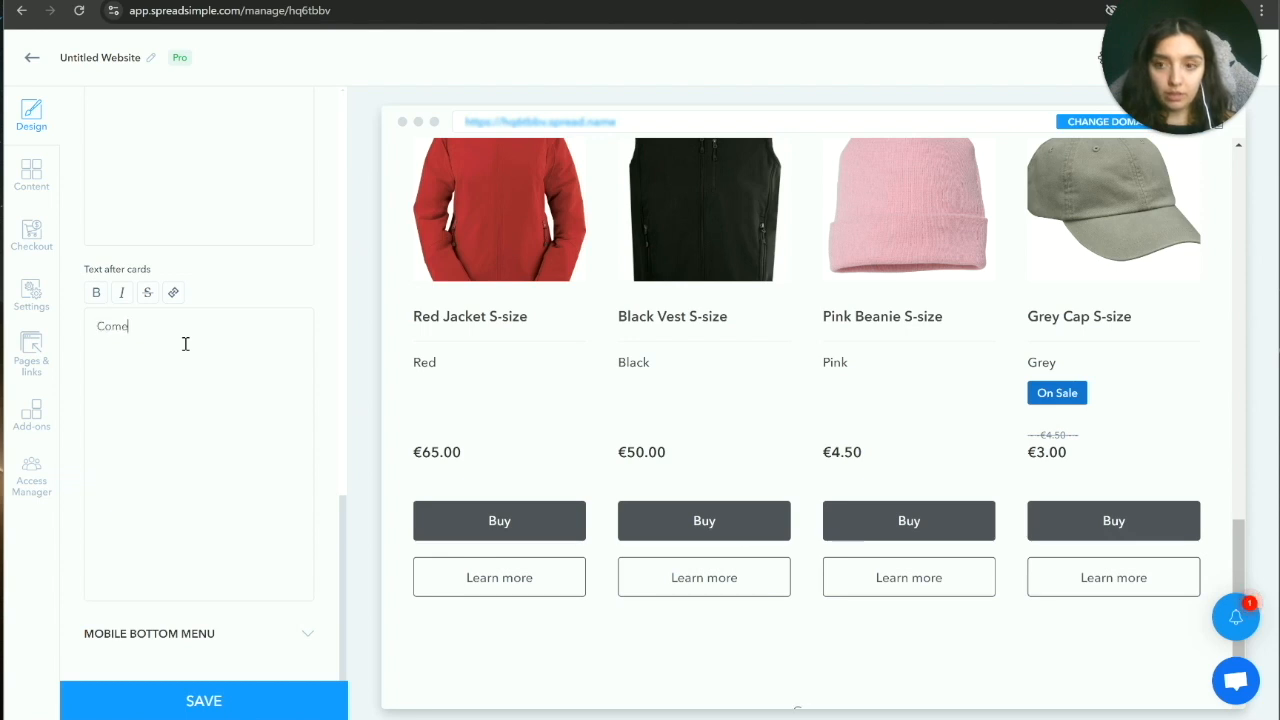
{"action": "type", "text": " back"}
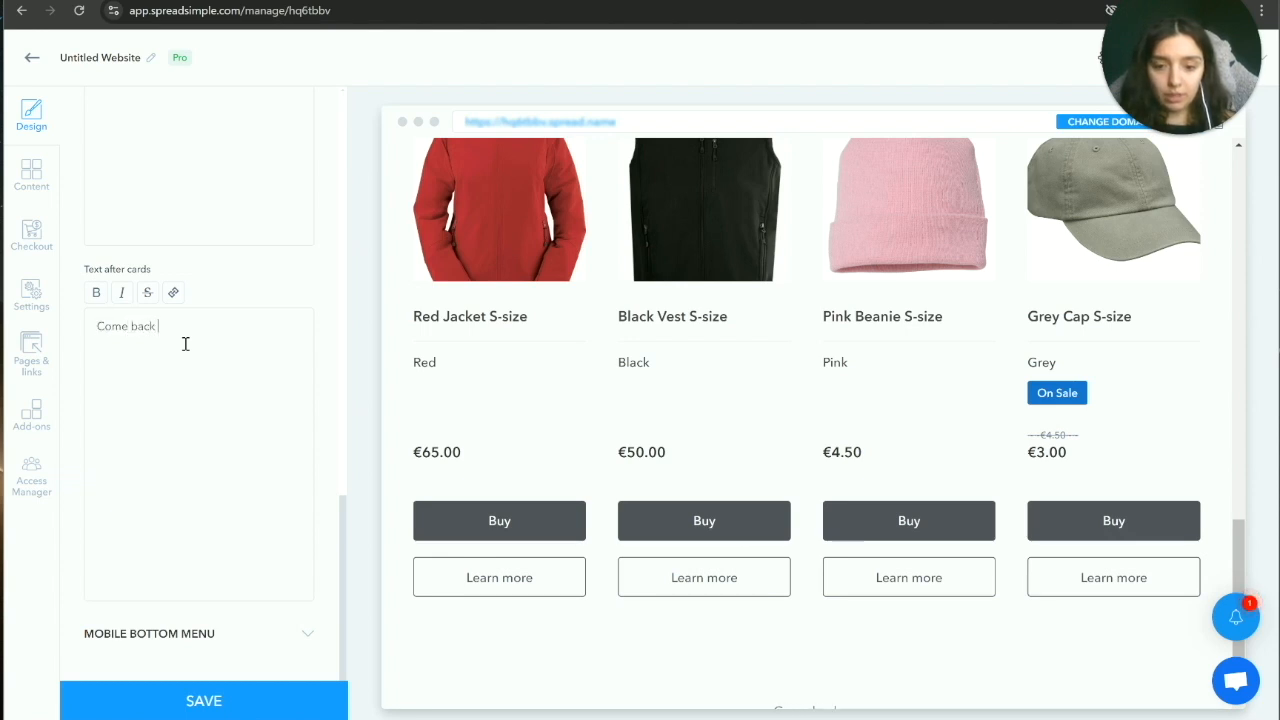
{"action": "type", "text": " soon!"}
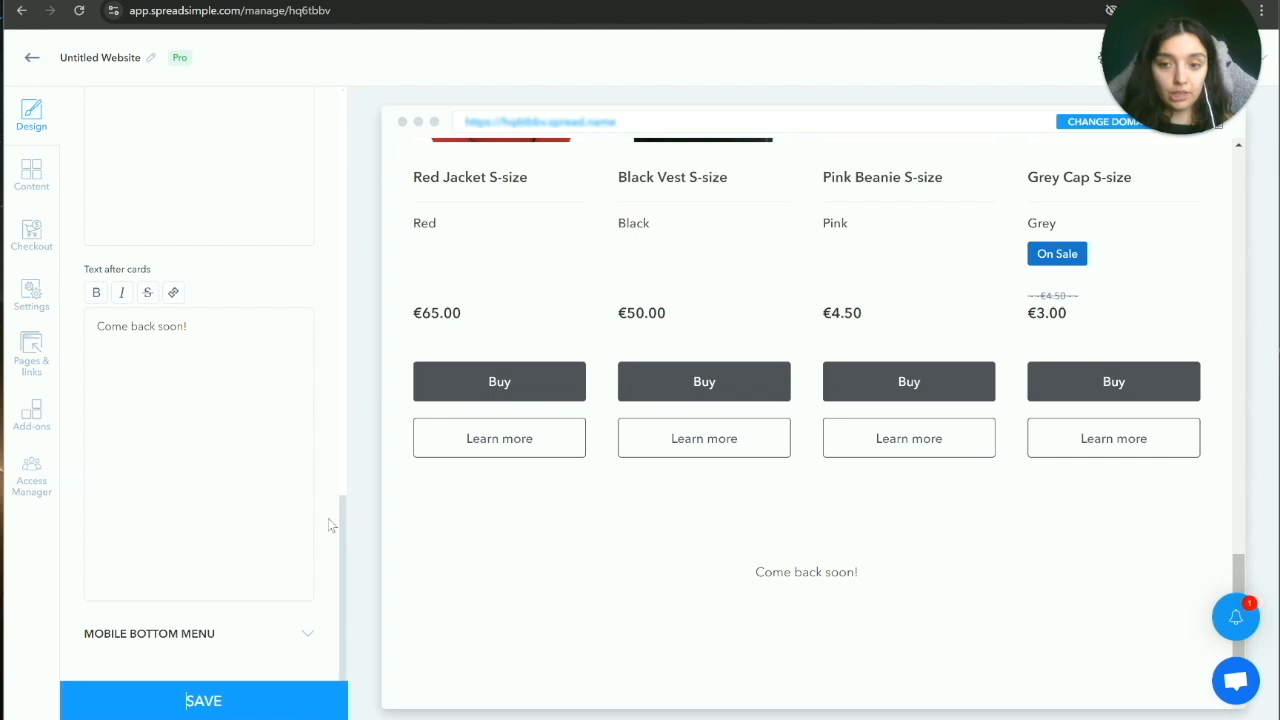
{"action": "scroll", "coordinate": [318, 450], "scroll_direction": "up", "scroll_amount": 15}
Step: Set the heading font to Open Sans and the website background to a light blue
{"action": "left_click", "coordinate": [297, 349]}
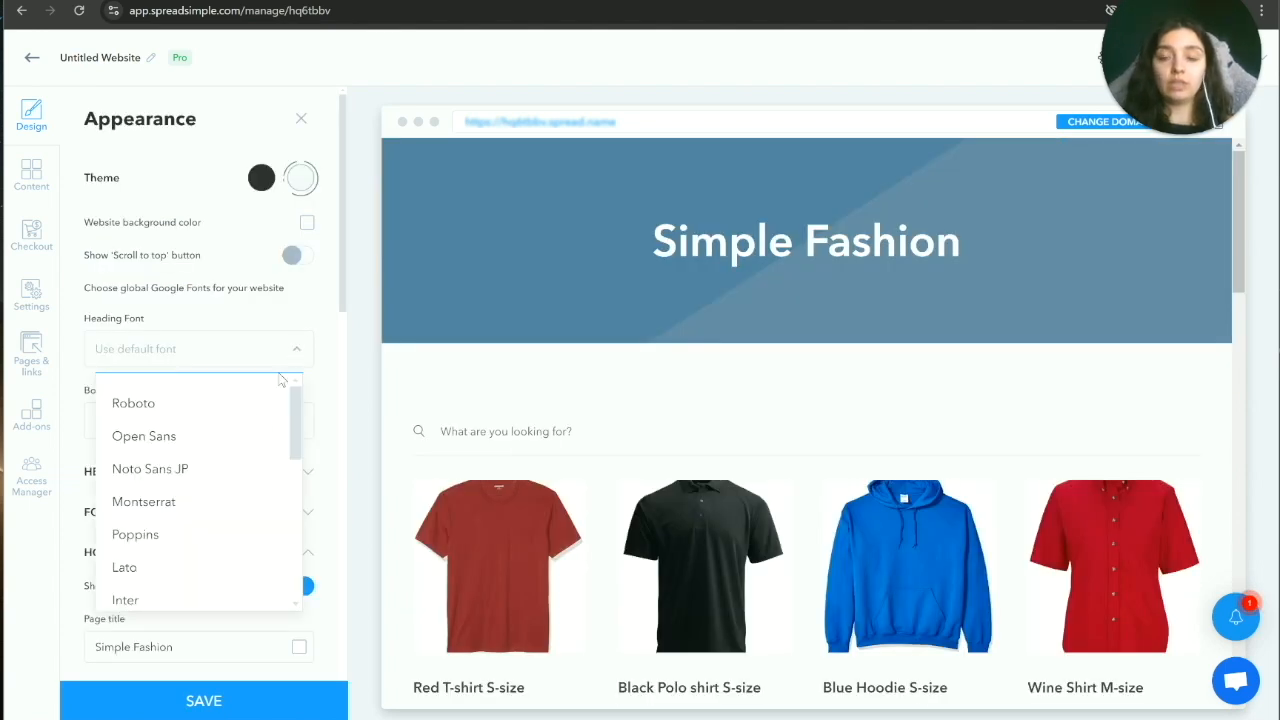
{"action": "left_click", "coordinate": [150, 437]}
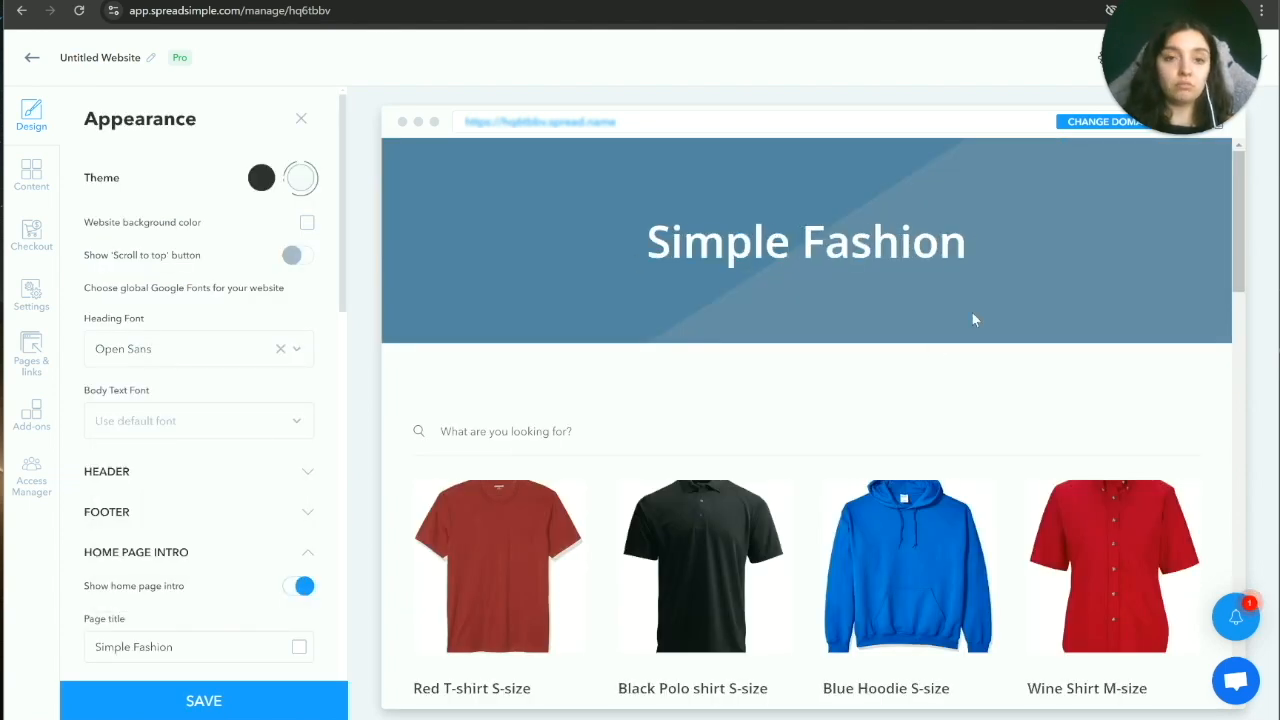
{"action": "left_click", "coordinate": [308, 224]}
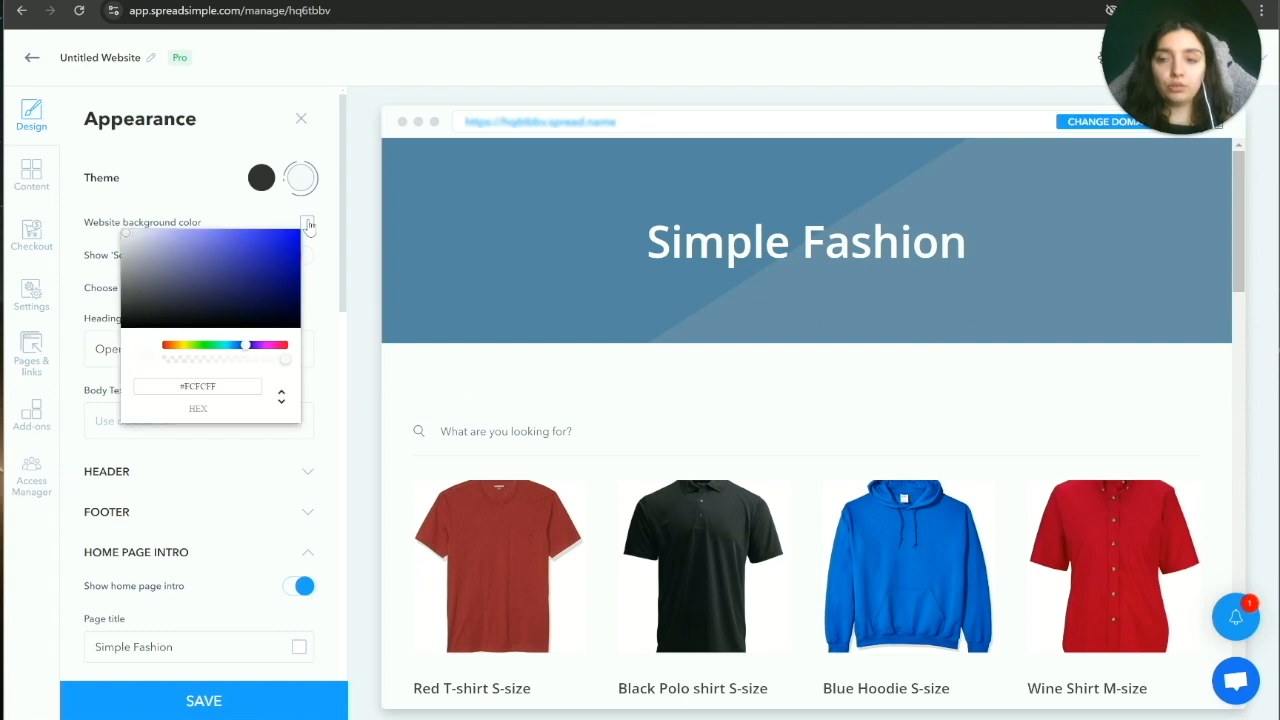
{"action": "left_click_drag", "start_coordinate": [130, 238], "coordinate": [238, 347]}
{"action": "left_click", "coordinate": [143, 243]}
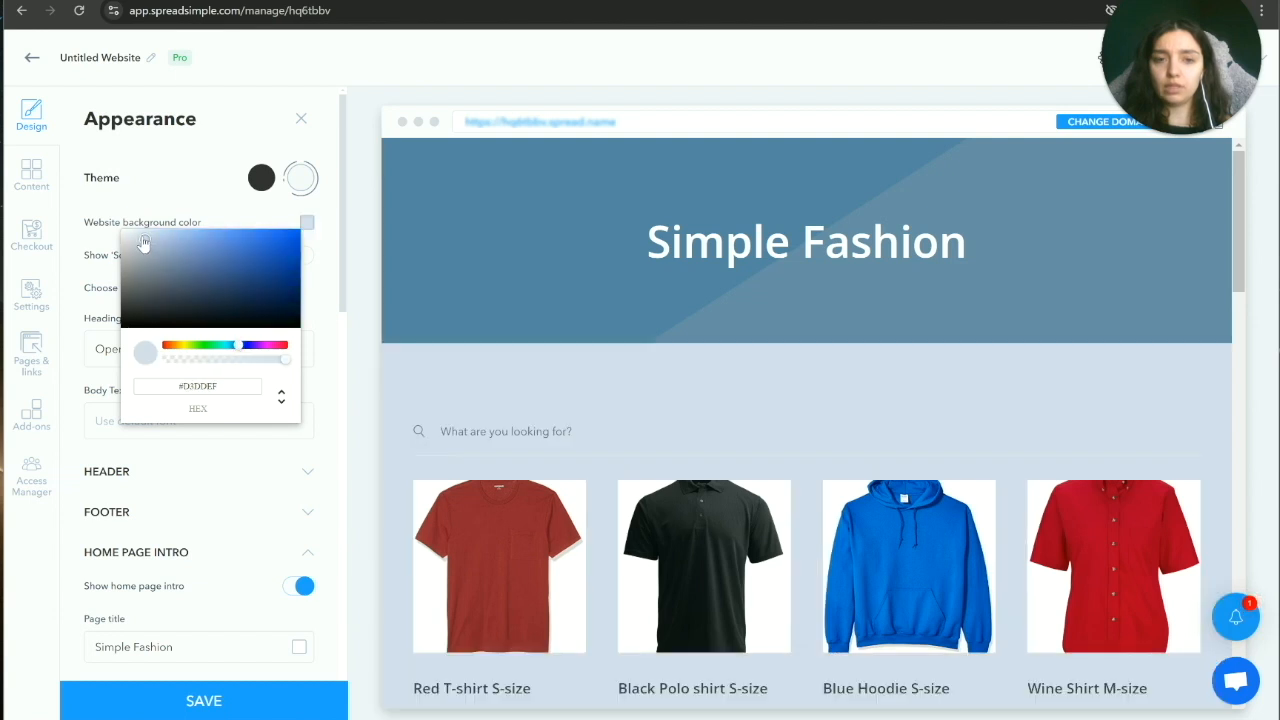
{"action": "left_click_drag", "start_coordinate": [143, 243], "coordinate": [136, 242]}
{"action": "left_click", "coordinate": [304, 315]}
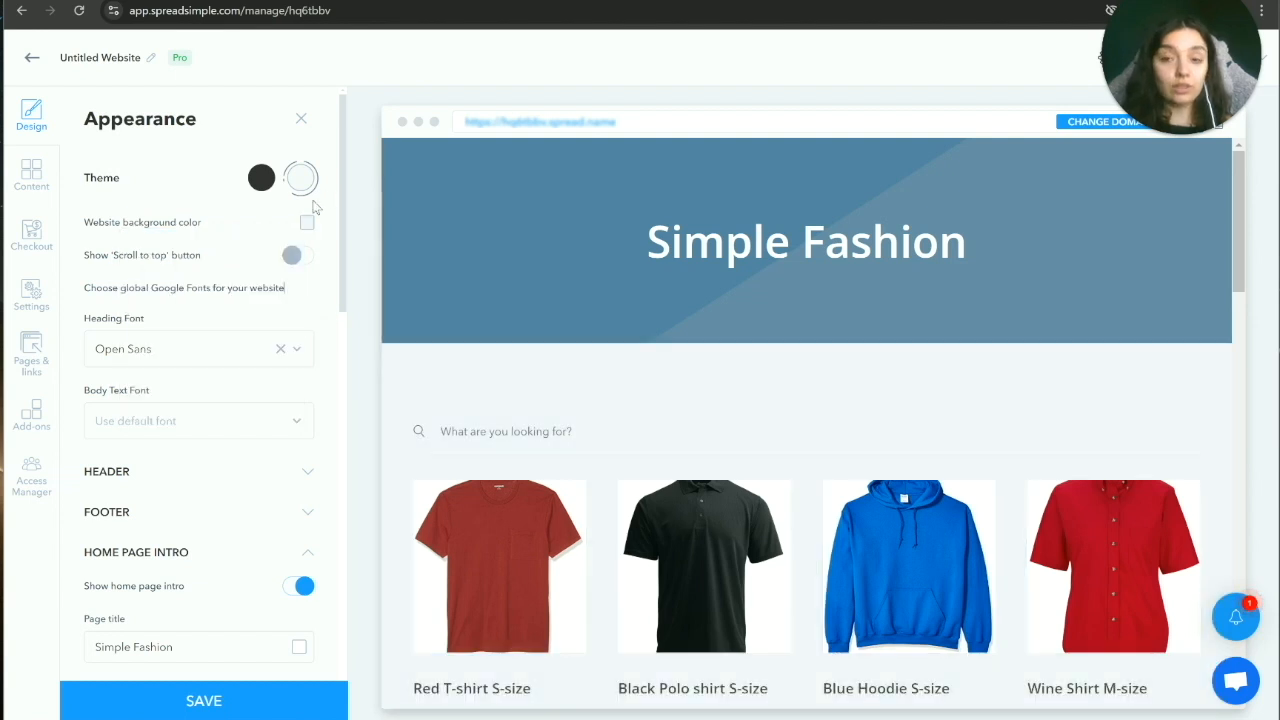
Step: Try the dark theme, then switch the site back to the light theme
{"action": "left_click", "coordinate": [261, 184]}
{"action": "scroll", "coordinate": [286, 330], "scroll_direction": "down", "scroll_amount": 3}
{"action": "scroll", "coordinate": [286, 330], "scroll_direction": "up", "scroll_amount": 3}
{"action": "left_click", "coordinate": [302, 180]}
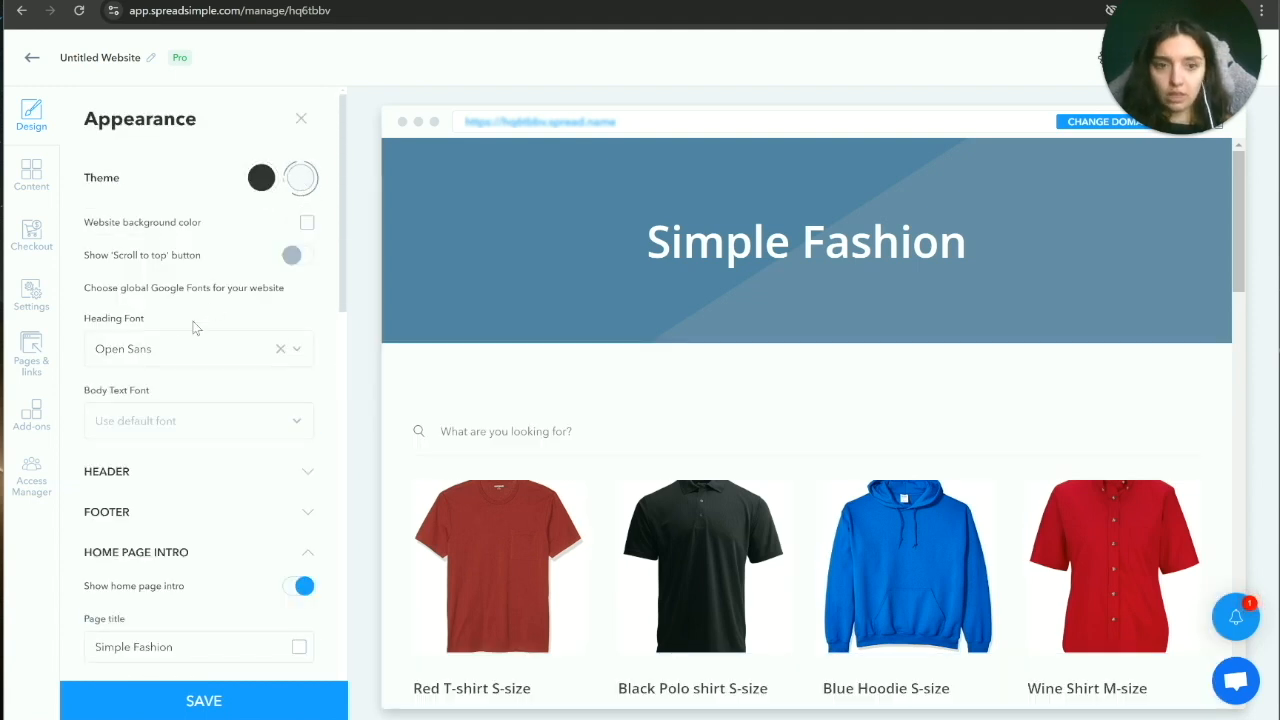
Step: Enable the scroll-to-top button, test it in the preview, and bring up Checkout settings
{"action": "left_click", "coordinate": [296, 259]}
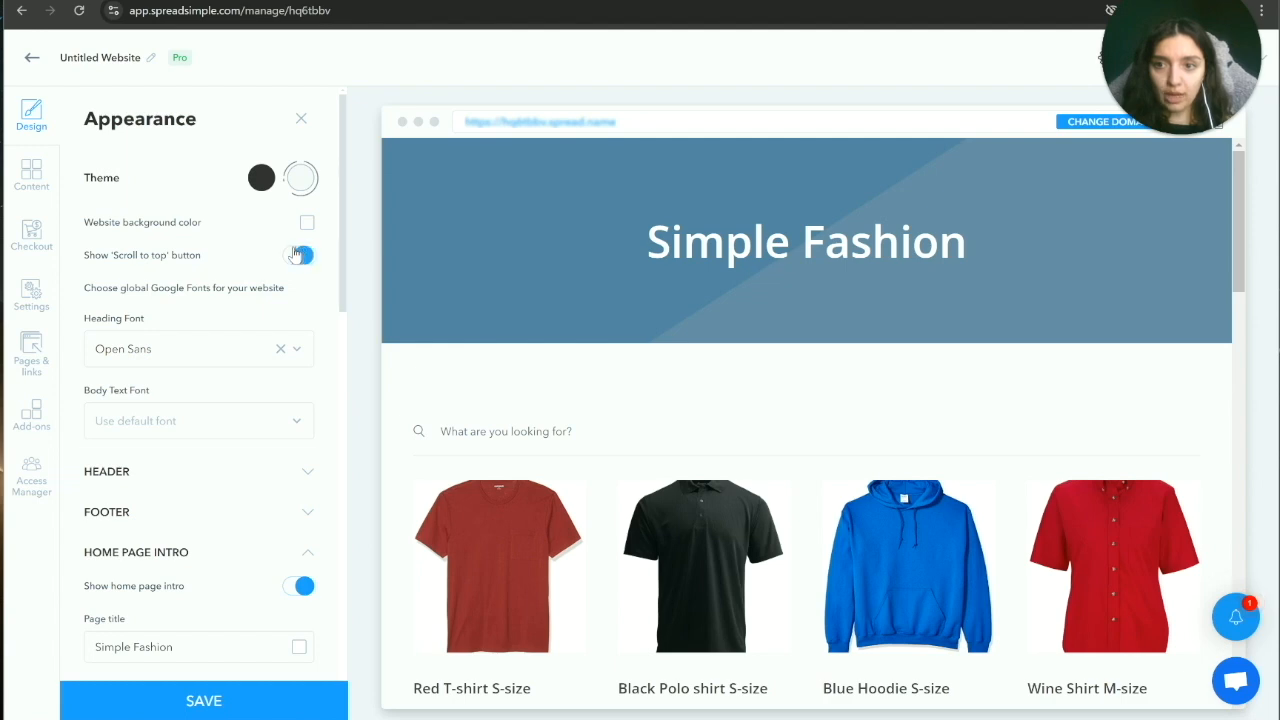
{"action": "scroll", "coordinate": [634, 374], "scroll_direction": "down", "scroll_amount": 10}
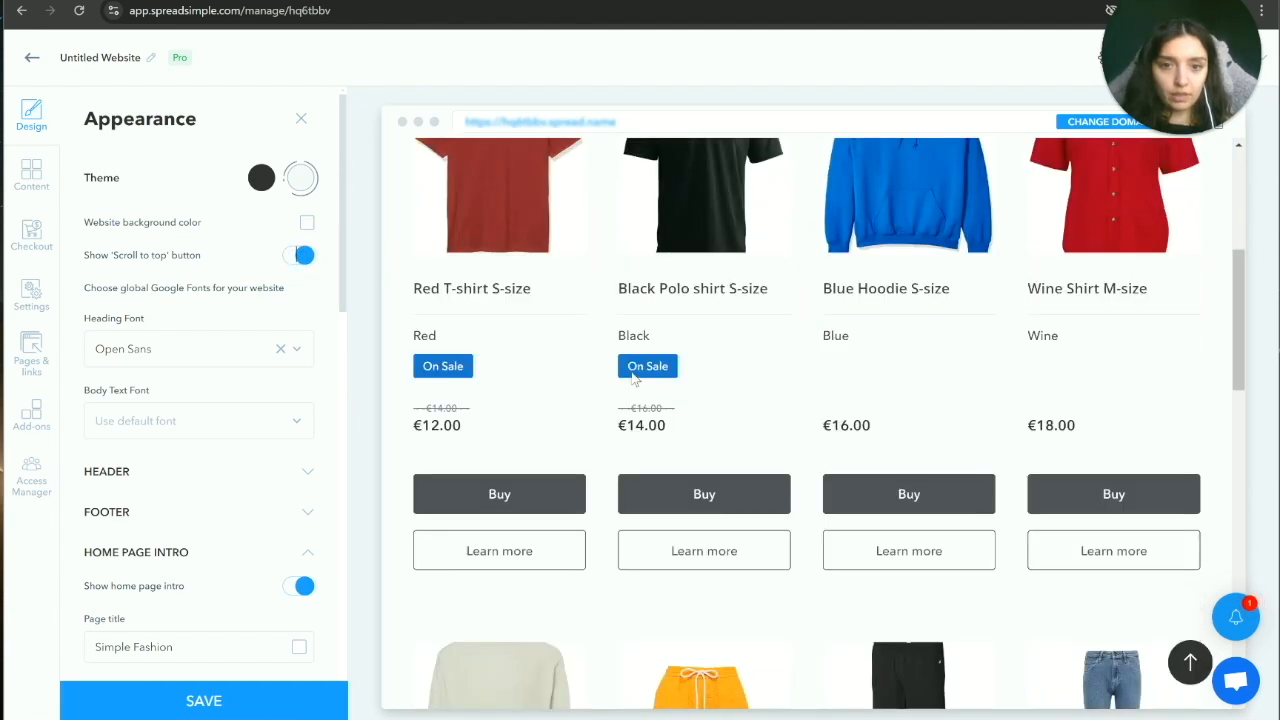
{"action": "left_click", "coordinate": [1188, 662]}
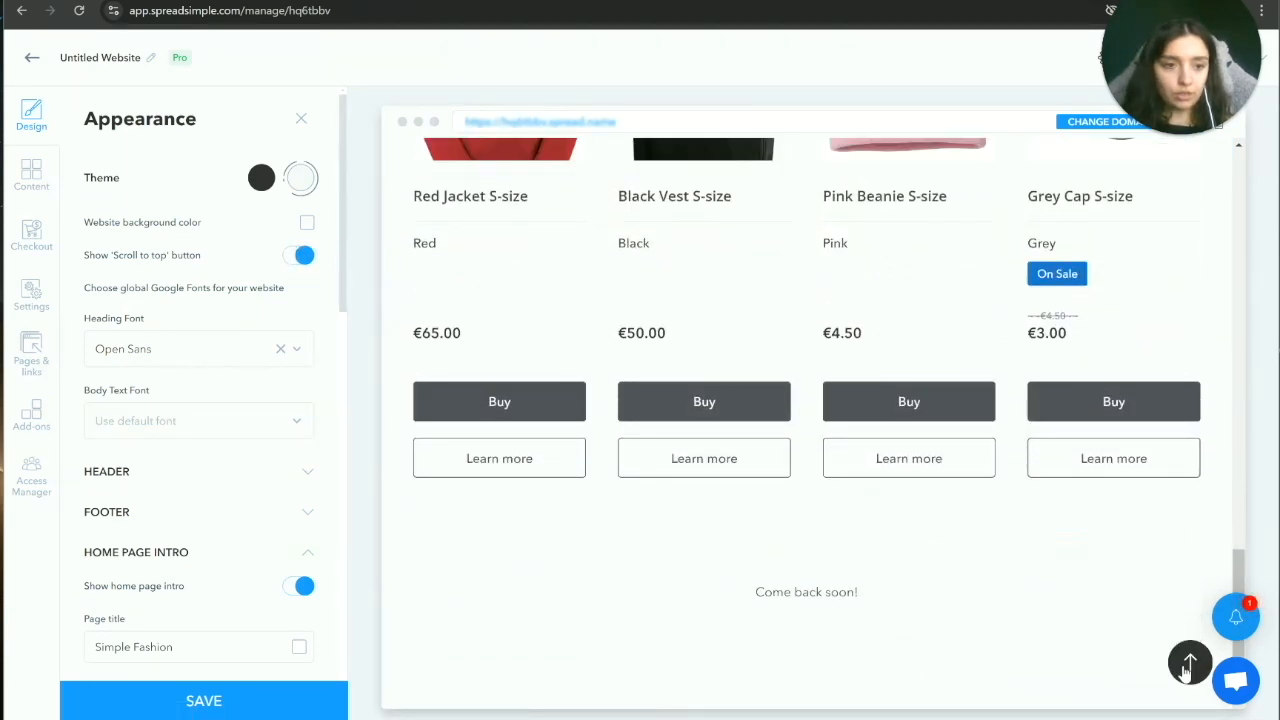
{"action": "scroll", "coordinate": [607, 618], "scroll_direction": "down", "scroll_amount": 2}
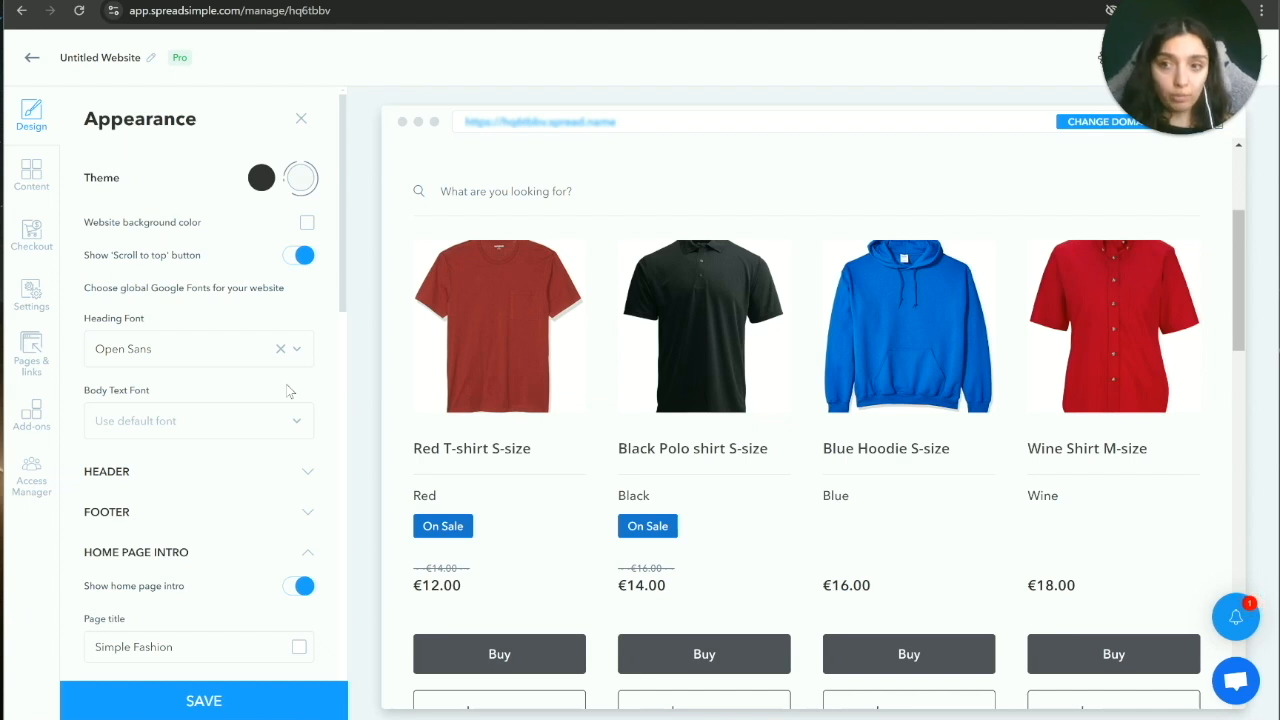
{"action": "left_click", "coordinate": [33, 240]}
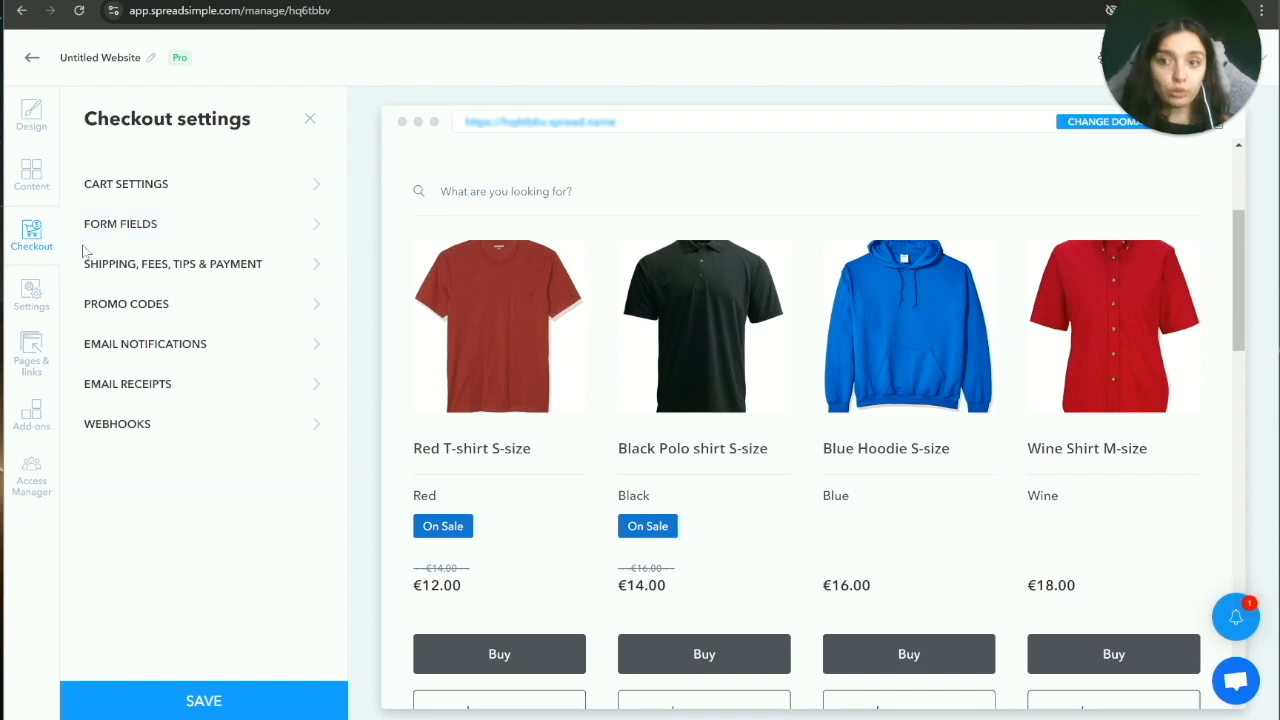
Step: Add a Red T-shirt to the preview cart from the Cart settings
{"action": "left_click", "coordinate": [236, 191]}
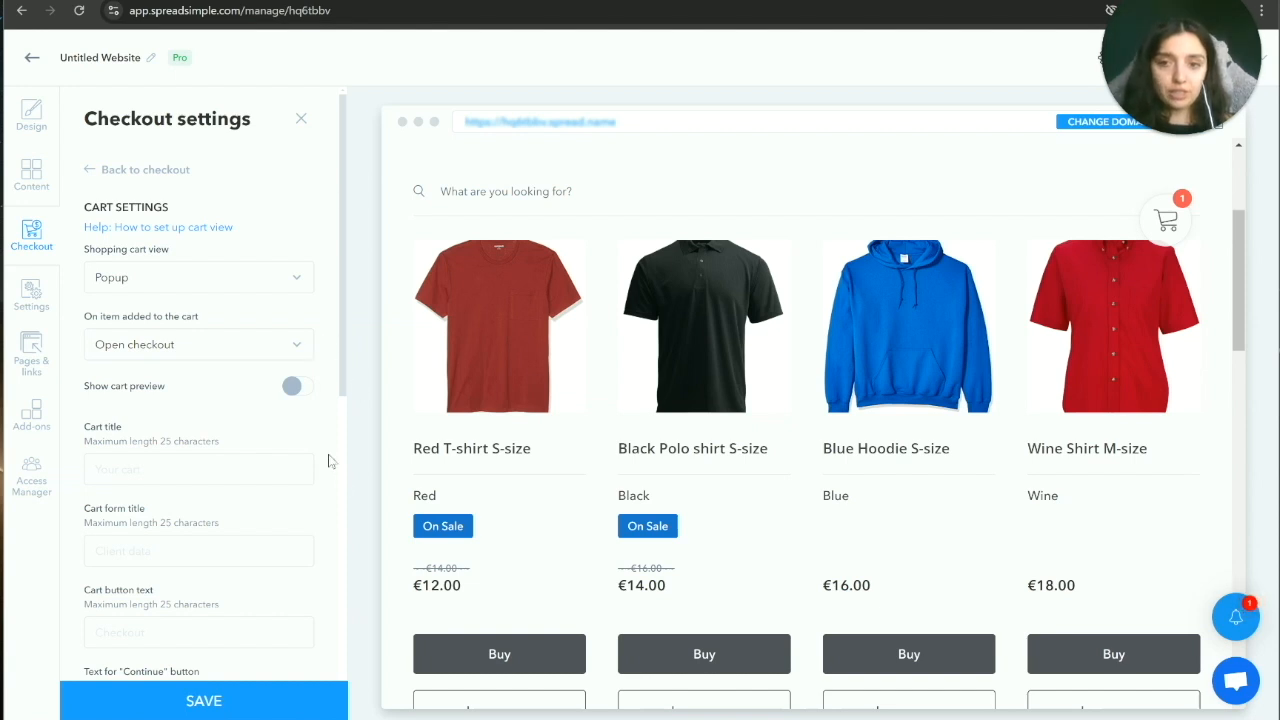
{"action": "left_click", "coordinate": [503, 656]}
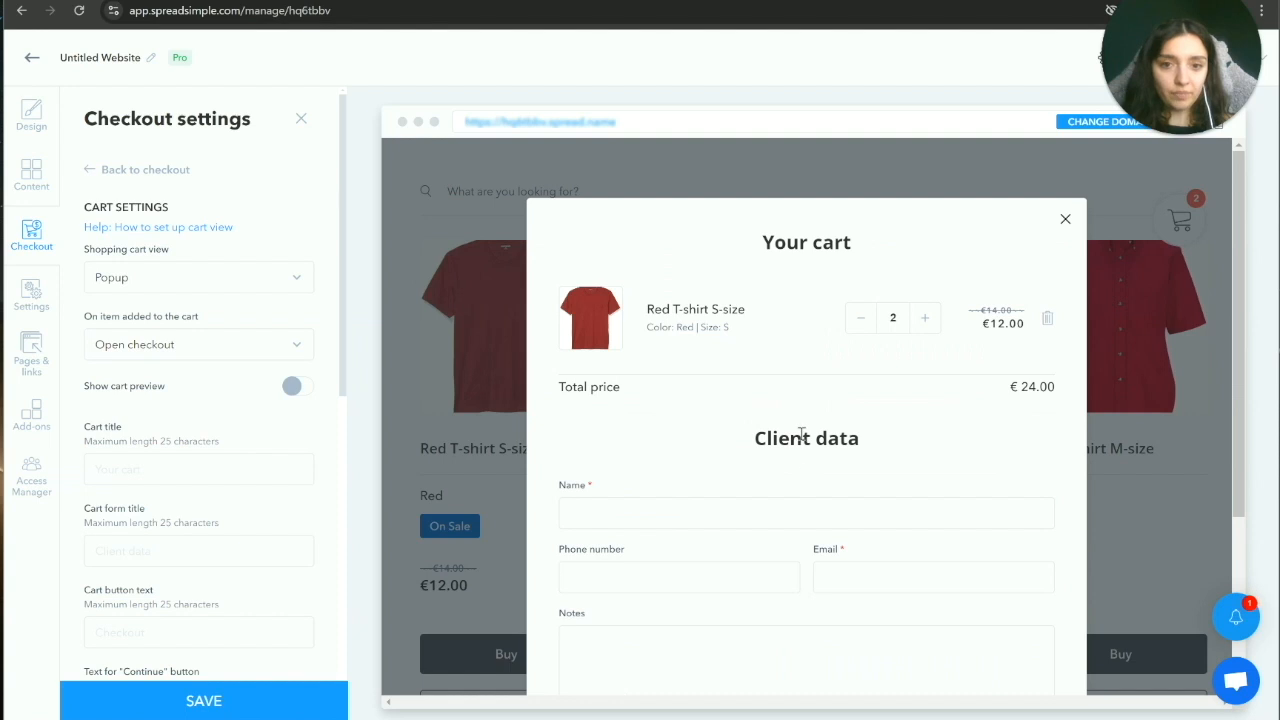
{"action": "scroll", "coordinate": [806, 449], "scroll_direction": "down", "scroll_amount": 1}
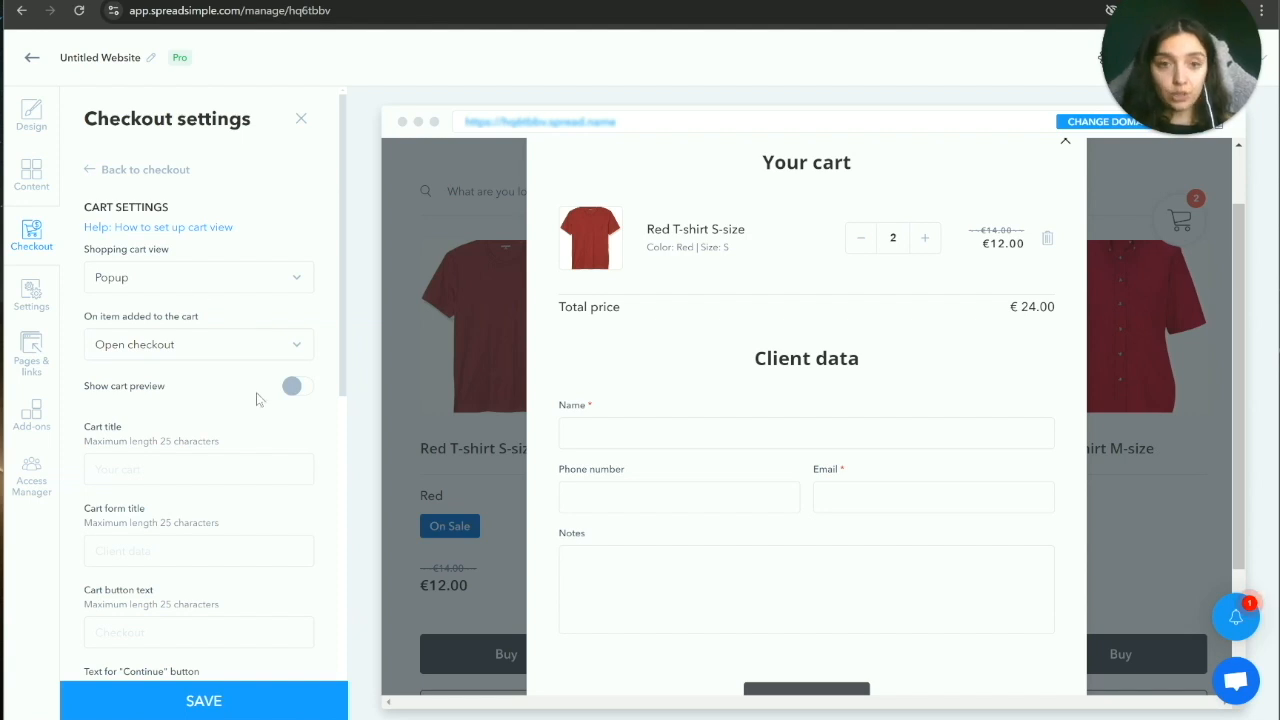
Step: Try the Page cart view, keep opening checkout on add, and restore the Popup view
{"action": "left_click", "coordinate": [275, 285]}
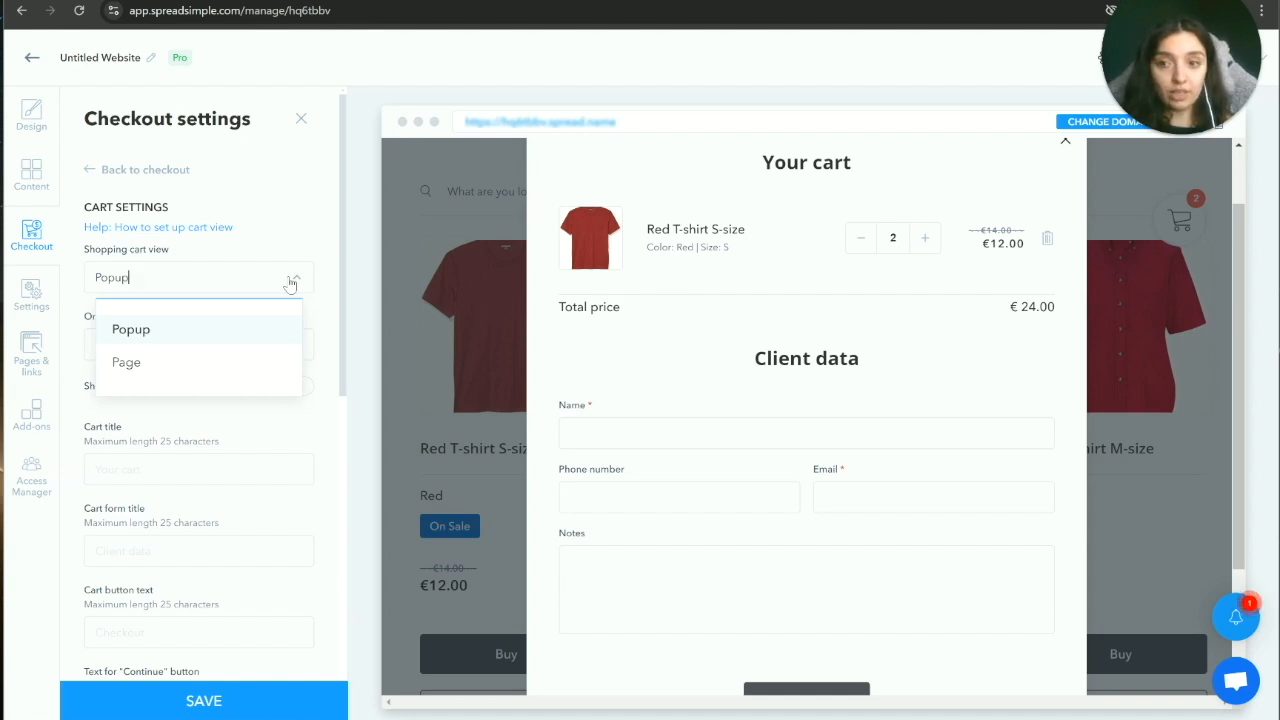
{"action": "left_click", "coordinate": [124, 366]}
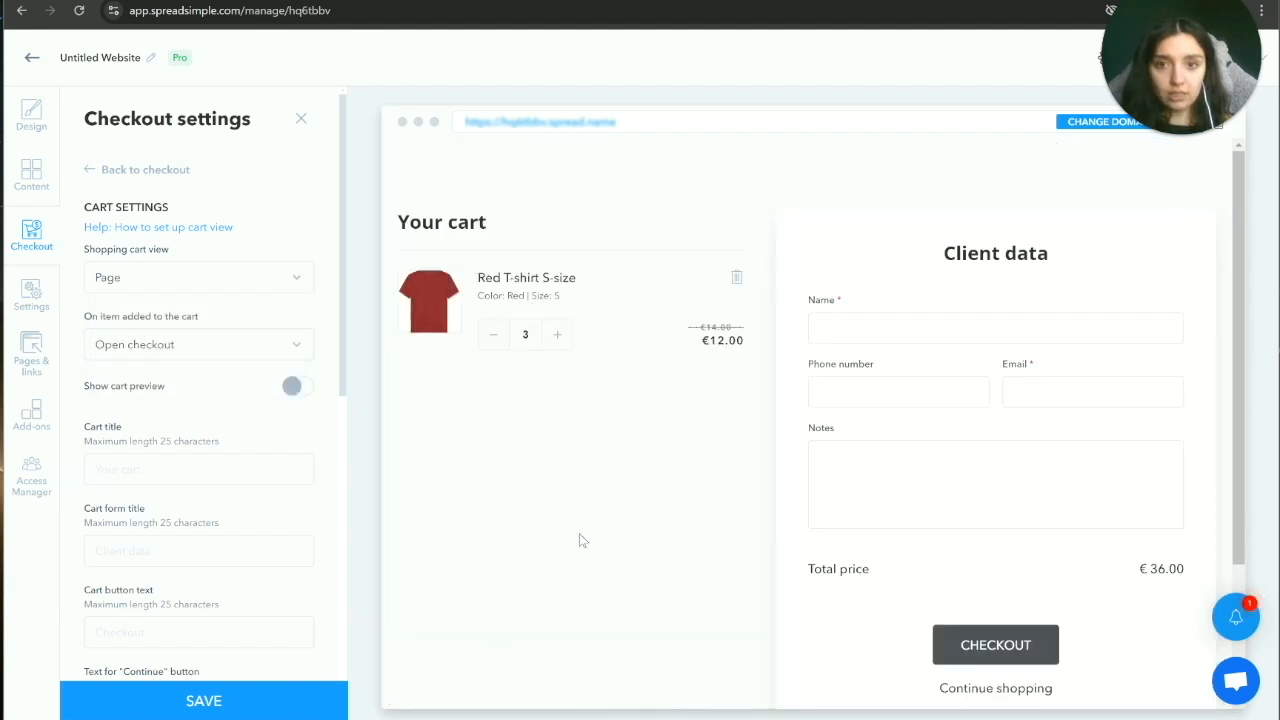
{"action": "left_click", "coordinate": [293, 348]}
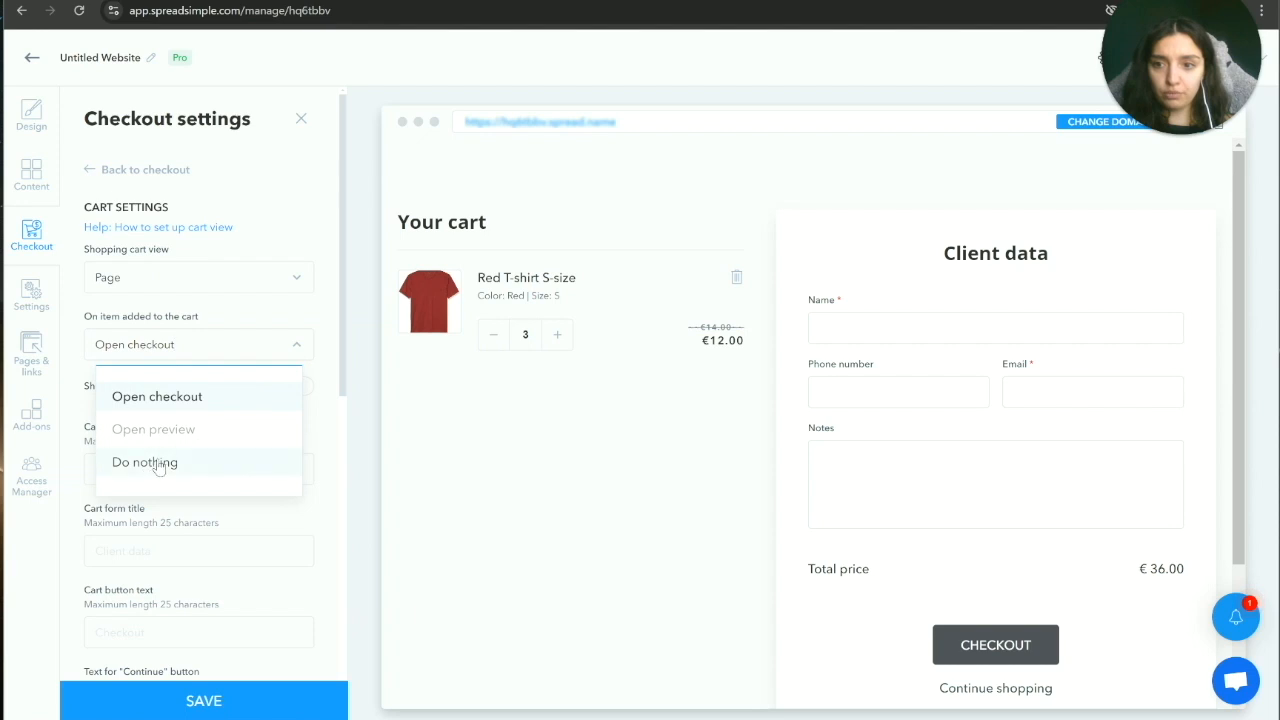
{"action": "left_click", "coordinate": [293, 310]}
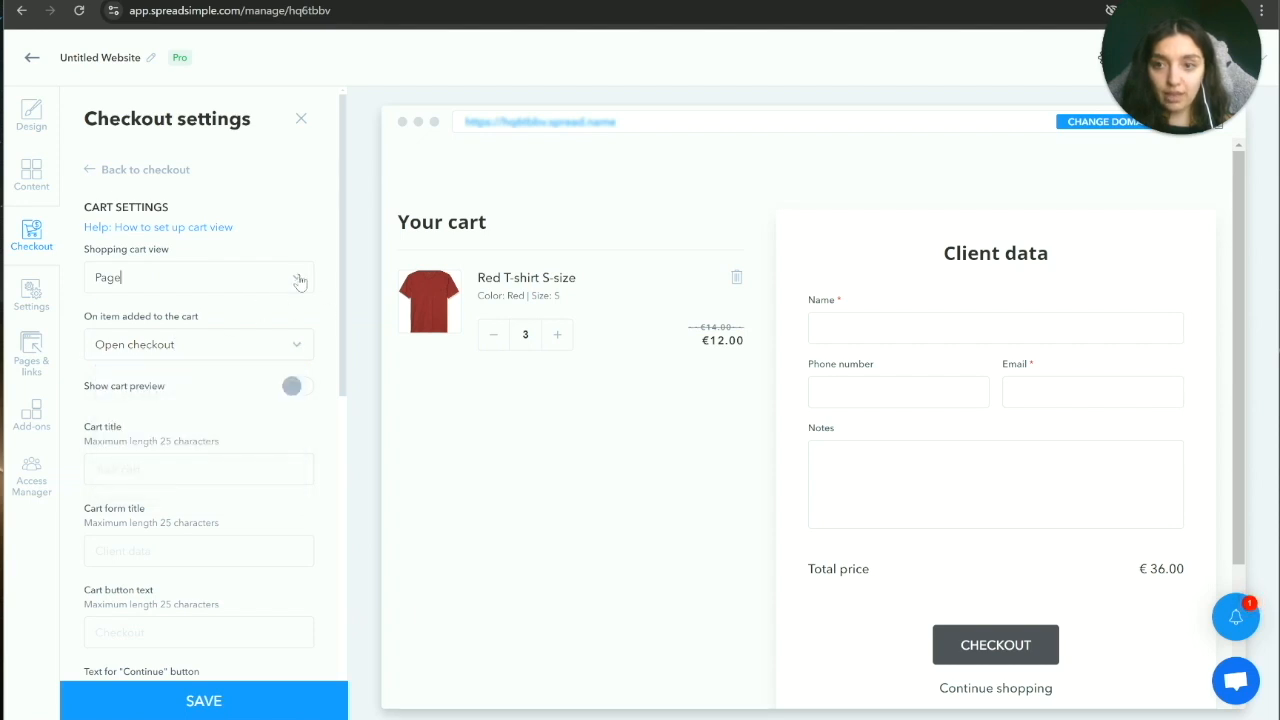
{"action": "left_click", "coordinate": [299, 279]}
{"action": "left_click", "coordinate": [234, 327]}
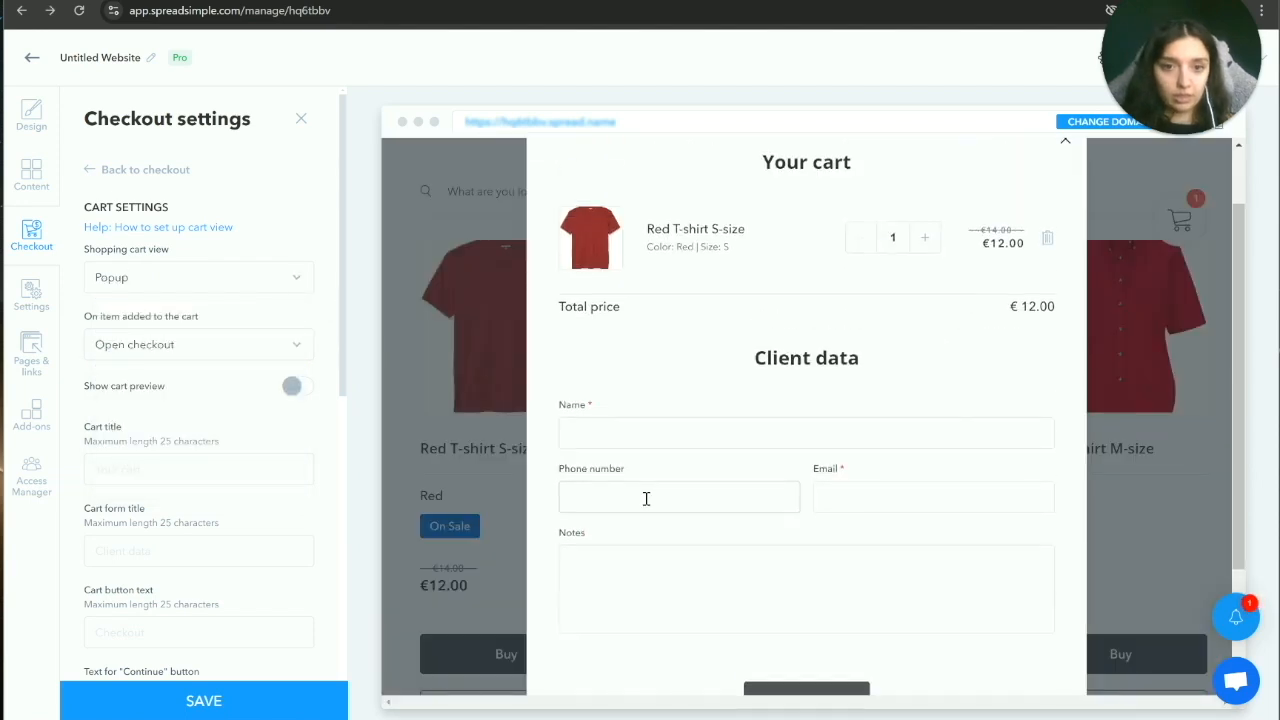
Step: Look over the cart title and remaining cart settings, then return to the checkout sections
{"action": "left_click", "coordinate": [310, 458]}
{"action": "scroll", "coordinate": [310, 452], "scroll_direction": "down", "scroll_amount": 2}
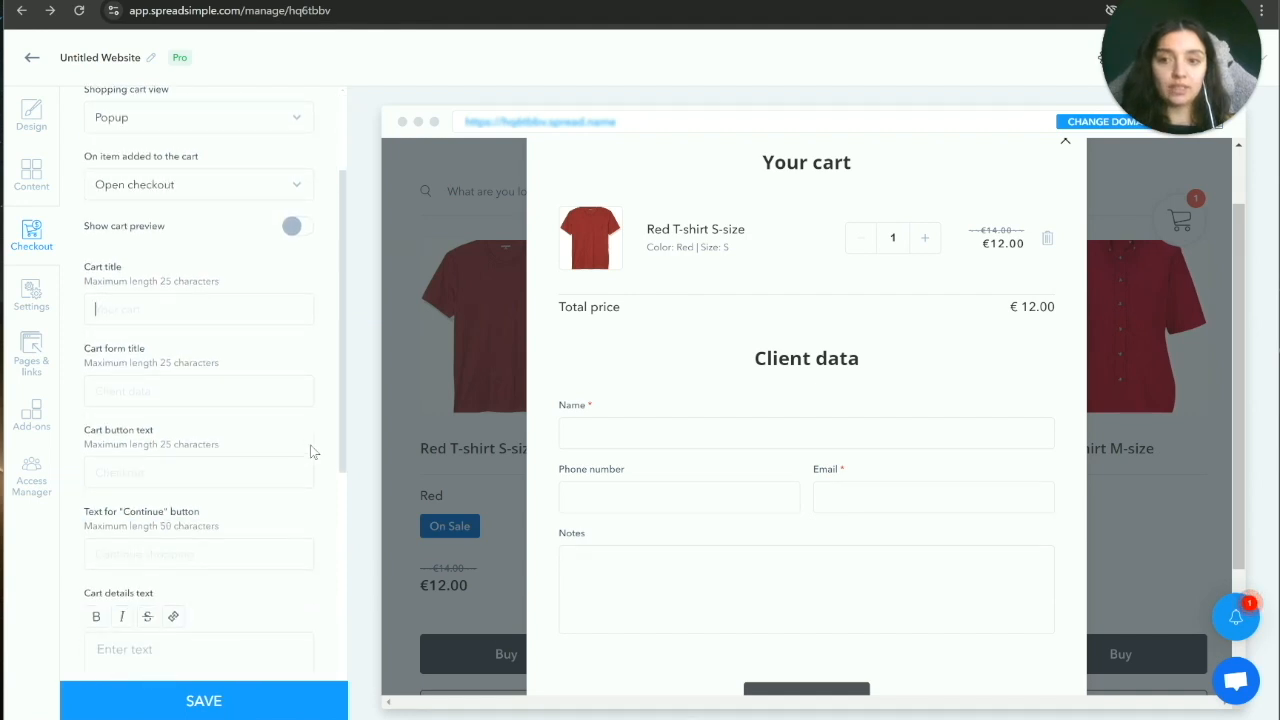
{"action": "scroll", "coordinate": [587, 510], "scroll_direction": "down", "scroll_amount": 2}
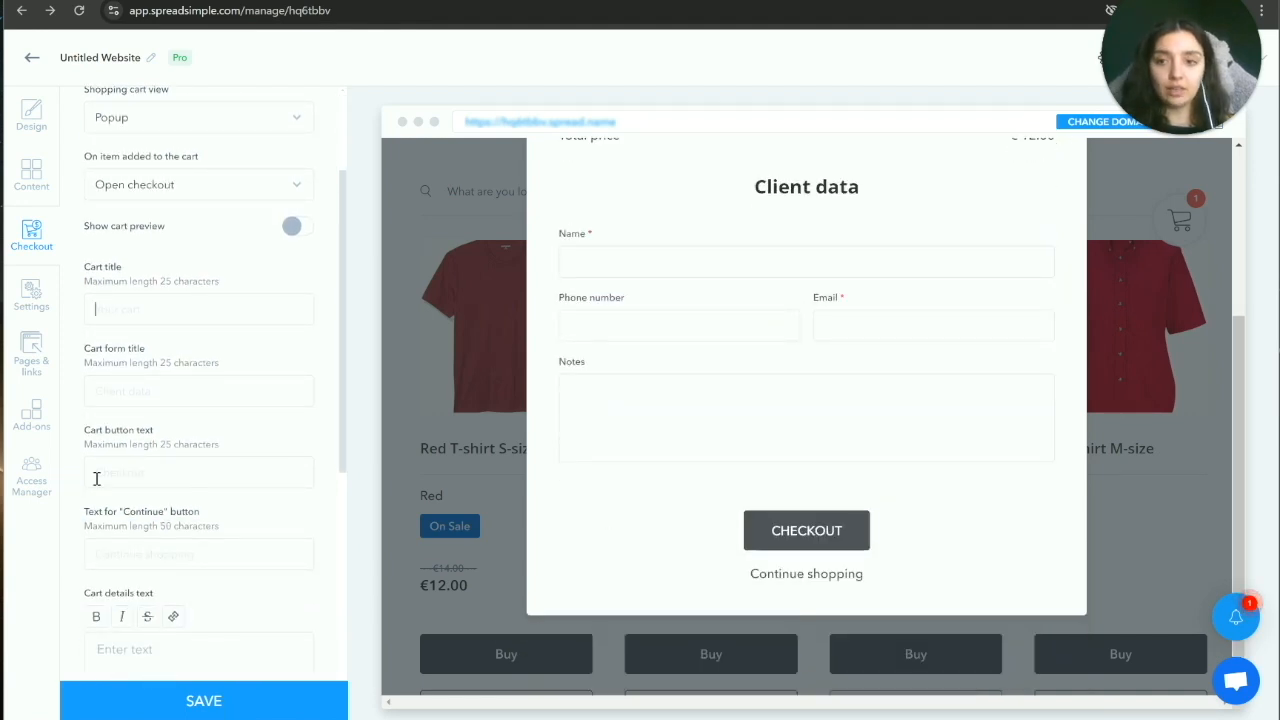
{"action": "scroll", "coordinate": [613, 515], "scroll_direction": "up", "scroll_amount": 1}
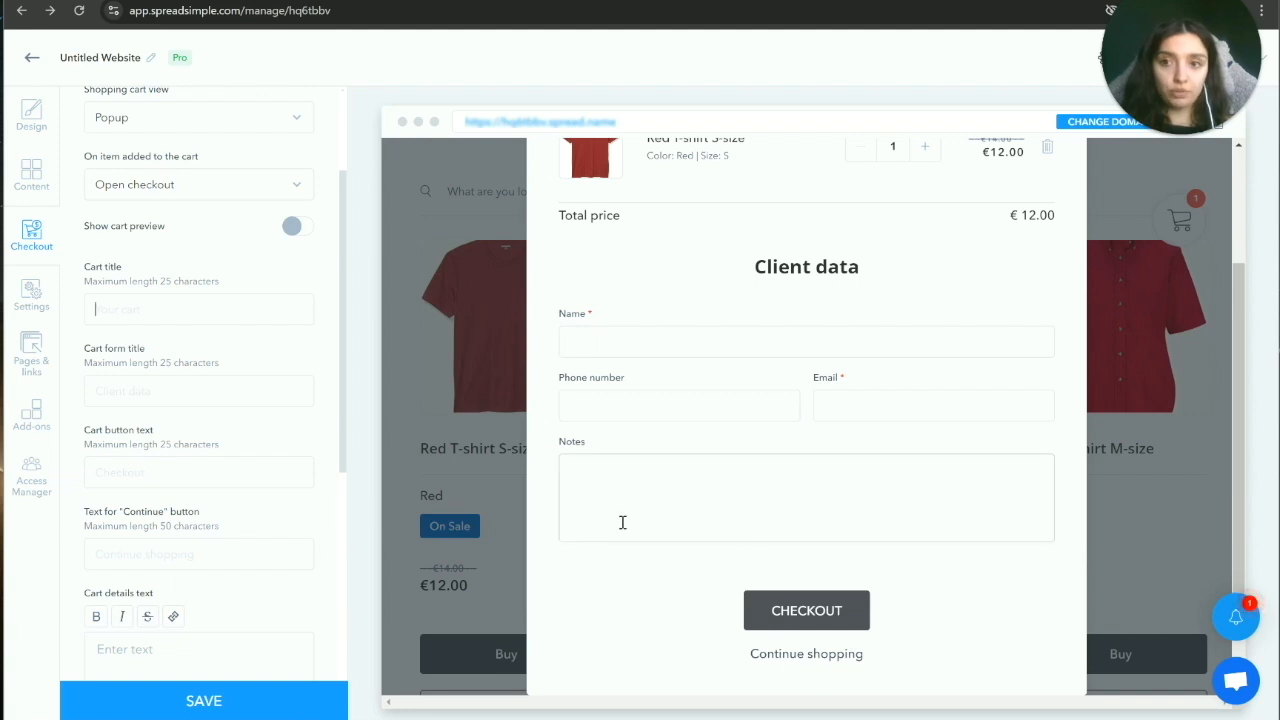
{"action": "scroll", "coordinate": [309, 531], "scroll_direction": "up", "scroll_amount": 2}
{"action": "left_click", "coordinate": [302, 120]}
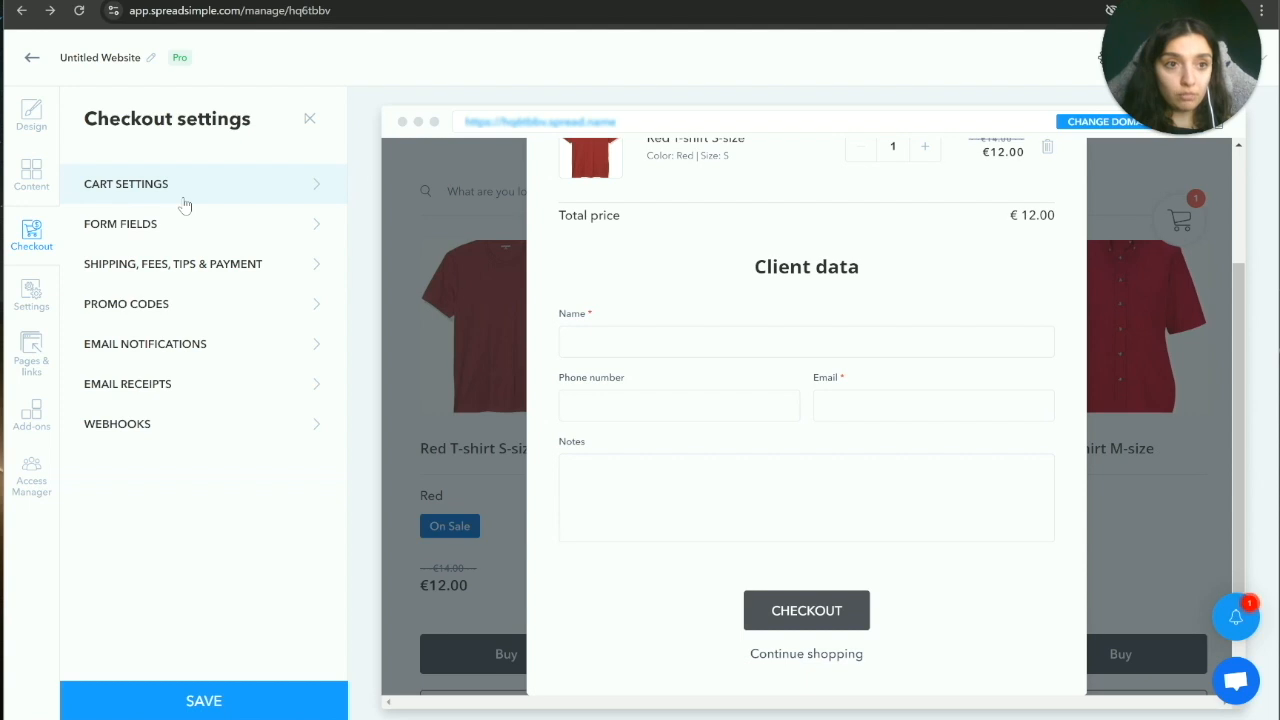
Step: Filter the Add-ons catalogue to the Payment Gateway category, listing PayPal, Stripe, Razorpay and Cash on delivery
{"action": "left_click", "coordinate": [33, 415]}
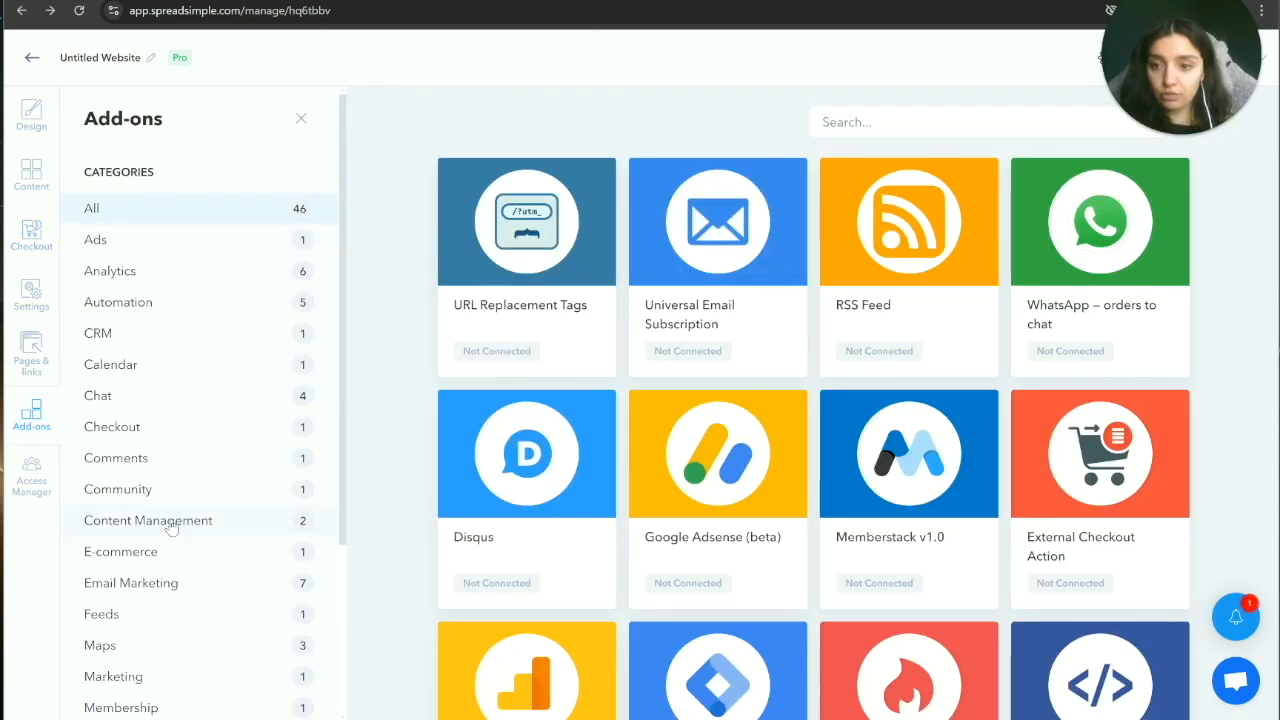
{"action": "scroll", "coordinate": [180, 470], "scroll_direction": "down", "scroll_amount": 4}
{"action": "scroll", "coordinate": [195, 560], "scroll_direction": "up", "scroll_amount": 1}
{"action": "left_click", "coordinate": [200, 606]}
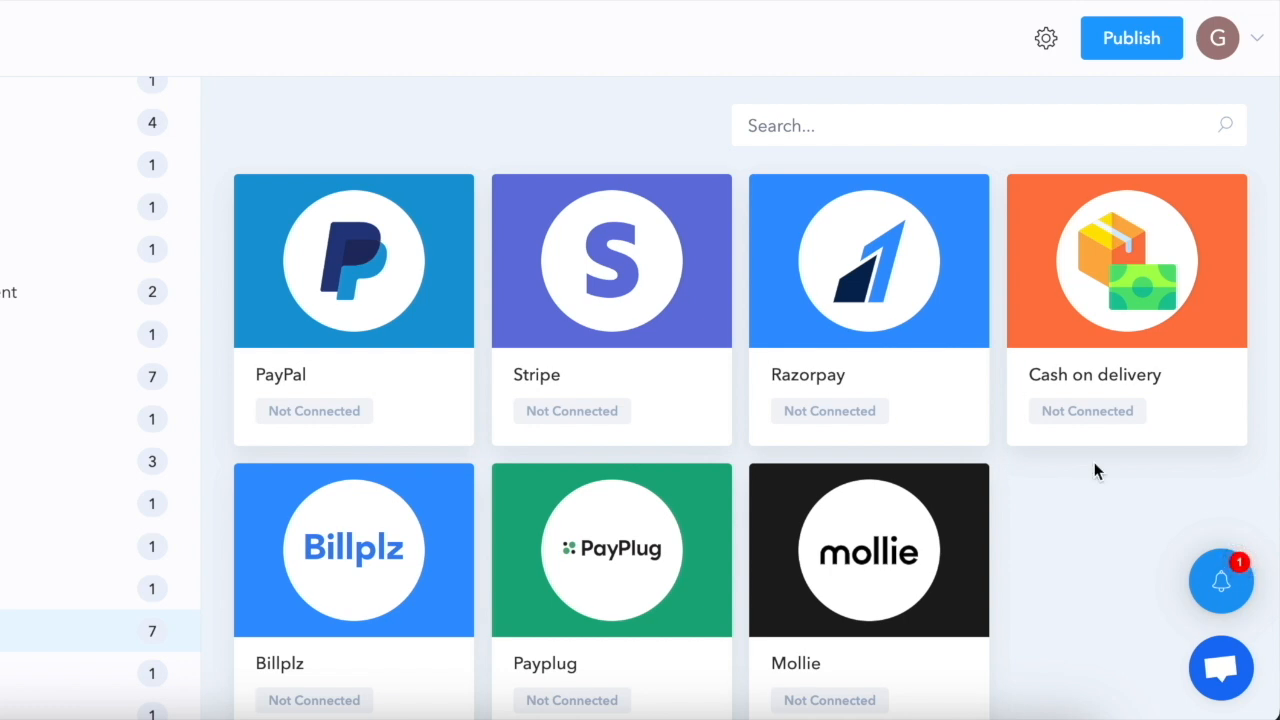
Step: Publish the Simple Fashion store and browse the live published site
{"action": "left_click", "coordinate": [1135, 42]}
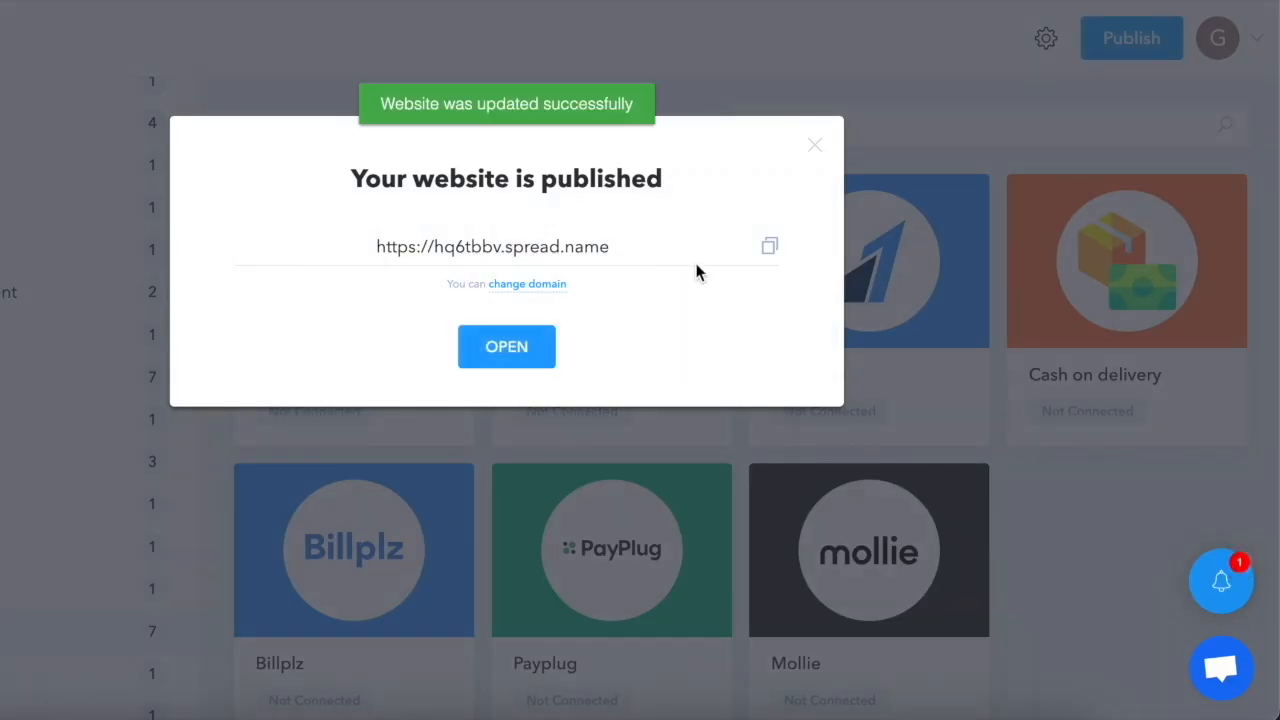
{"action": "left_click", "coordinate": [508, 352]}
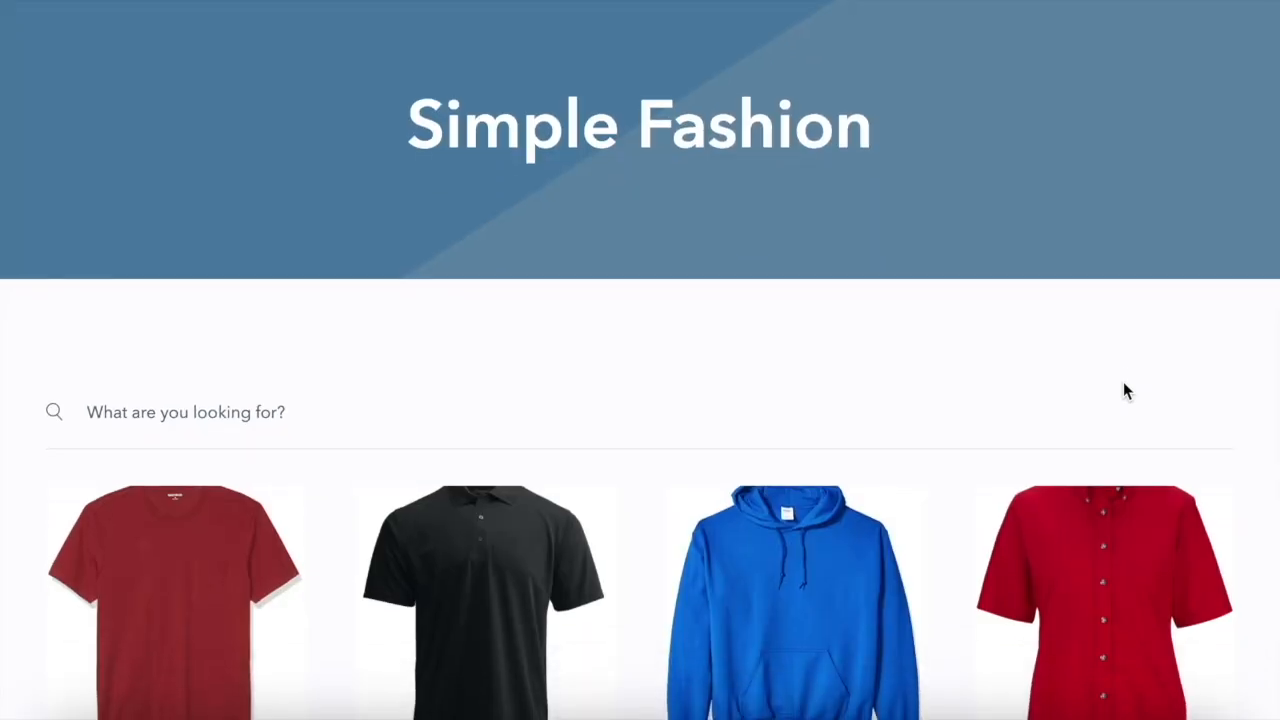
{"action": "scroll", "coordinate": [1124, 383], "scroll_direction": "down", "scroll_amount": 3}
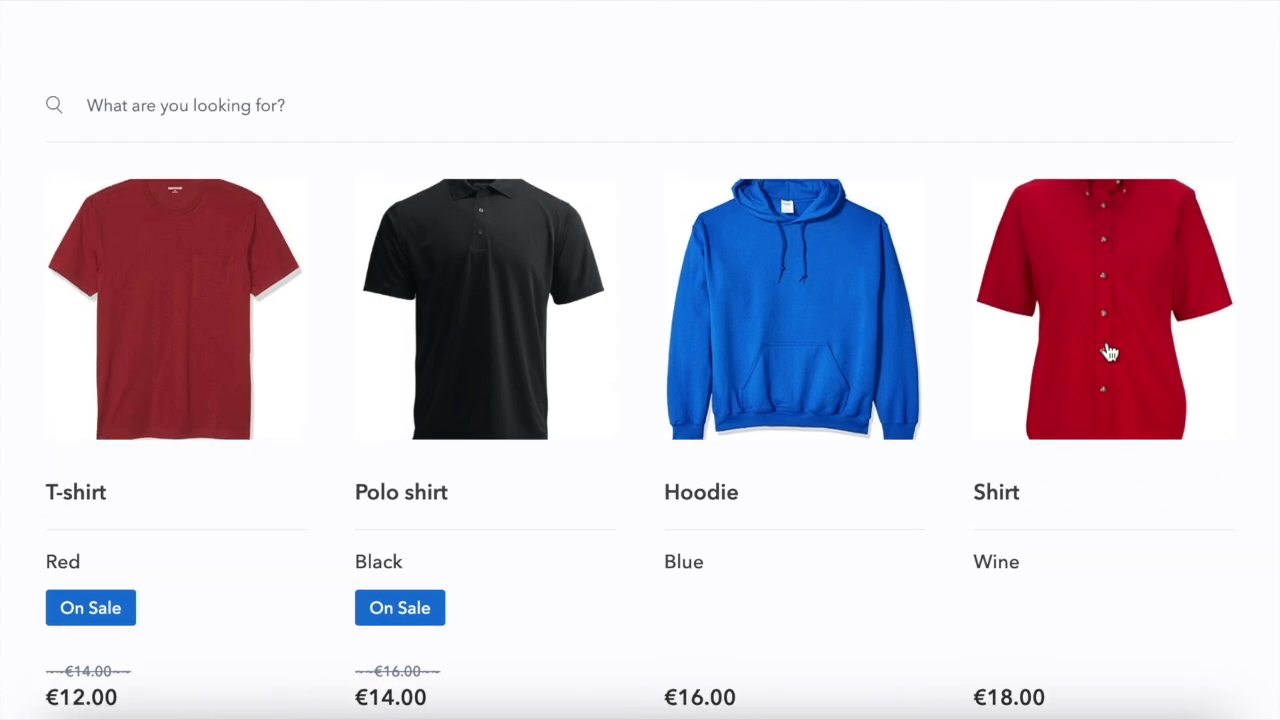
Step: View the Shirt product's details, then subscribe to the SpreadSimple YouTube channel
{"action": "left_click", "coordinate": [1109, 352]}
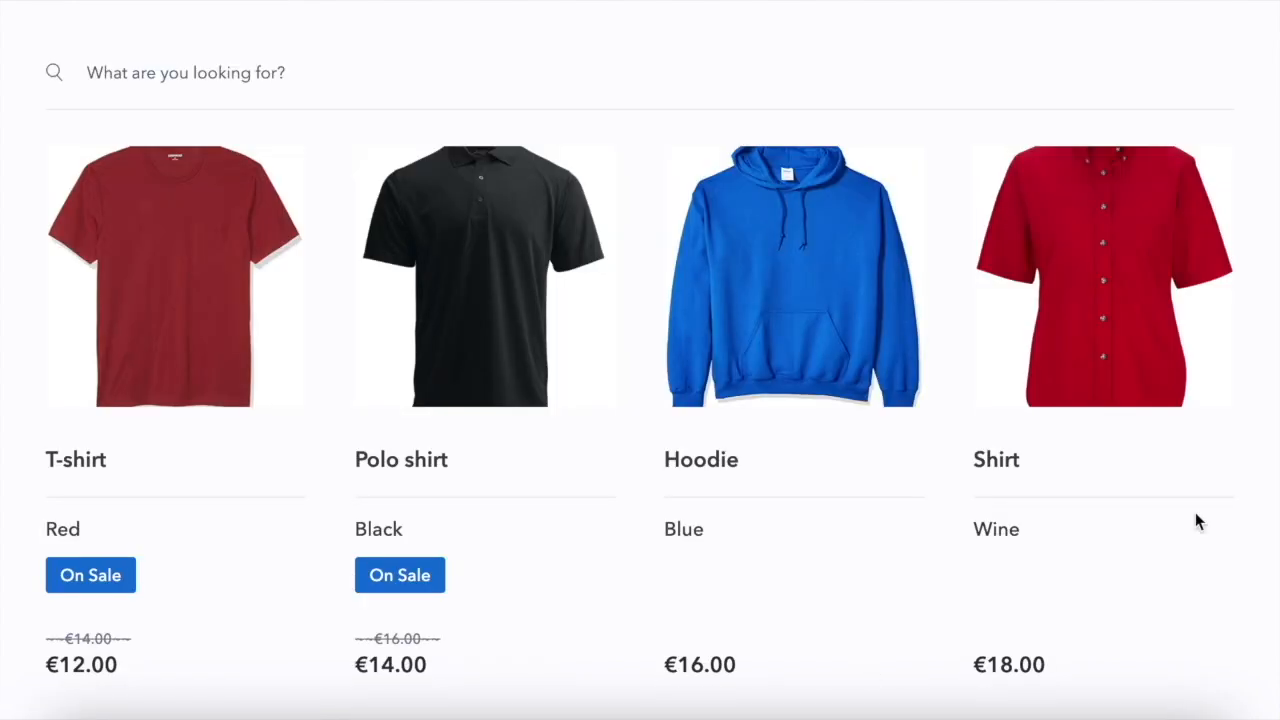
{"action": "scroll", "coordinate": [1234, 516], "scroll_direction": "down", "scroll_amount": 4}
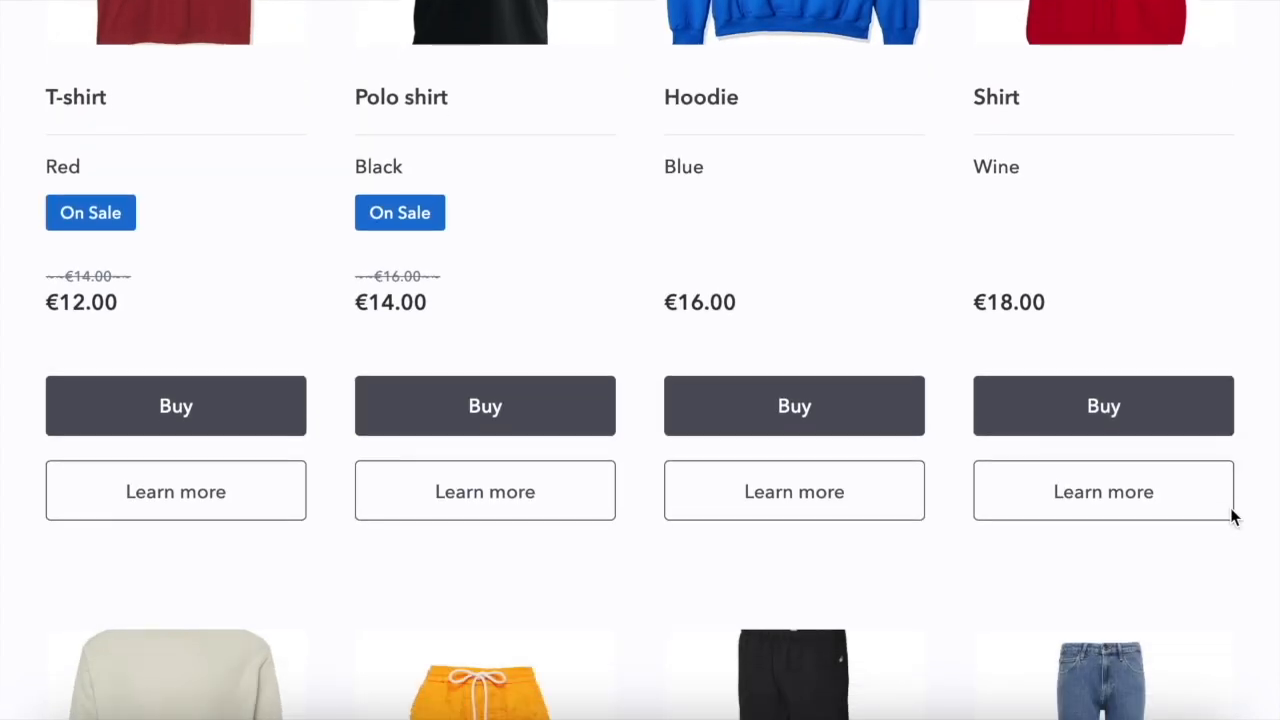
{"action": "scroll", "coordinate": [1234, 516], "scroll_direction": "down", "scroll_amount": 6}
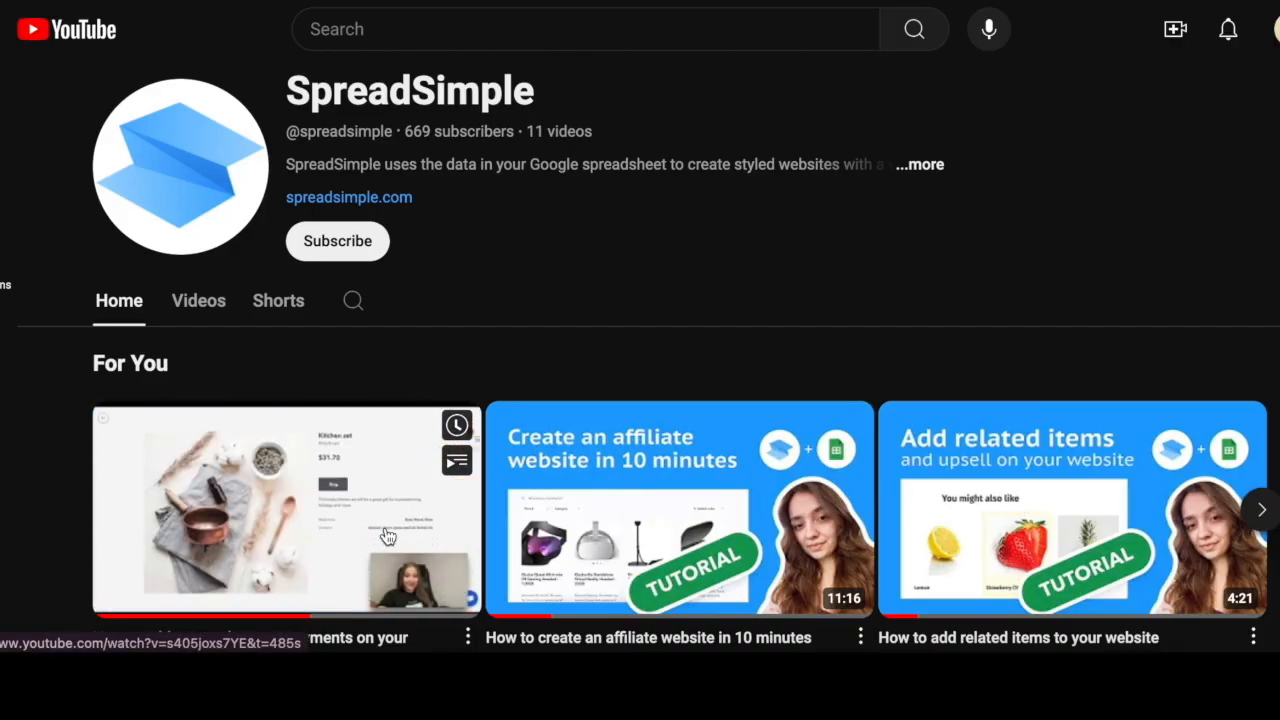
{"action": "mouse_move", "coordinate": [609, 534]}
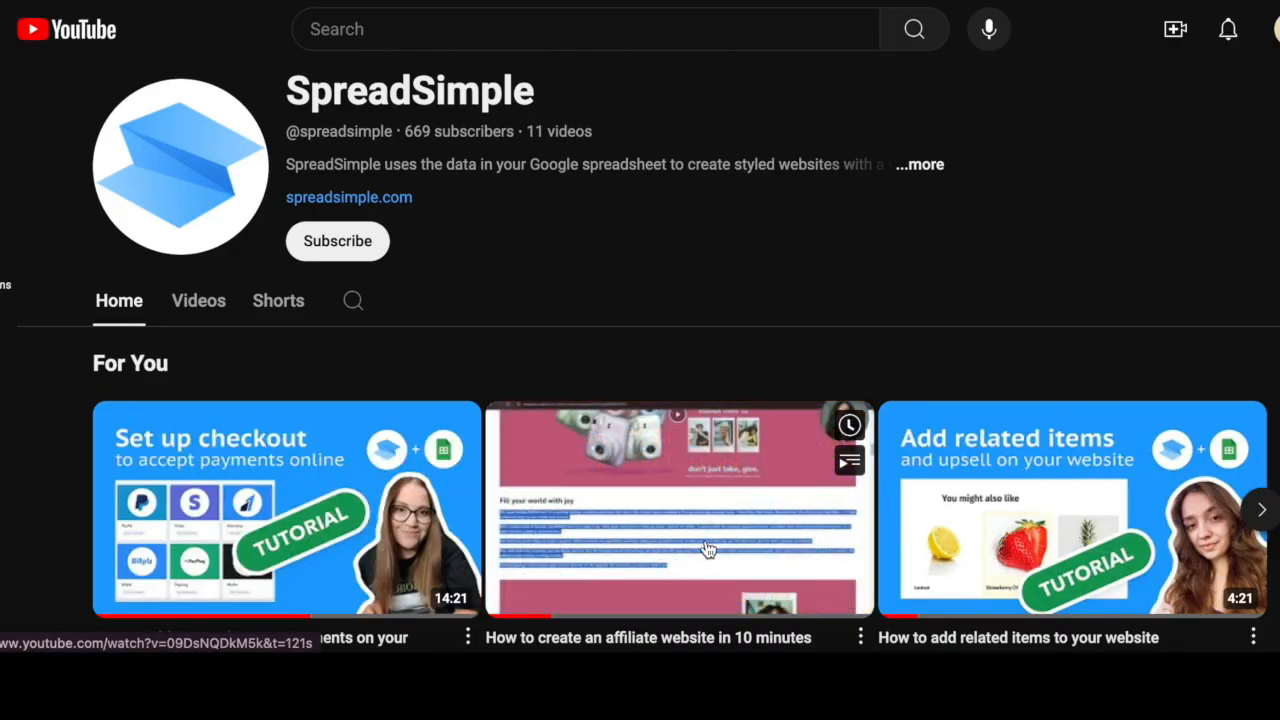
{"action": "mouse_move", "coordinate": [962, 551]}
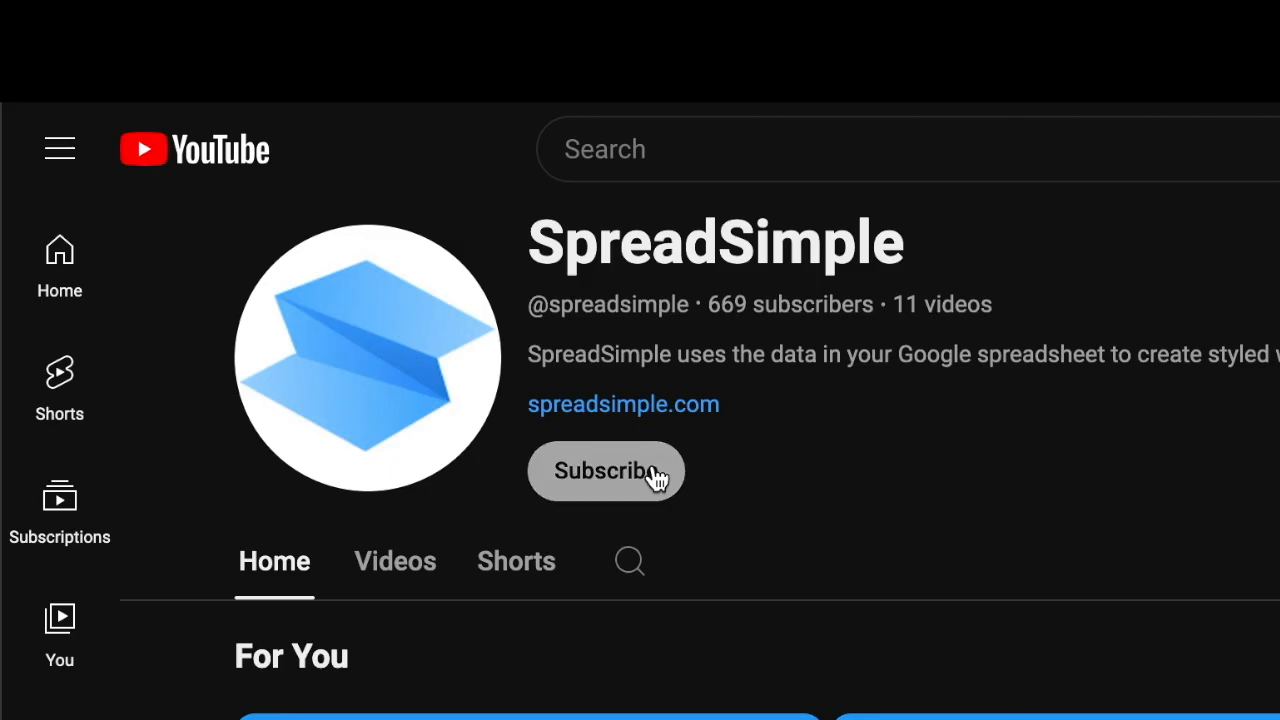
{"action": "left_click", "coordinate": [365, 243]}
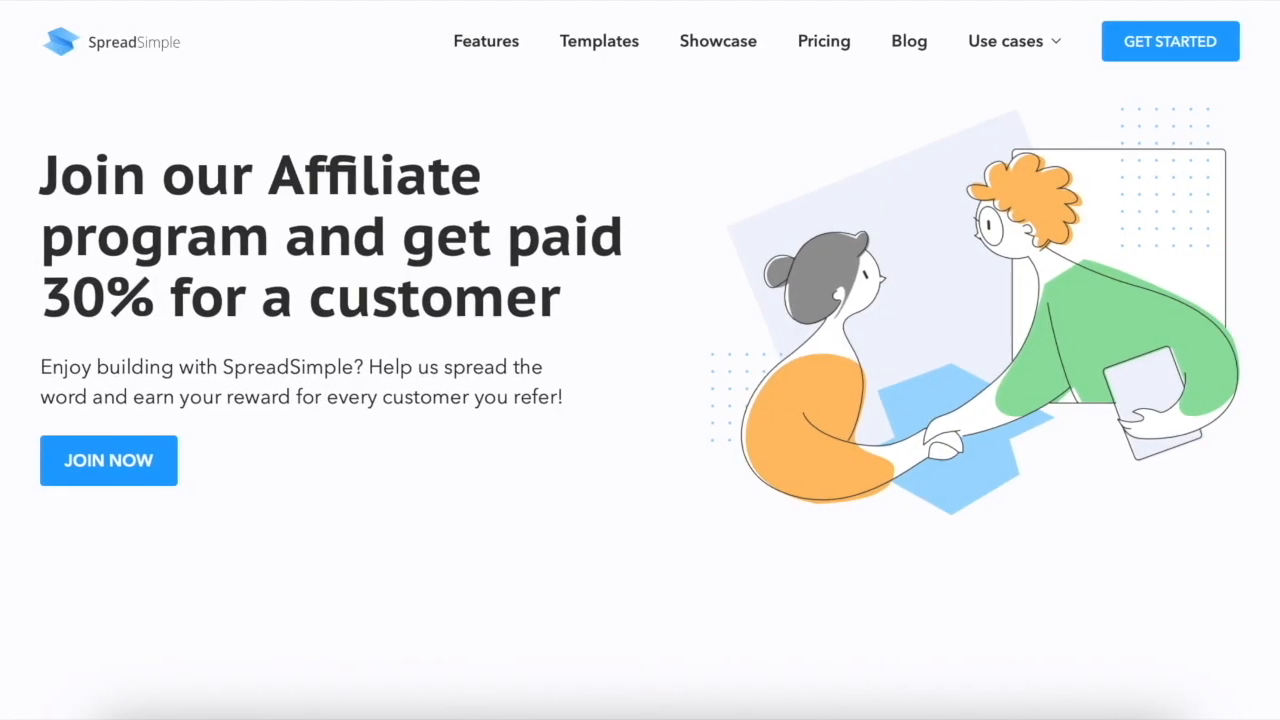
{"action": "scroll", "coordinate": [640, 360], "scroll_direction": "down", "scroll_amount": 3}
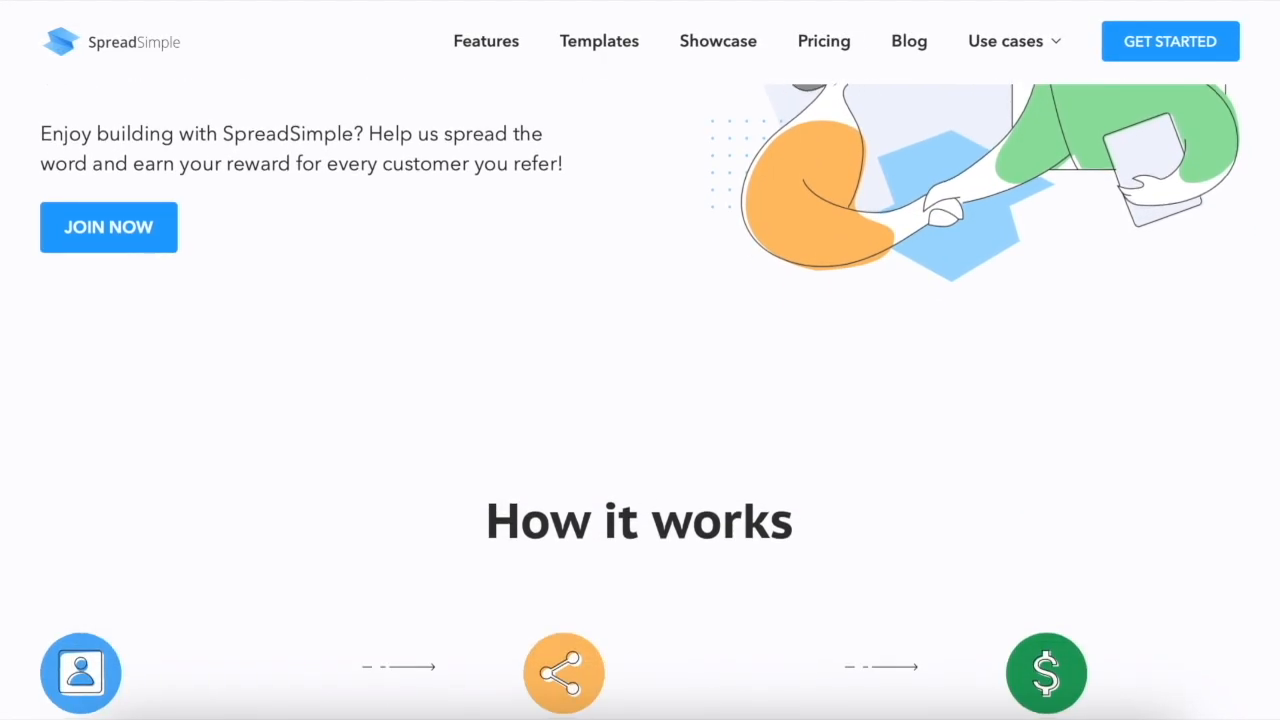
{"action": "scroll", "coordinate": [640, 360], "scroll_direction": "down", "scroll_amount": 3}
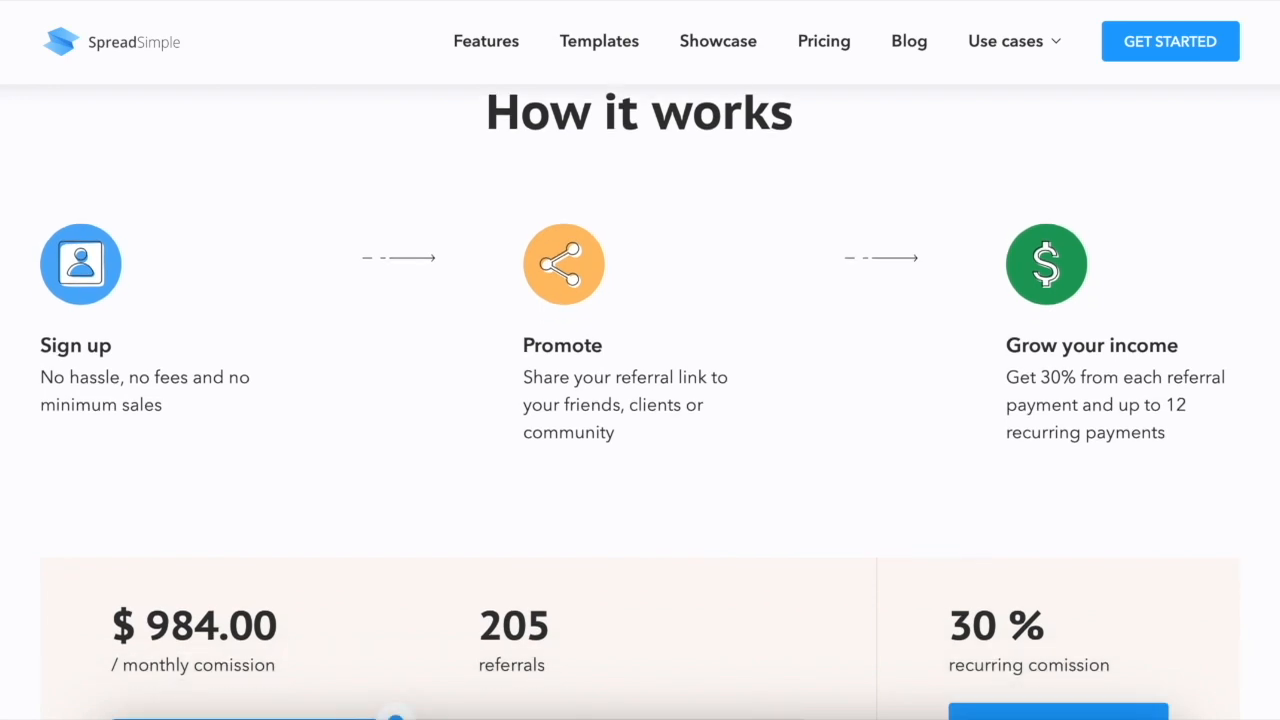
{"action": "scroll", "coordinate": [640, 400], "scroll_direction": "down", "scroll_amount": 2}
{"action": "scroll", "coordinate": [640, 400], "scroll_direction": "down", "scroll_amount": 1}
{"action": "scroll", "coordinate": [640, 400], "scroll_direction": "down", "scroll_amount": 5}
{"action": "scroll", "coordinate": [640, 400], "scroll_direction": "down", "scroll_amount": 1}
{"action": "scroll", "coordinate": [640, 400], "scroll_direction": "up", "scroll_amount": 1}
{"action": "scroll", "coordinate": [640, 400], "scroll_direction": "down", "scroll_amount": 6}
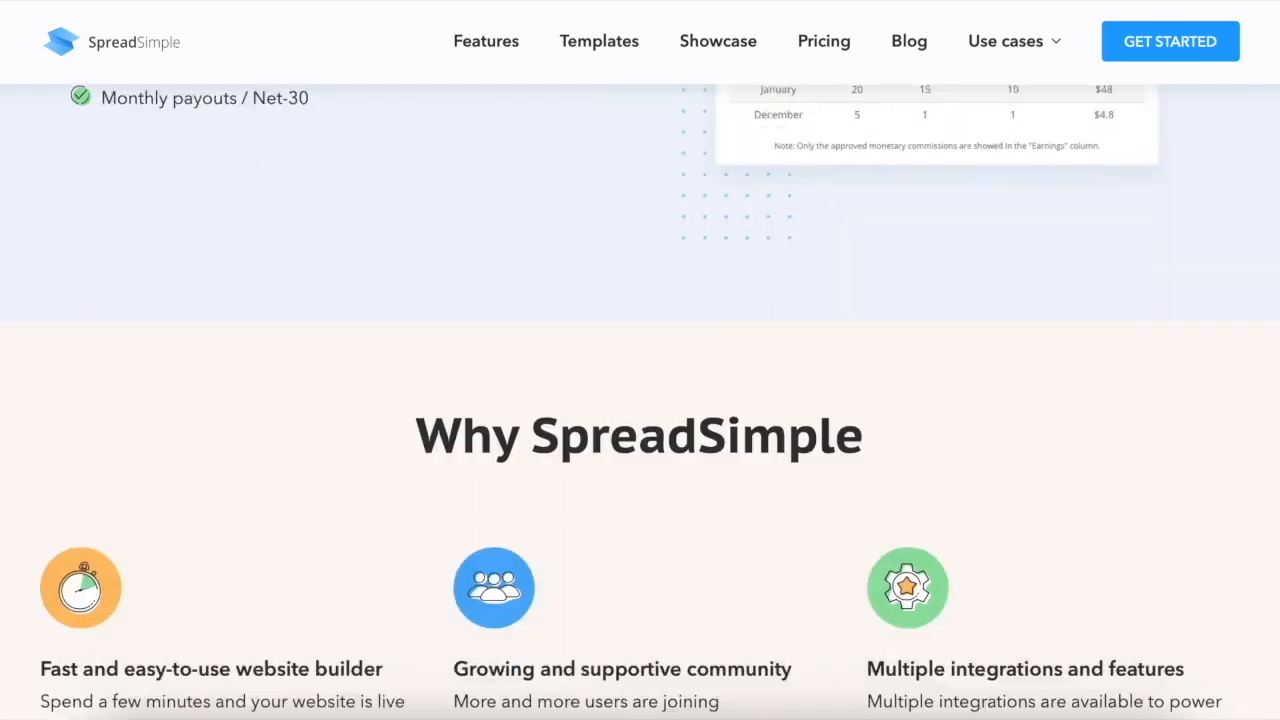